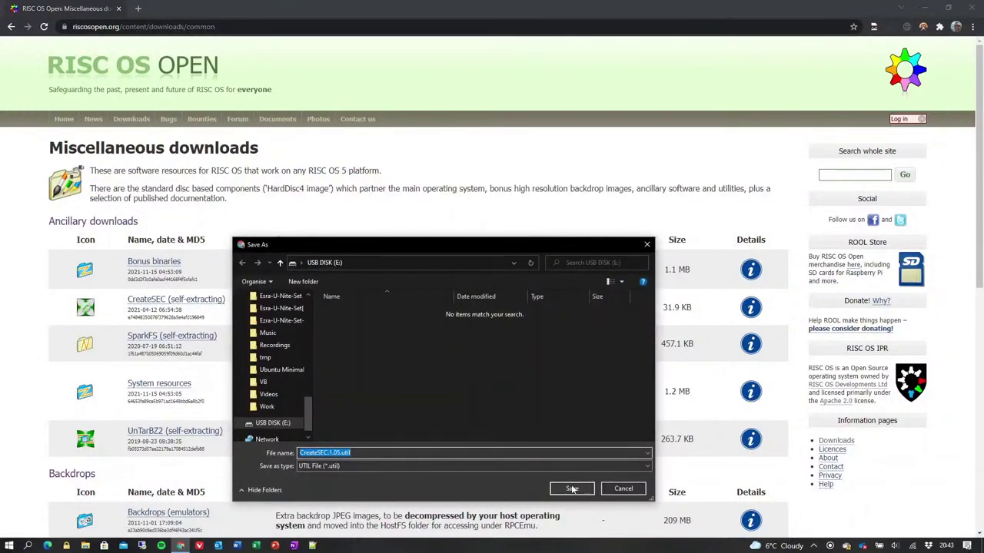
Save the CreateSEC.1.05.util download to USB DISK (E:).
left_click(572, 489)
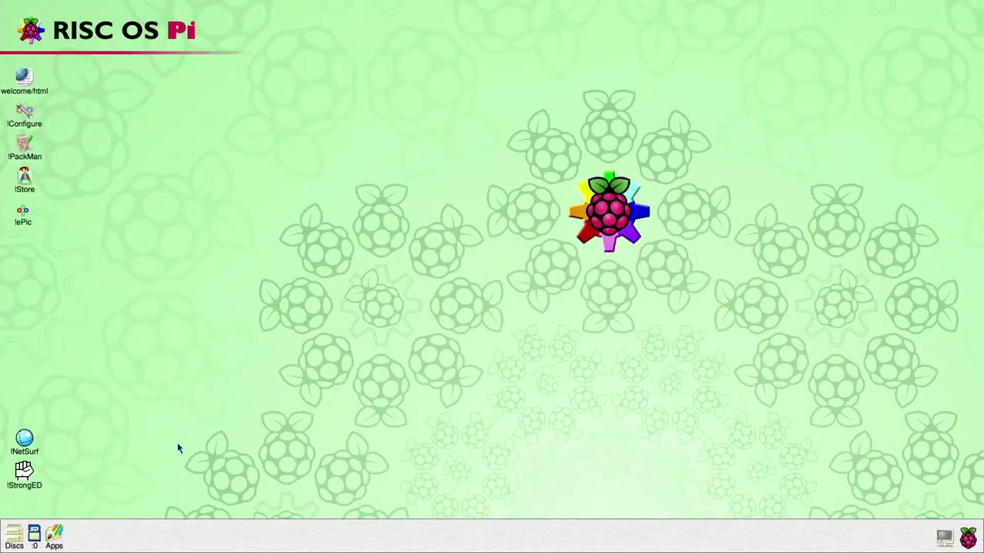
Switch to the RISC OS desktop and open the Loader folder inside !Boot on the SD card, placing its window clear of the others.
left_click(36, 536)
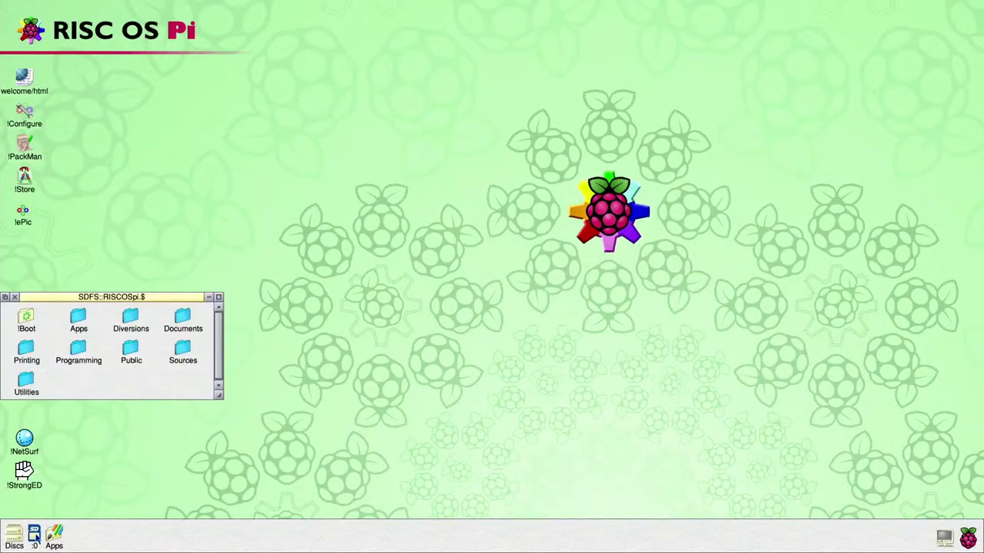
double_click(25, 323, "shift")
left_click_drag(47, 306, 252, 255)
double_click(328, 295)
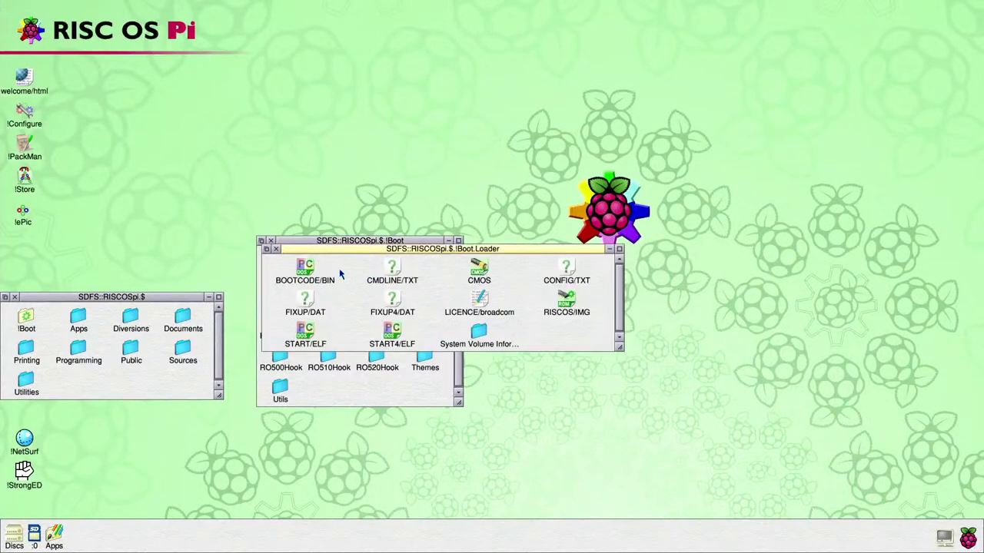
left_click_drag(351, 249, 236, 117)
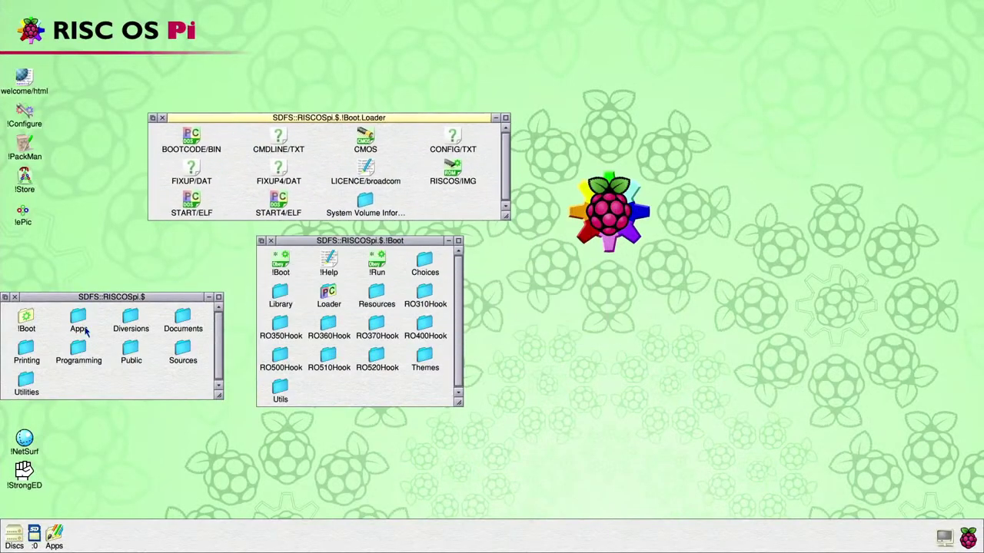
Copy the Fat32Fs module from !Boot.RO520Hook.Boot.PreDesk.Fat32FS into the !Boot.Loader folder.
double_click(377, 361)
left_click(336, 273)
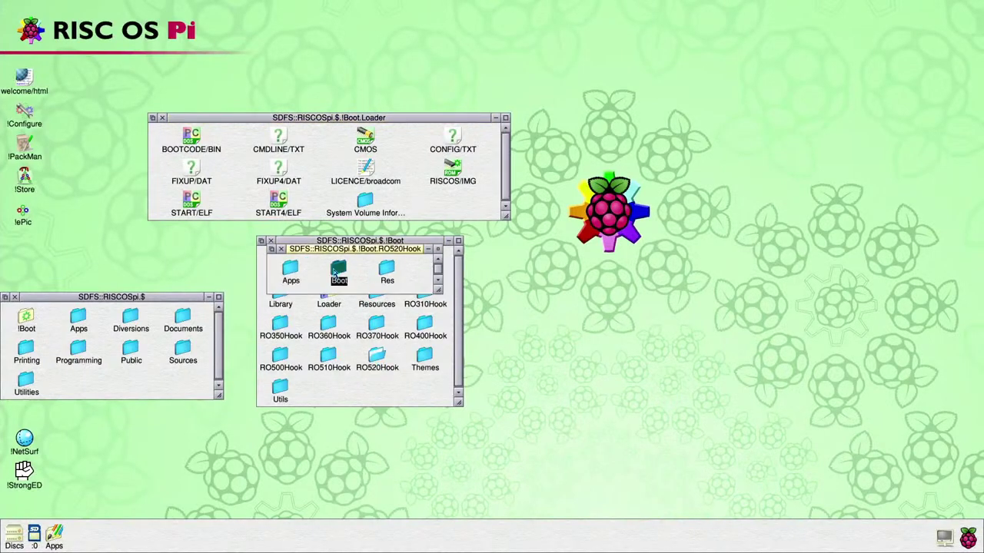
double_click(336, 273)
left_click(346, 278)
double_click(346, 278)
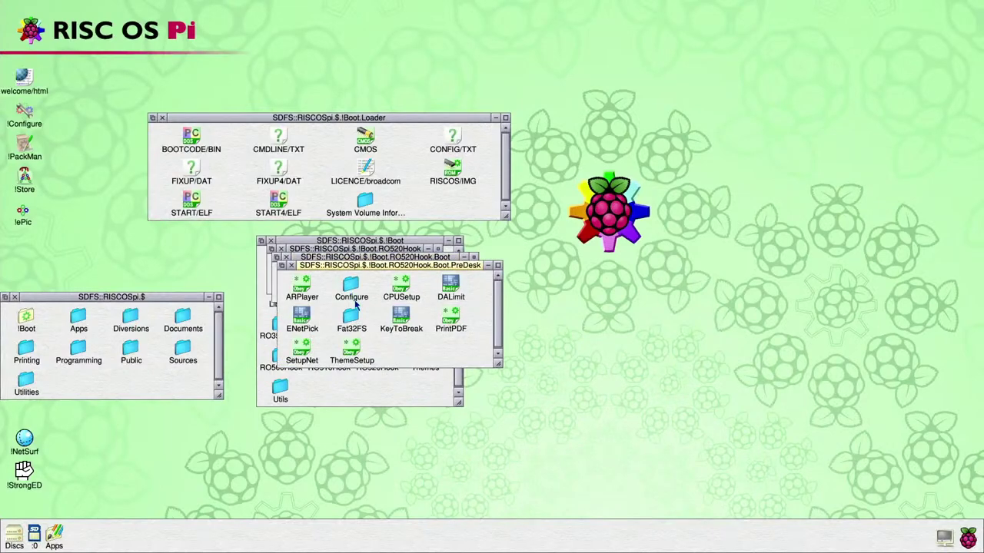
left_click(358, 318)
double_click(358, 318)
left_click(356, 298)
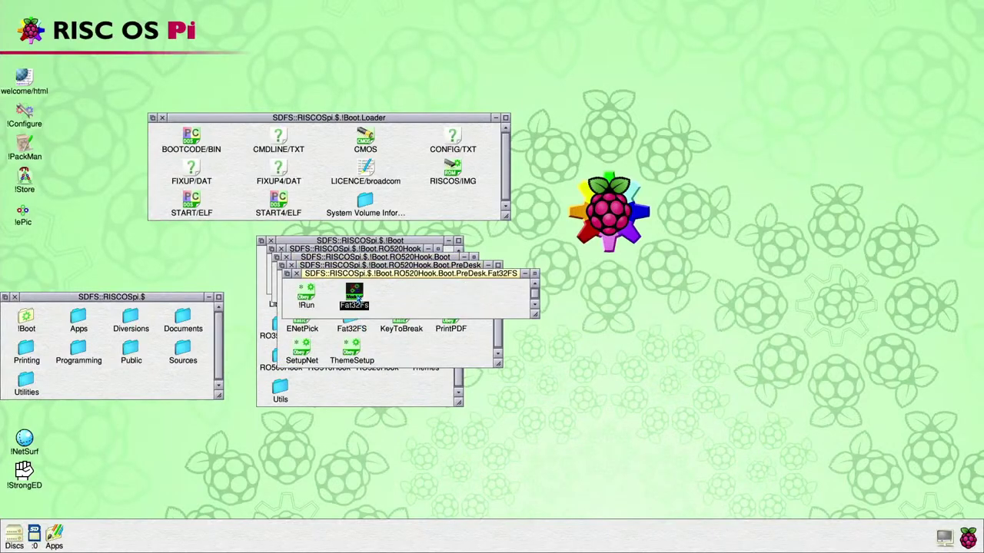
left_click_drag(355, 296, 438, 206)
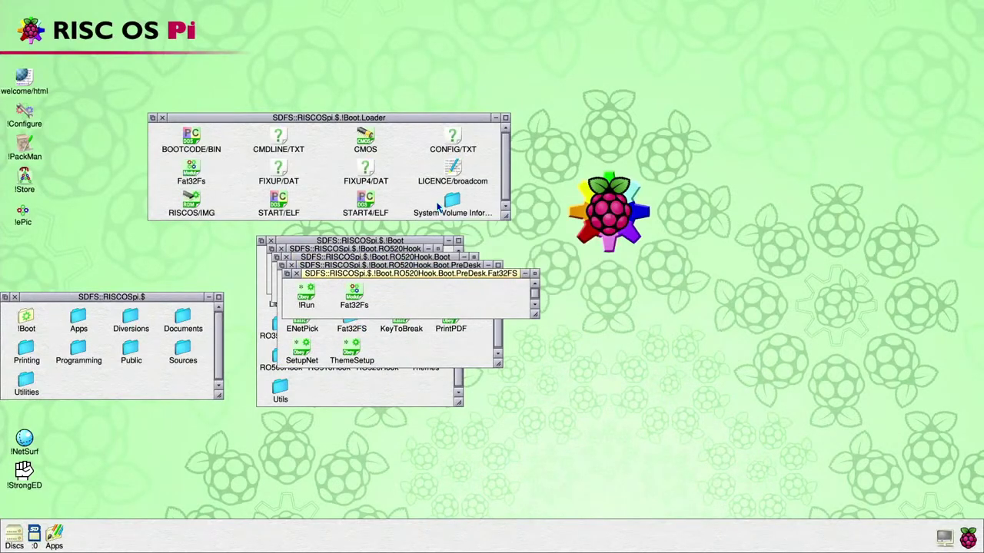
Close all open directory windows, including PreDesk, !Boot, Loader and the SD card root.
left_click(297, 274)
left_click(291, 266)
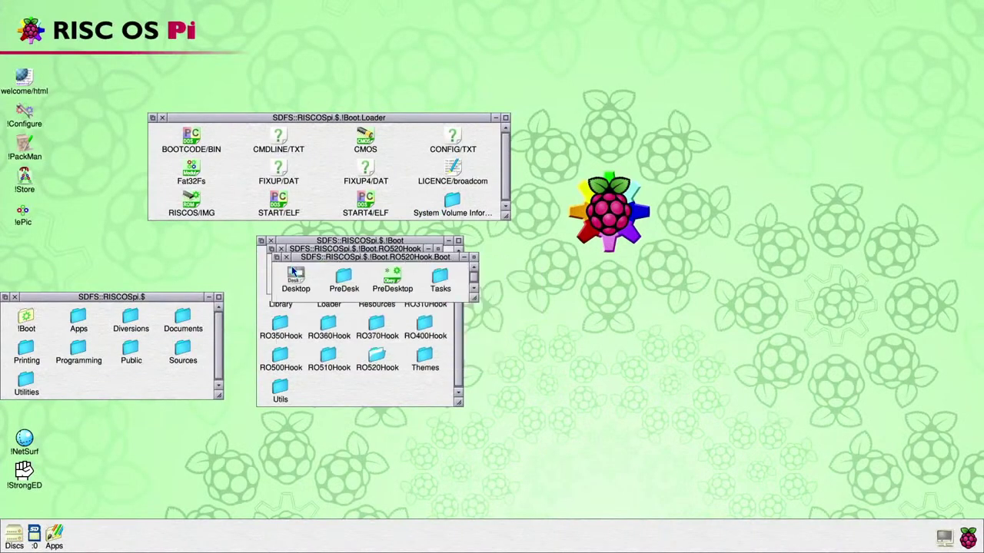
left_click(287, 258)
left_click(281, 249)
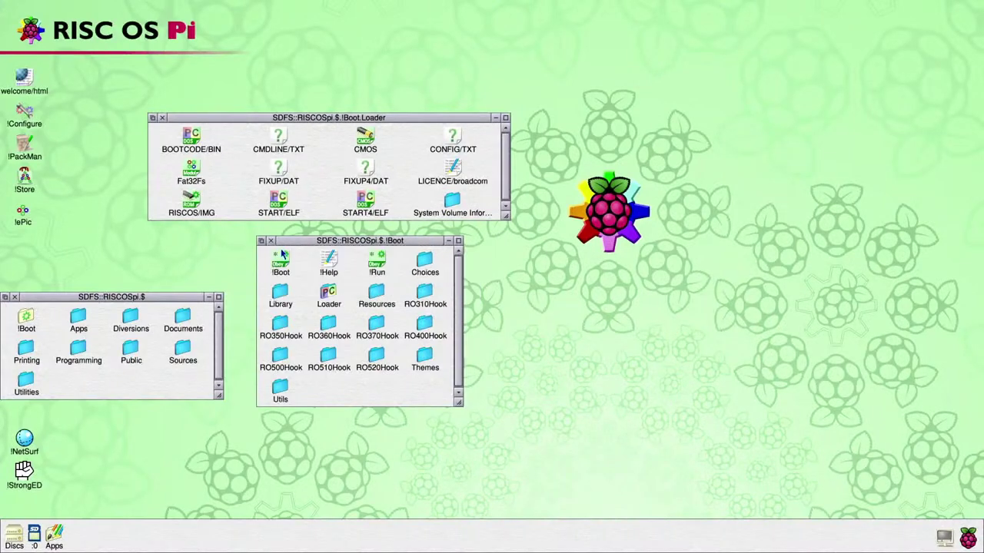
left_click(272, 241)
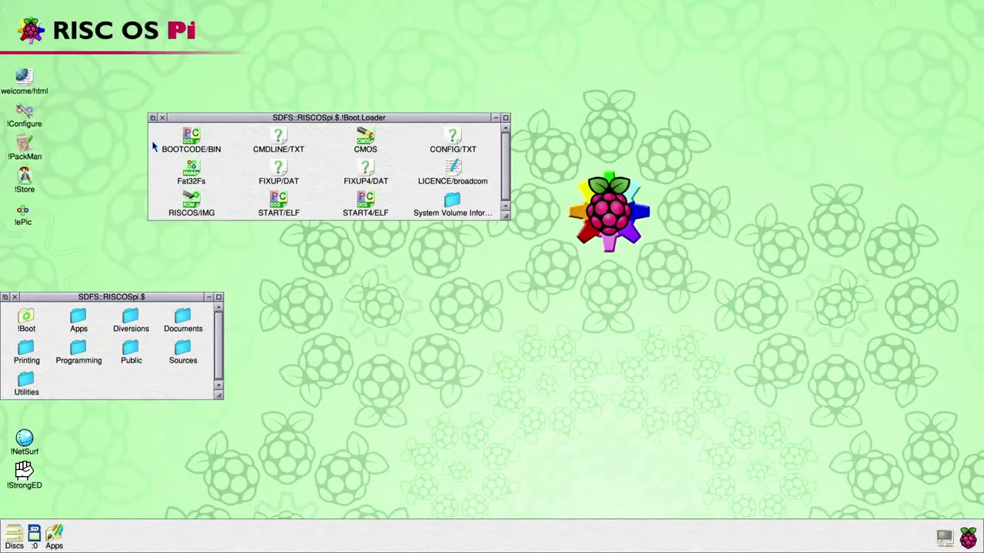
left_click(162, 119)
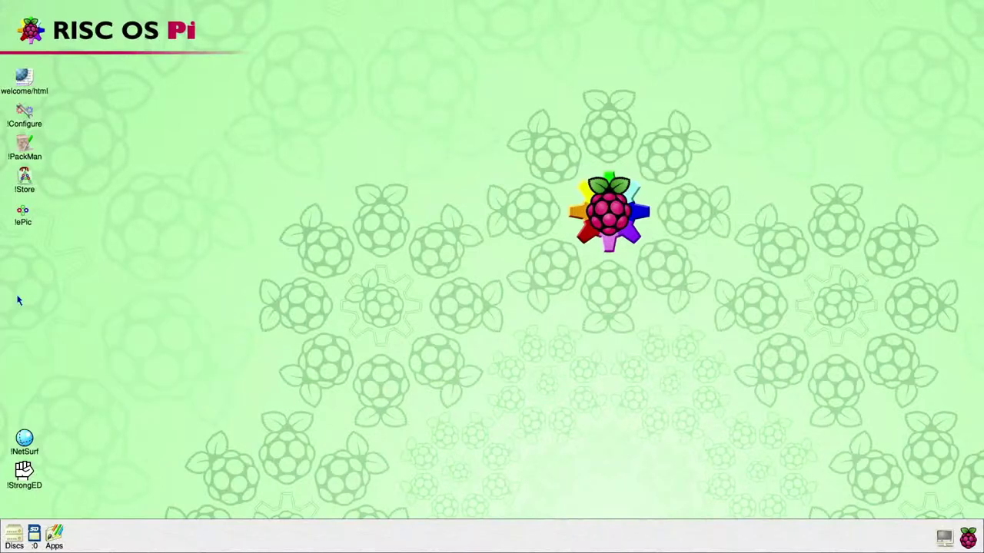
left_click(17, 298)
Shut down the RISC OS desktop through the Task Manager.
left_click(965, 528)
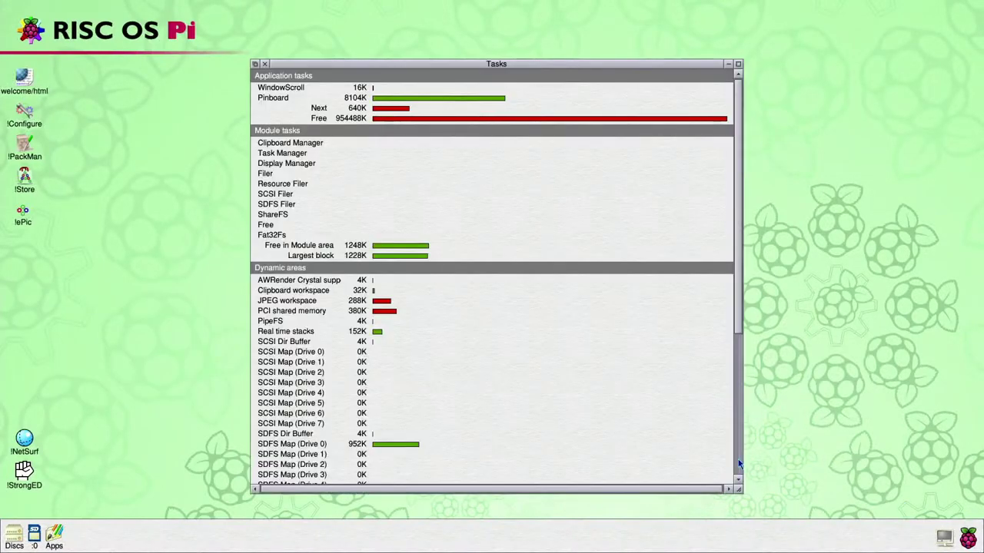
middle_click(966, 536)
left_click(926, 521)
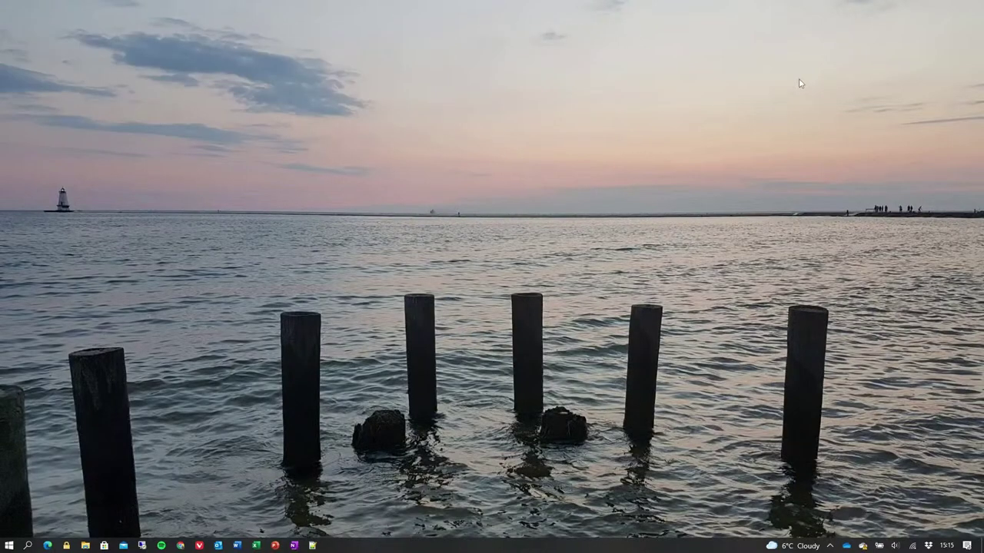
Launch VirtualBox on the Windows machine and open the Slax virtual machine's USB settings.
key("super")
type("vir")
key("Return")
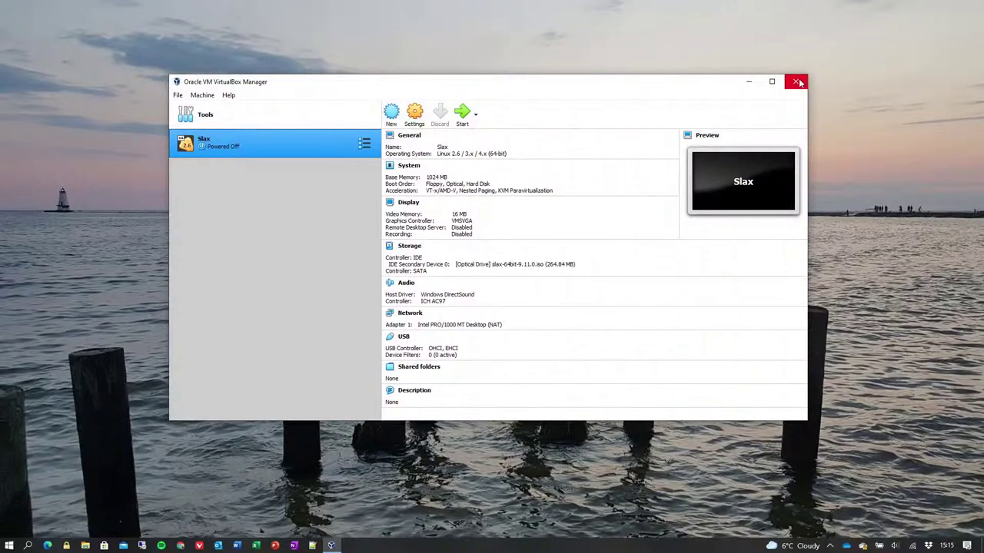
left_click(404, 338)
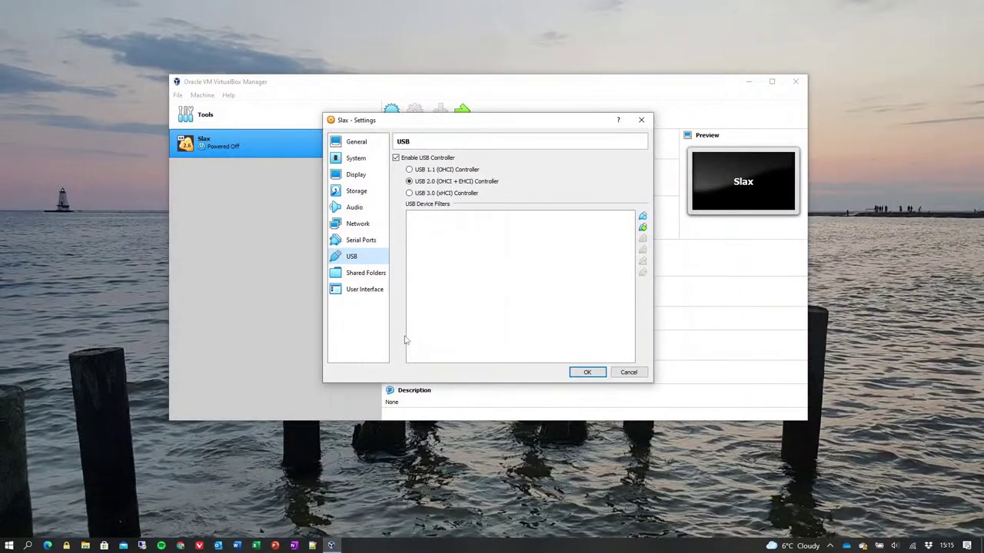
left_click(642, 227)
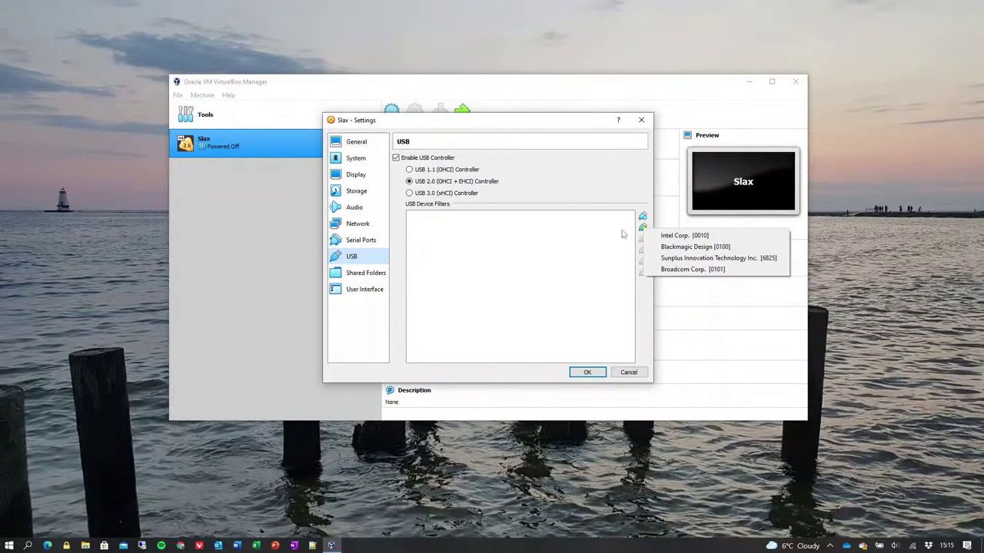
left_click(623, 233)
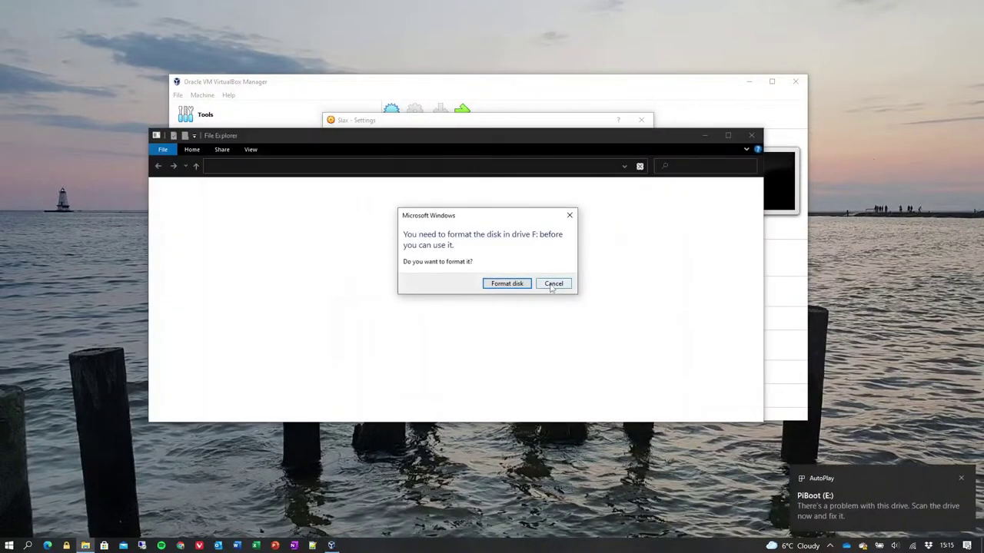
Decline formatting the disk in drive F: and close the PiBoot (E:) window.
left_click(550, 284)
left_click(599, 290)
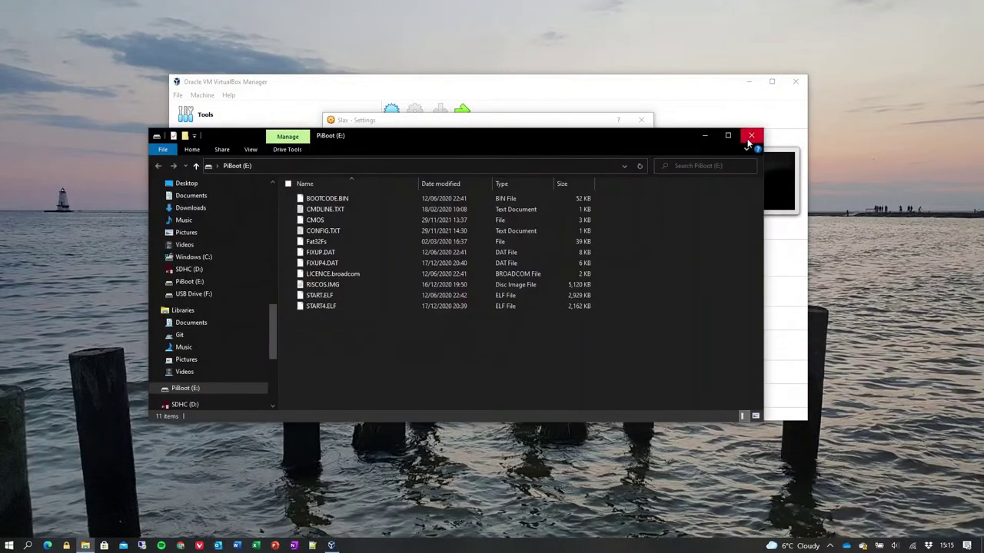
left_click(751, 135)
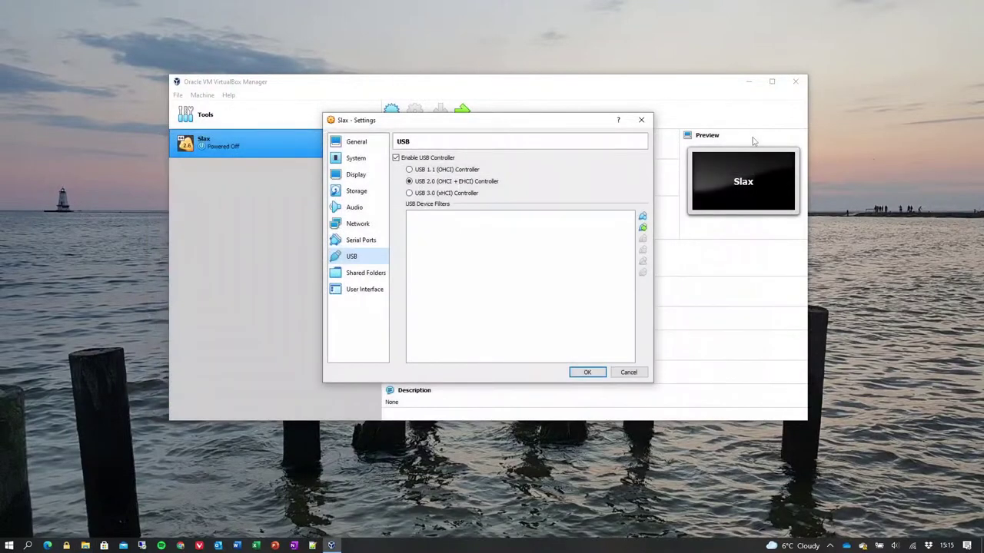
Add a USB device filter for SanDisk Corp. SDDR-113 [0127] to the Slax machine and save the settings.
left_click(642, 228)
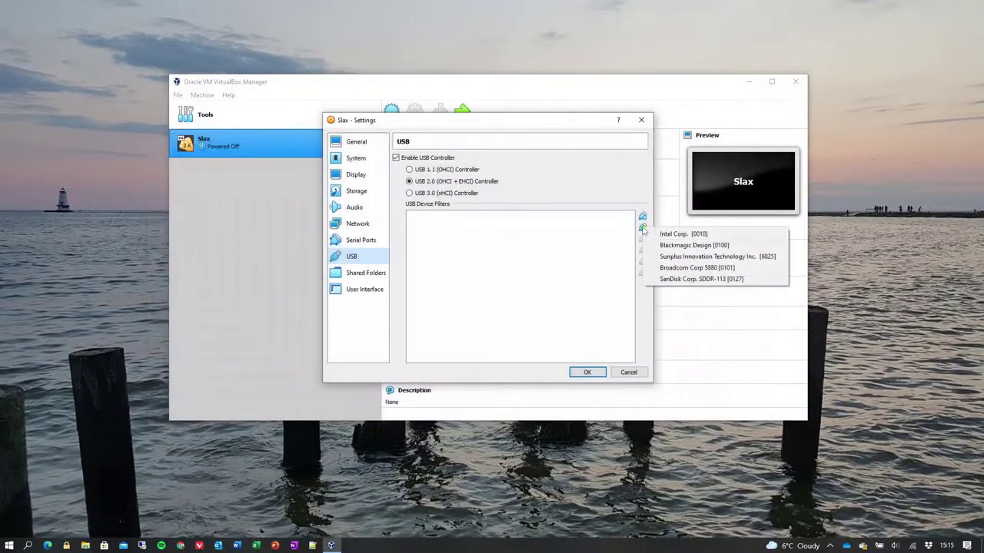
left_click(682, 279)
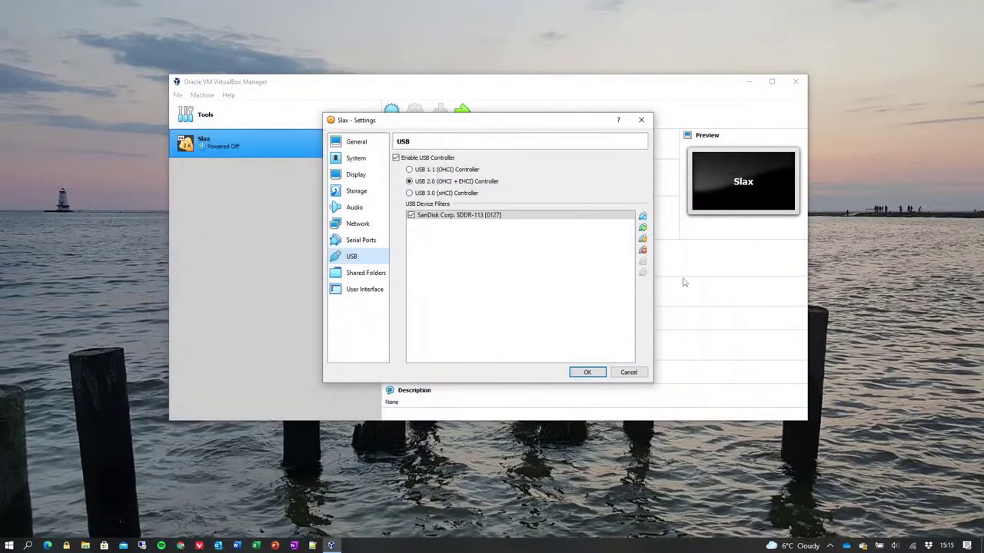
left_click(587, 372)
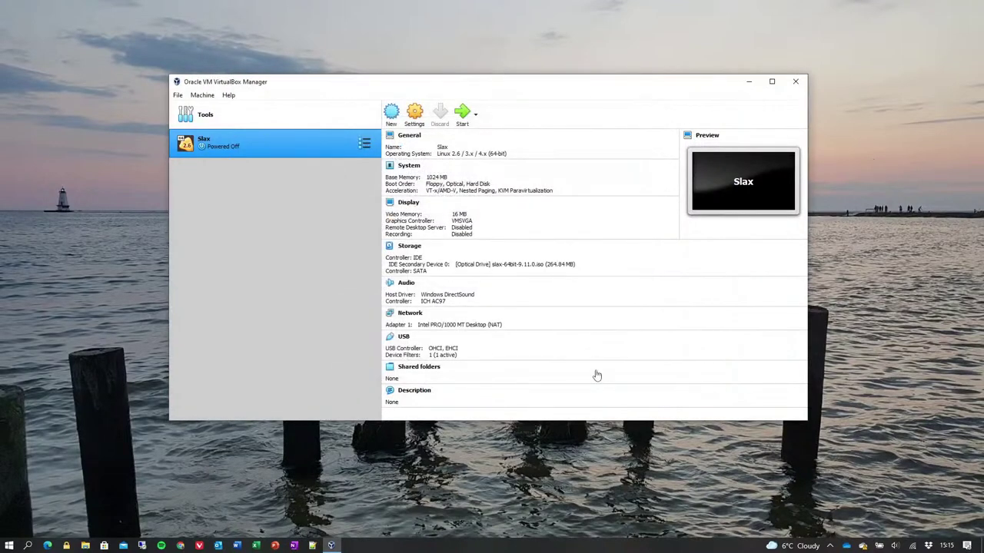
Start the Slax virtual machine and open a maximized terminal in it.
left_click(461, 114)
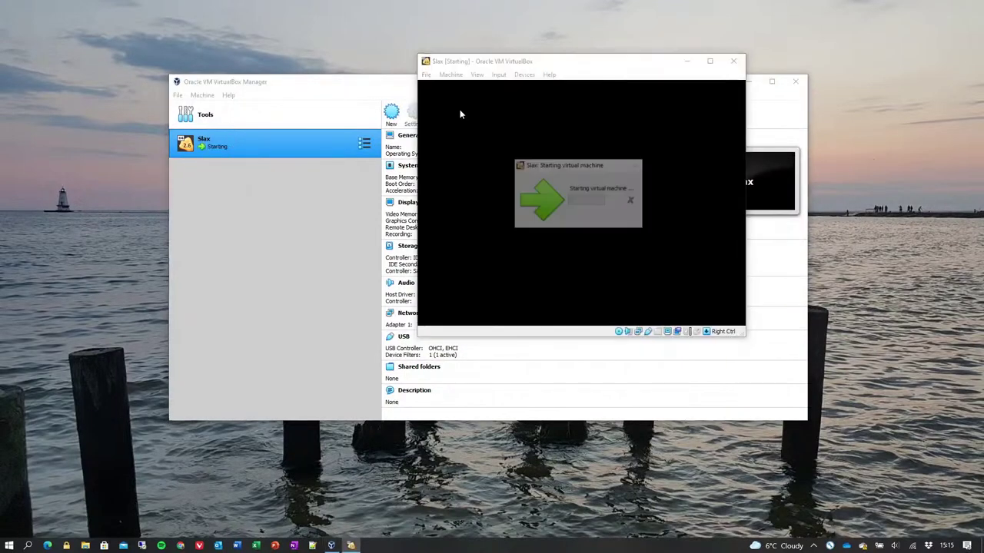
key("Return")
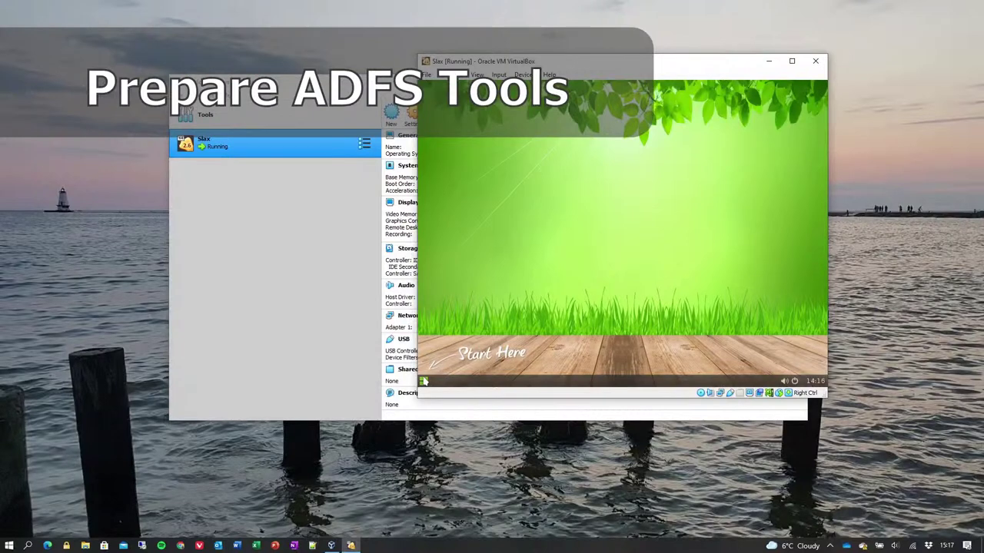
left_click(423, 381)
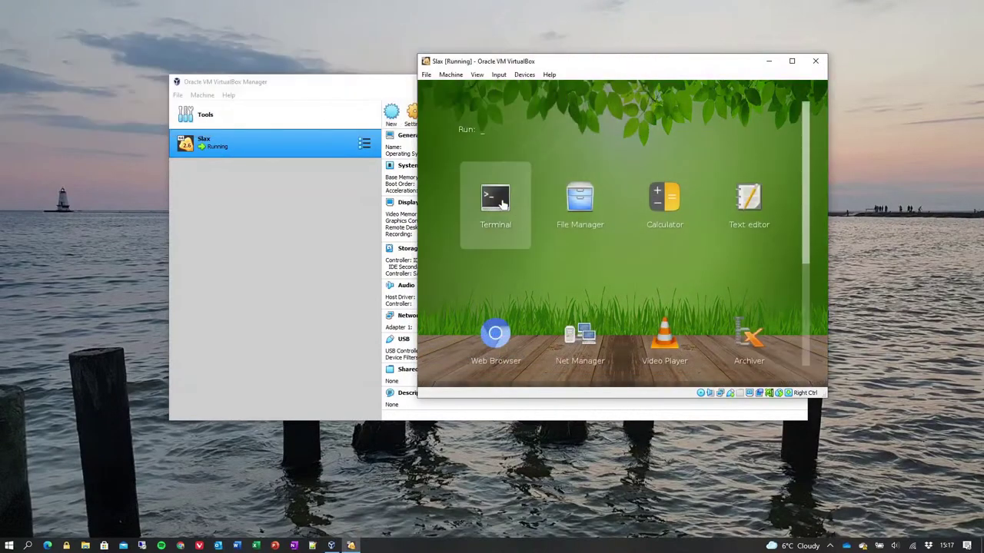
left_click(499, 203)
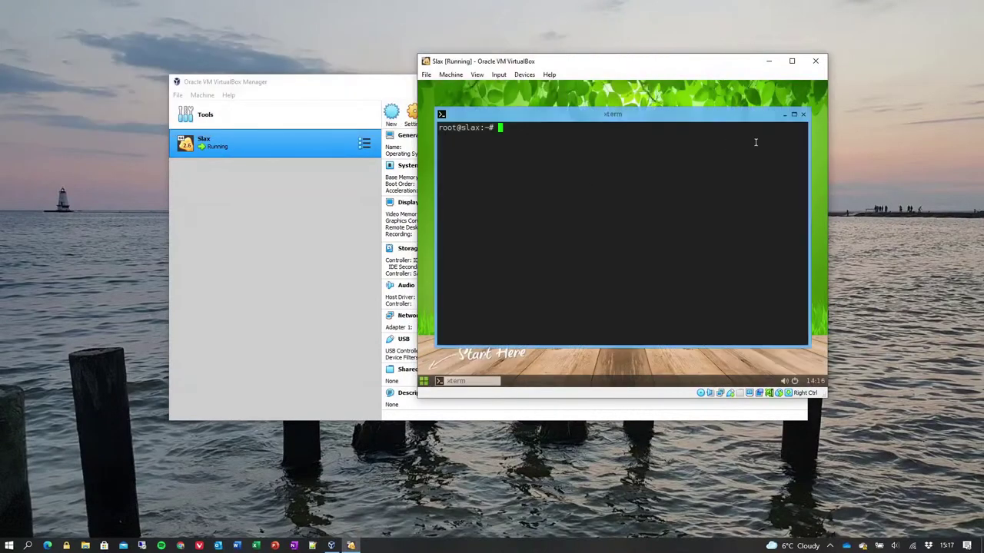
left_click(794, 113)
Set the keyboard layout to British by running "setxkbmap -layout gb".
type("set")
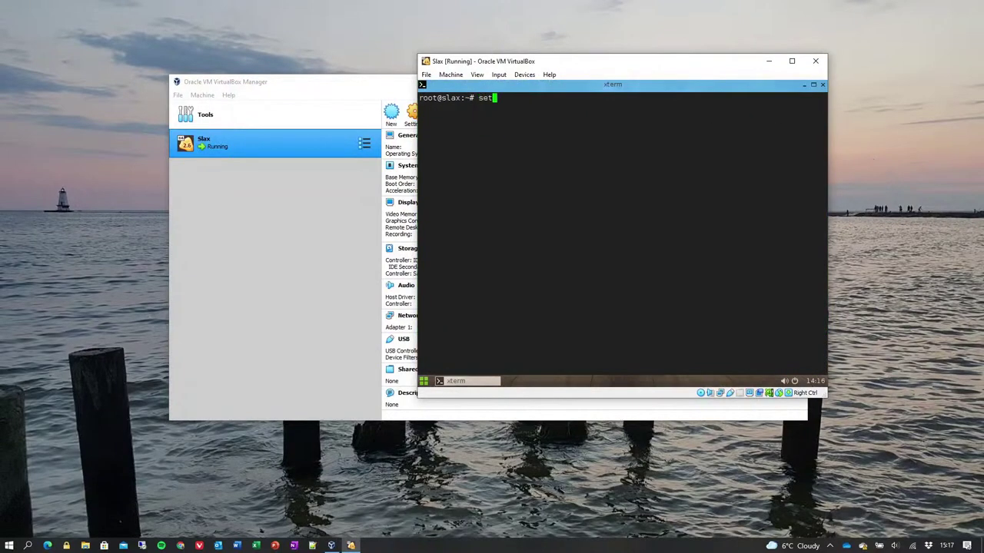
type("xkbmap -layout gb")
key("Return")
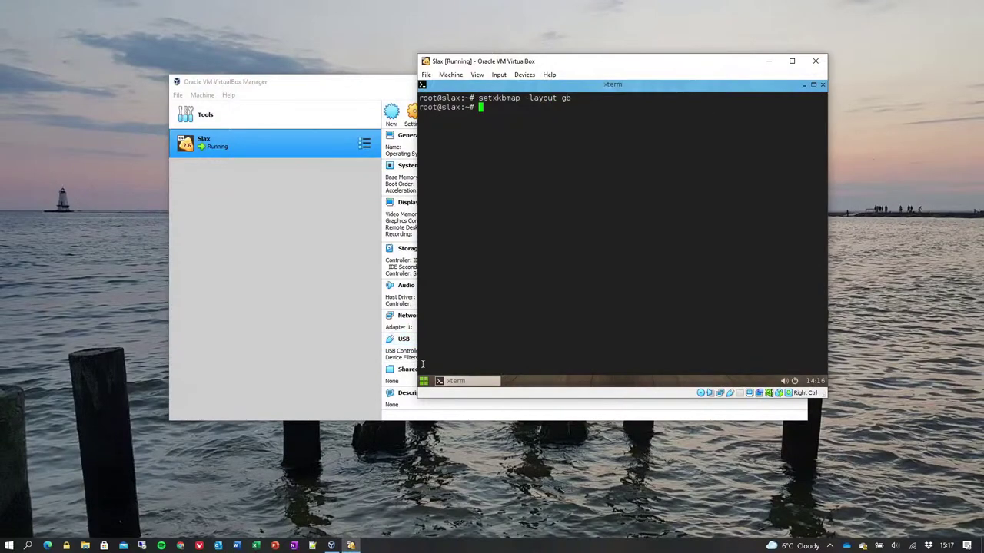
Inspect the files on the sda1 volume in the file manager, then close it.
left_click(423, 381)
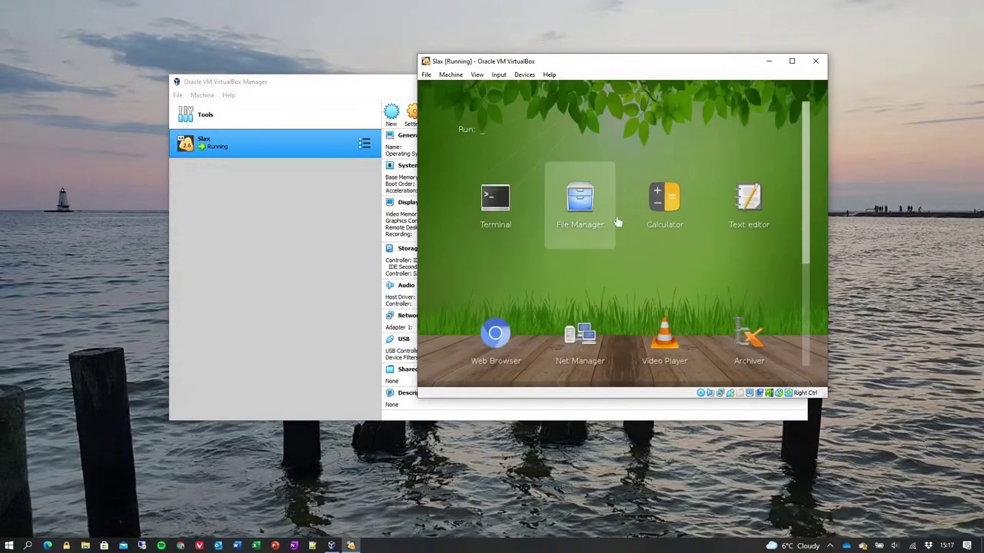
left_click(598, 213)
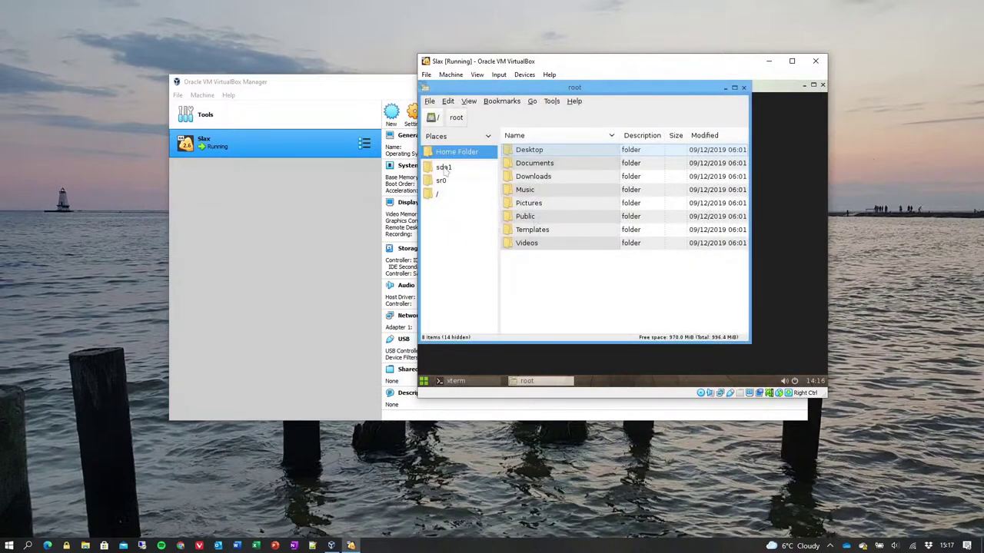
left_click(445, 170)
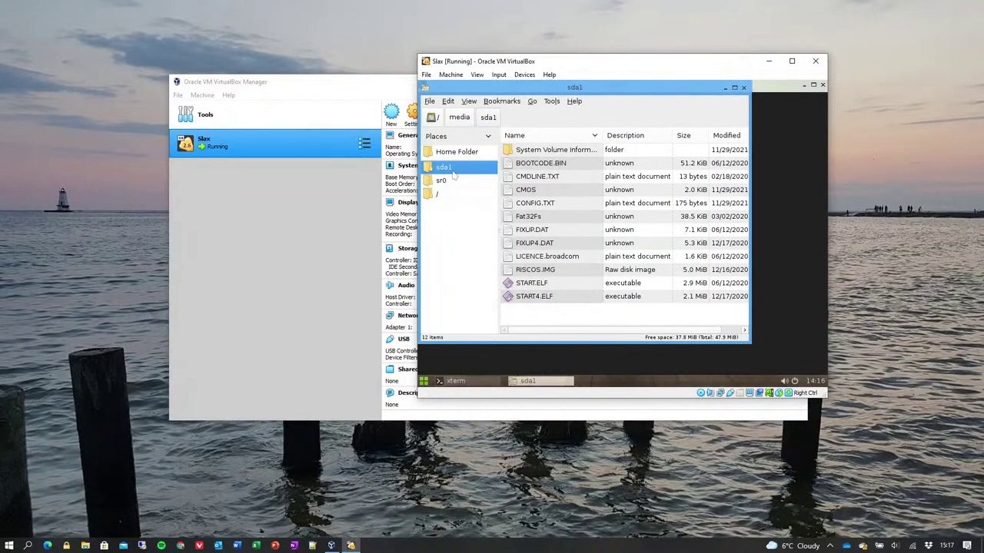
left_click(744, 90)
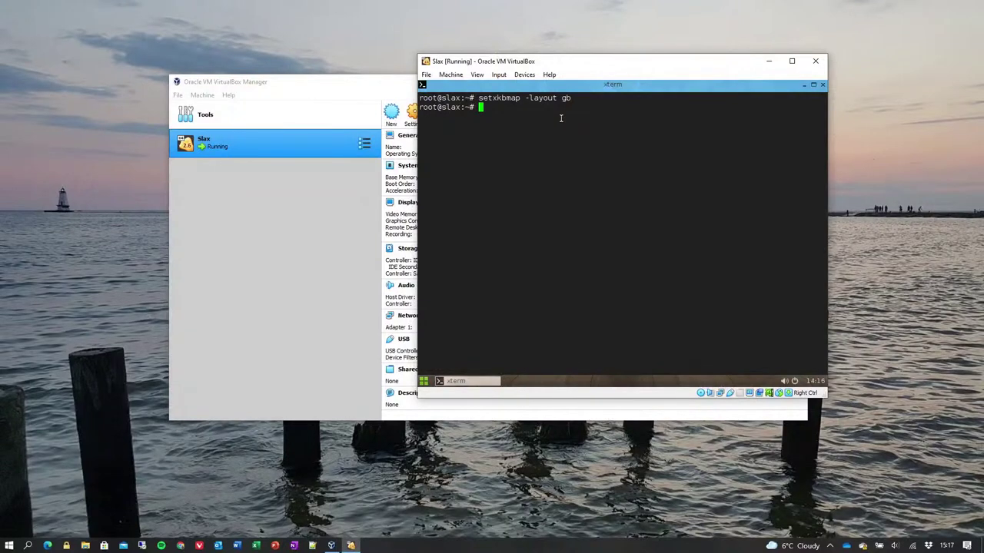
type("wget https://github.com/")
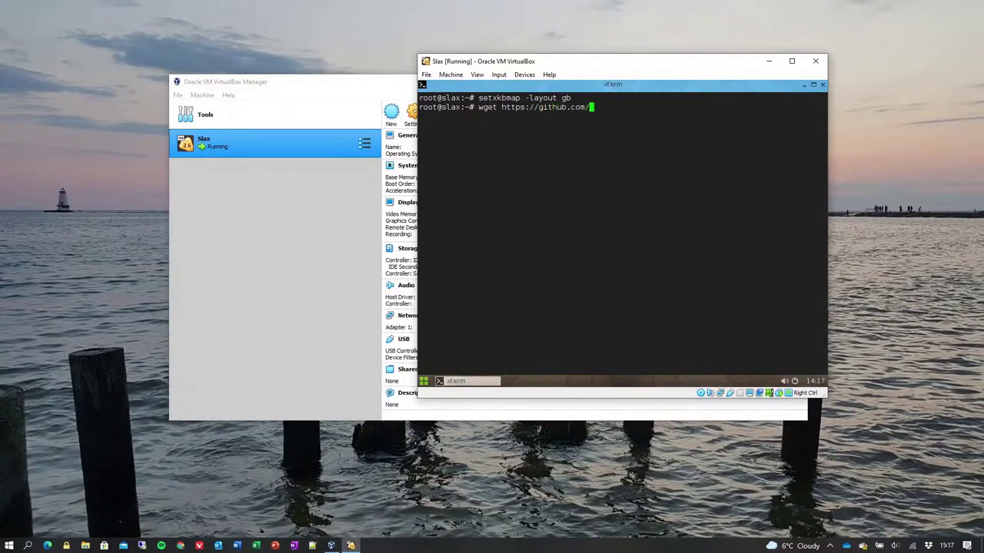
type("c-jo/adfs-tools/archiv")
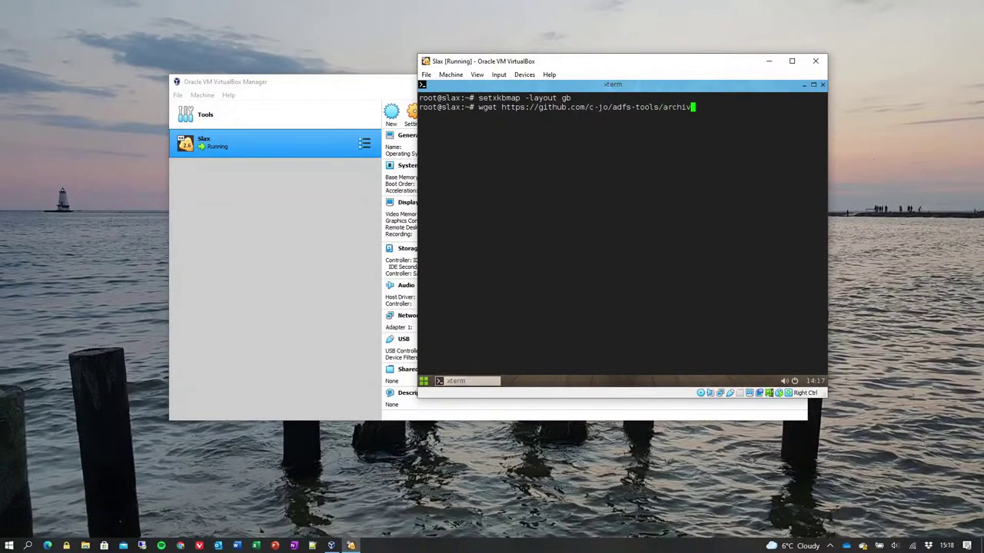
type("e/refs/heads/main.zip")
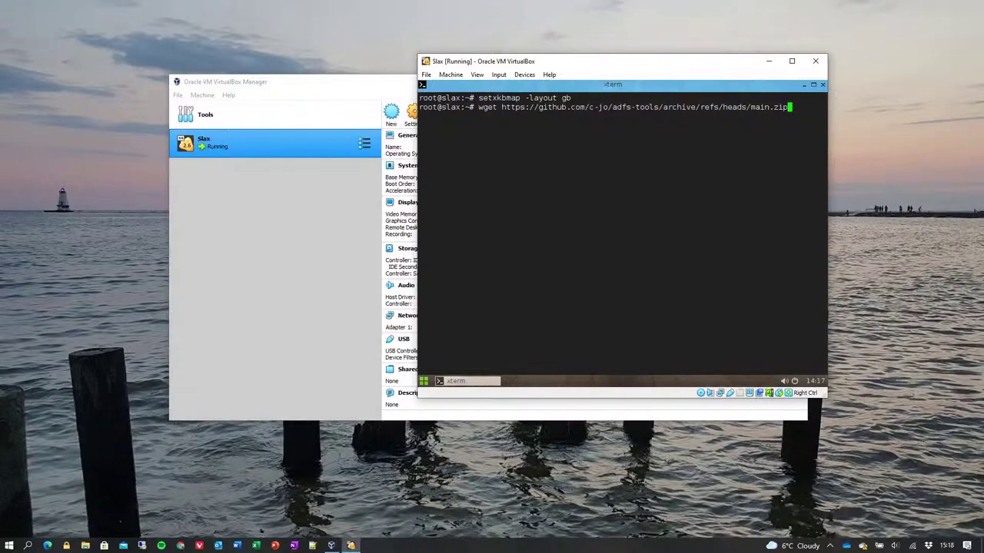
key("Return")
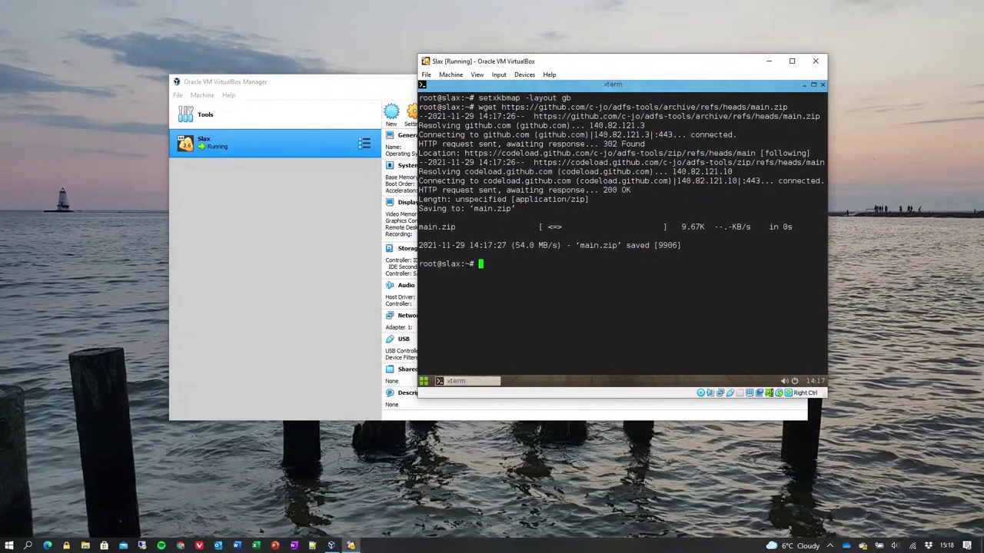
Extract the downloaded archive with "unzip main.zip" and change into the adfs-tools-main directory.
type("nzip main.zip")
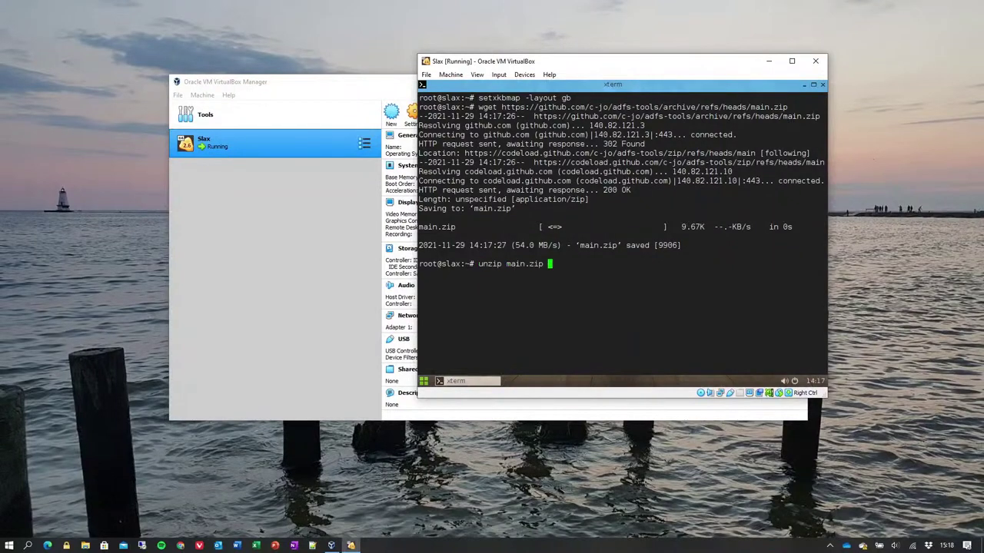
key("Return")
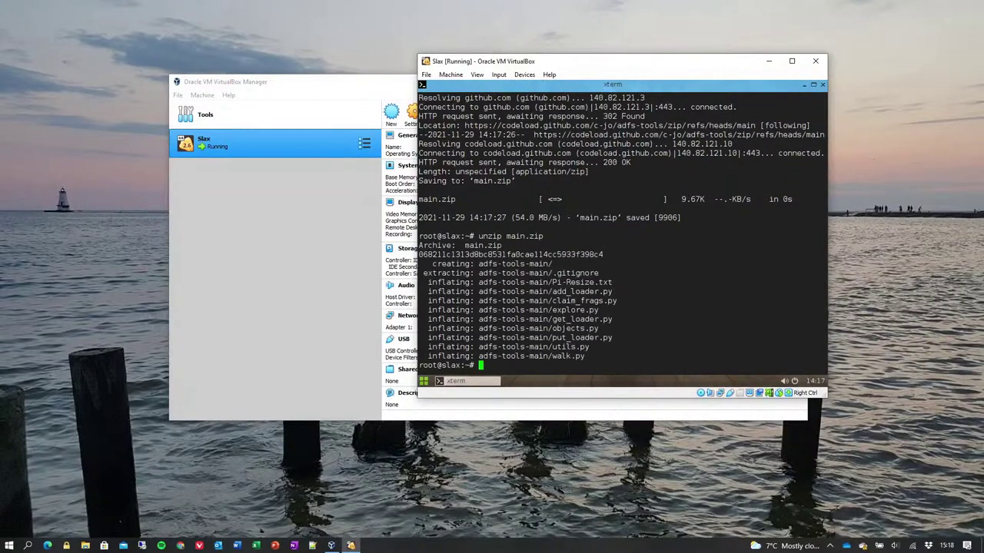
type("cd adfs")
key("Tab")
key("Return")
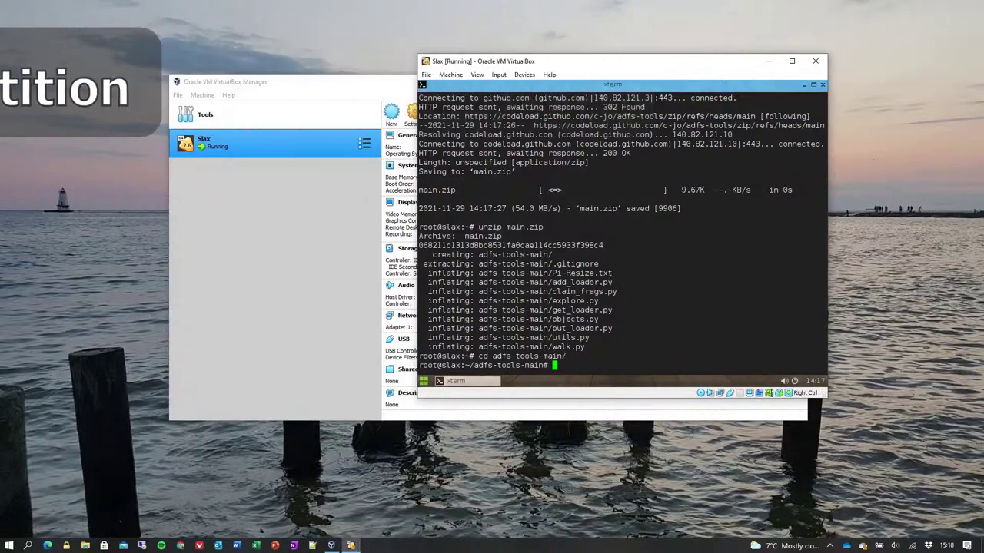
Save the SD card's Loader partition to a file by running "./get_loader.py /dev/sda Loader".
type("./g")
key("Tab")
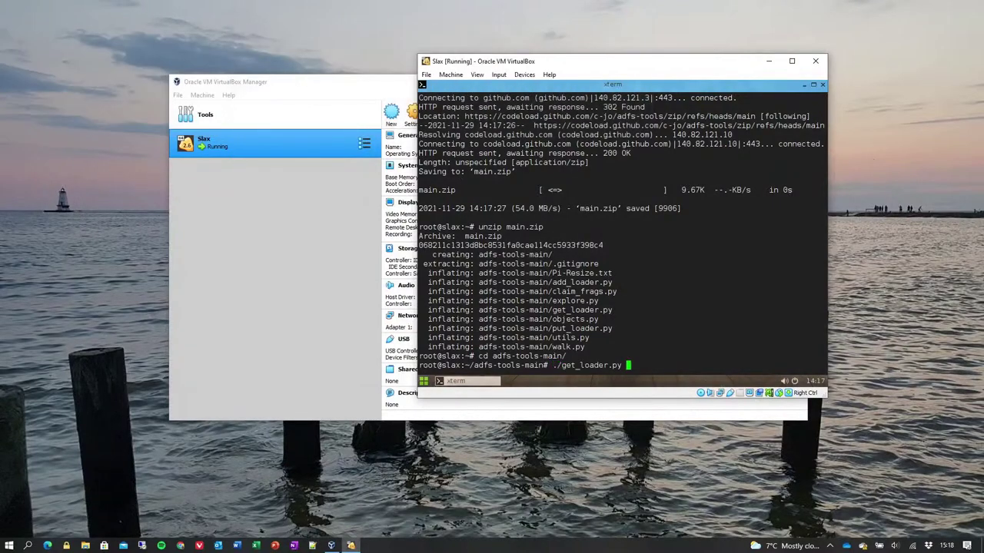
type("/dev/sda Loader")
key("Return")
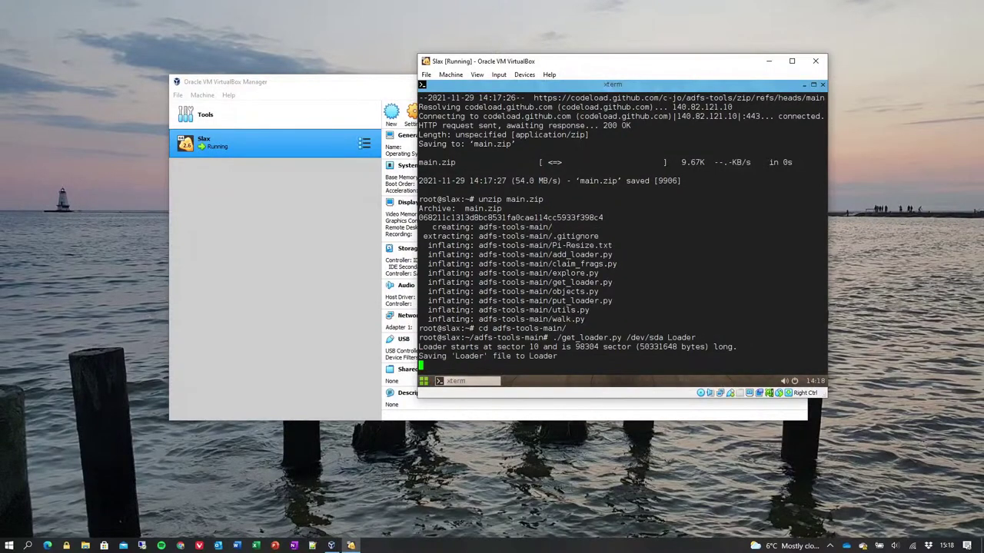
Eject the SD card from the terminal with "eject /dev/sda".
type("ejects /dev/sda")
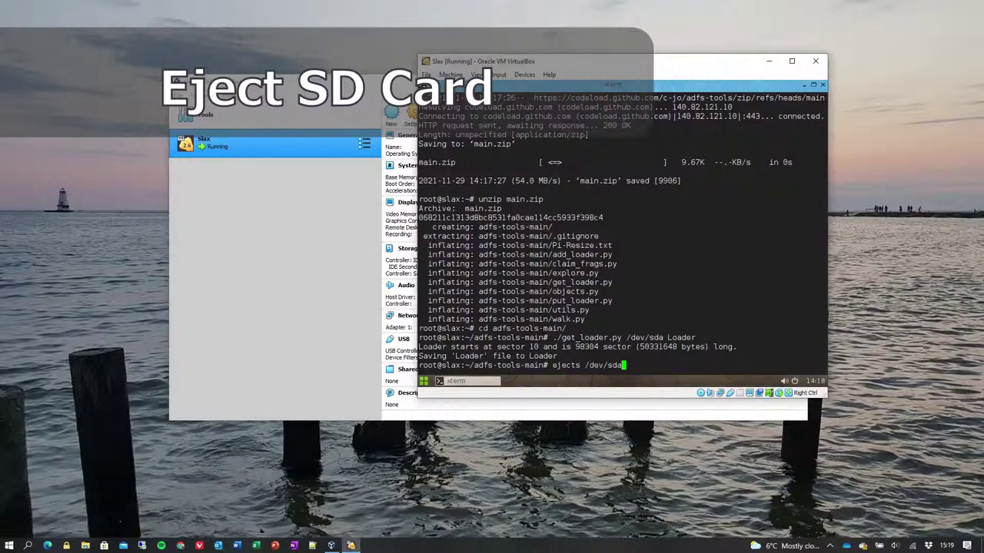
key("Return")
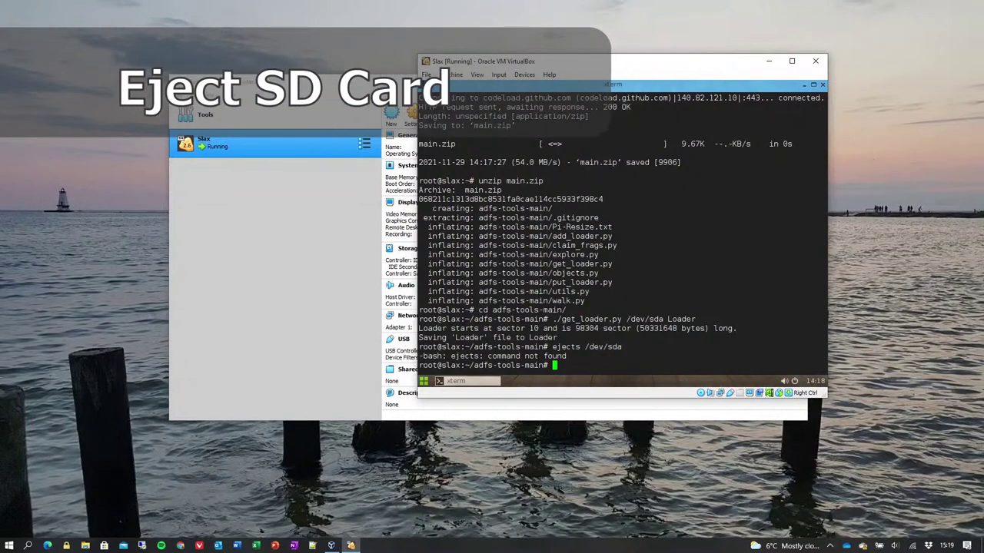
key("Up")
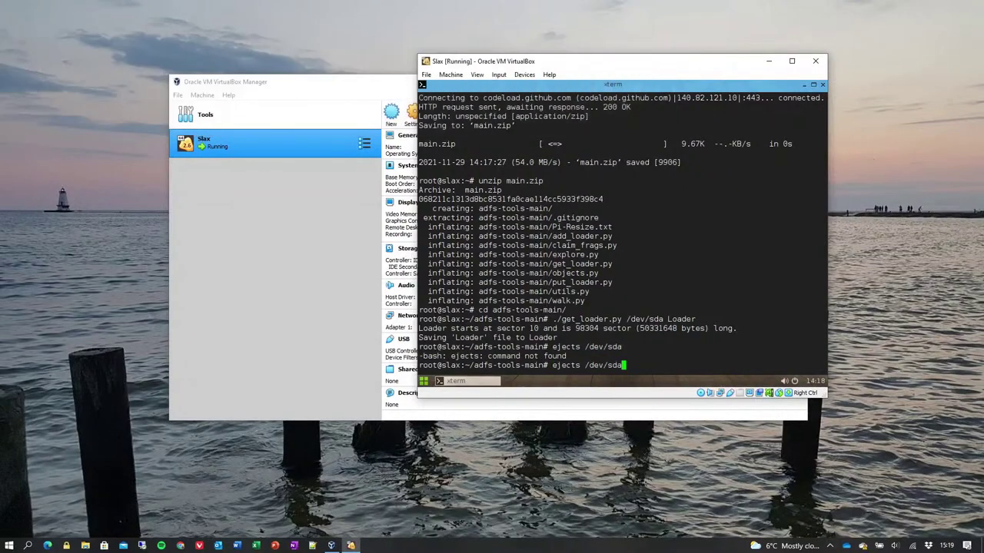
key("Left")
key("Left")
key("Left")
key("Left")
key("Left")
key("Left")
key("Left")
key("Left")
key("BackSpace")
key("BackSpace")
key("Return")
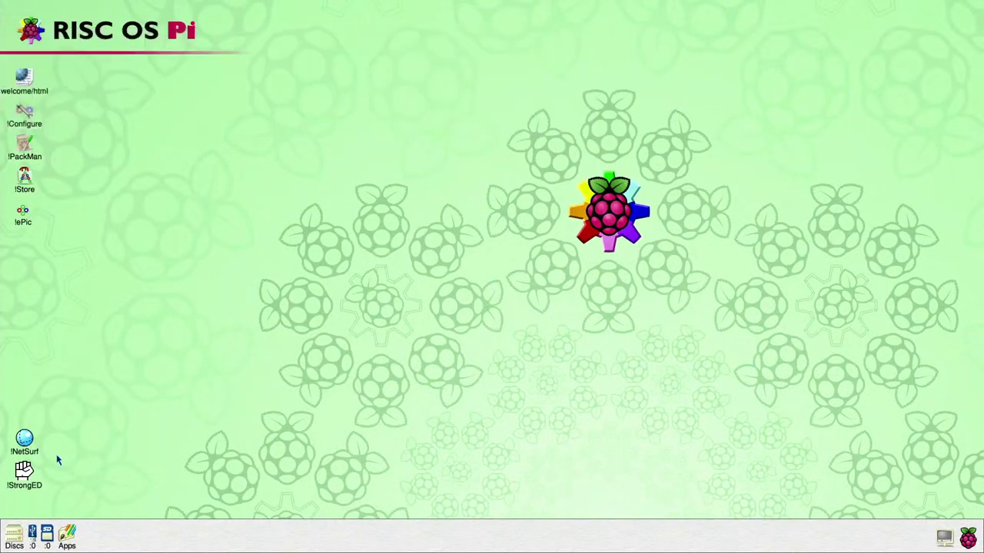
On the RISC OS desktop, show the USB disk's contents and create a RAM disc of about 235000K in the Task Manager.
left_click(33, 540)
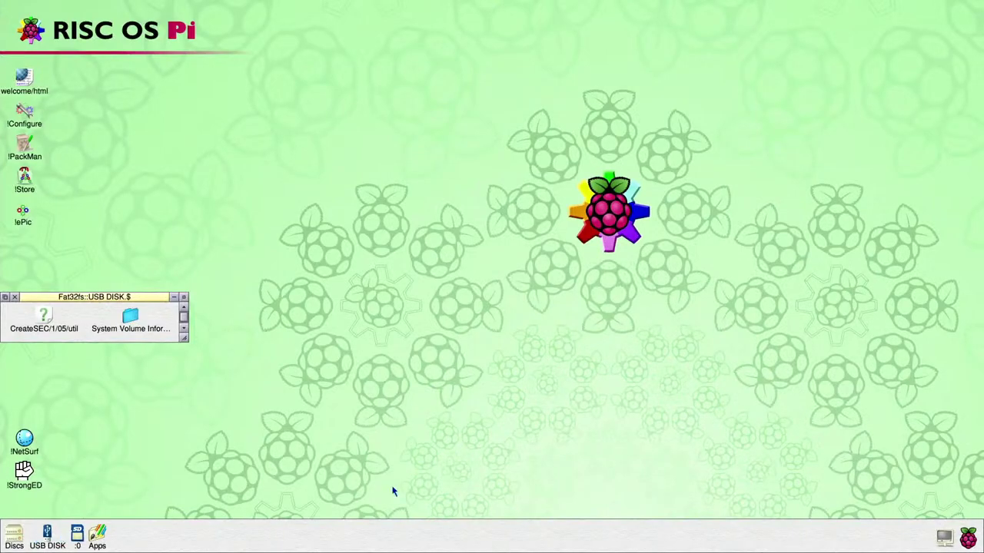
left_click(970, 539)
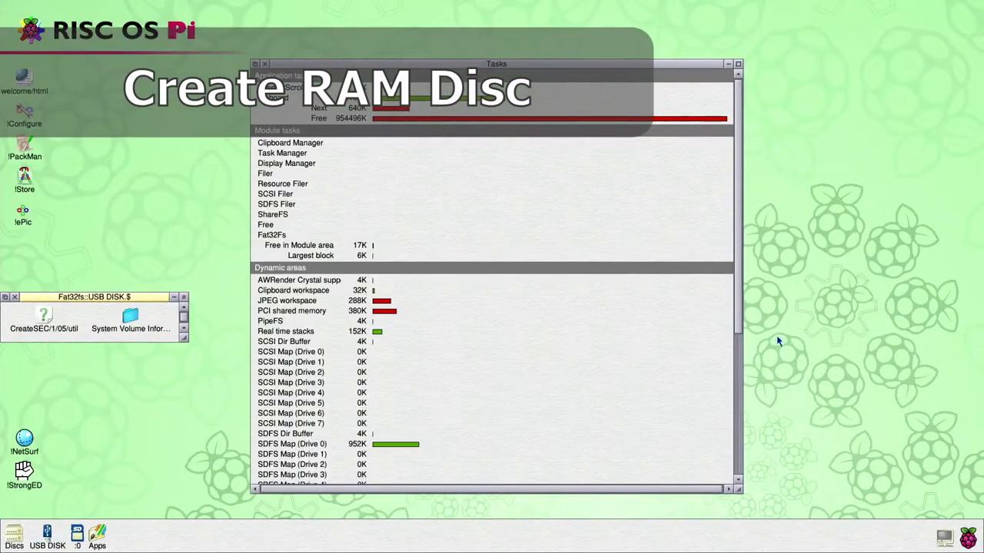
left_click_drag(742, 288, 740, 427)
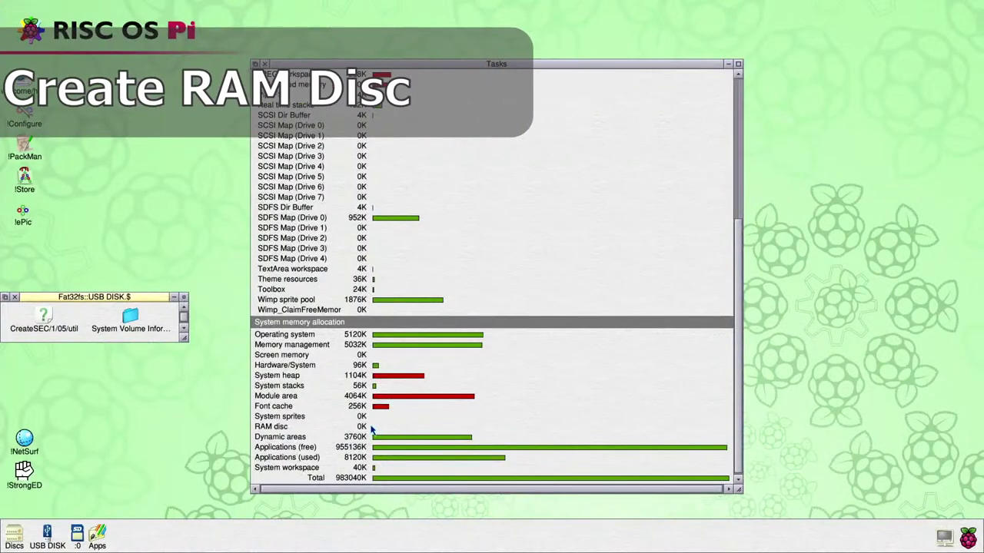
left_click_drag(374, 428, 661, 433)
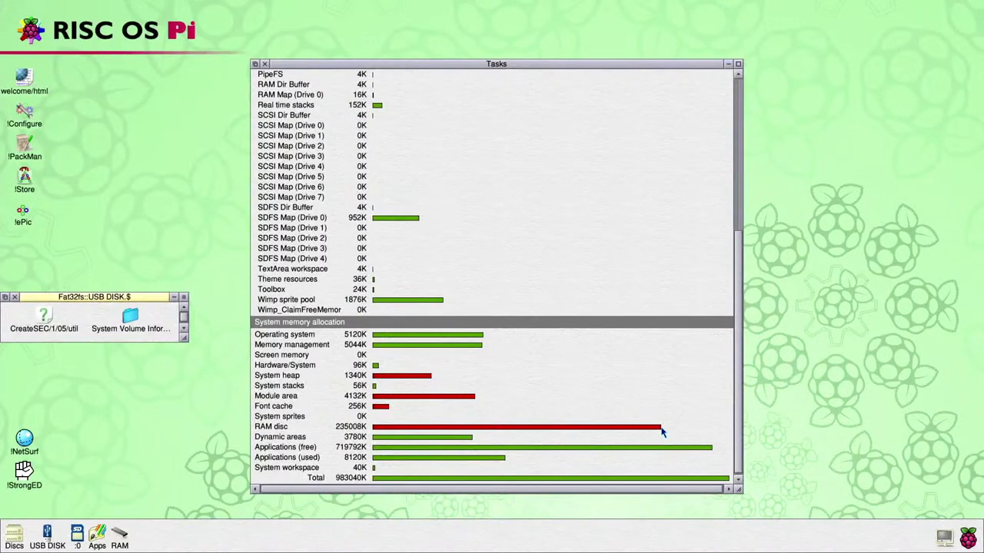
left_click(264, 64)
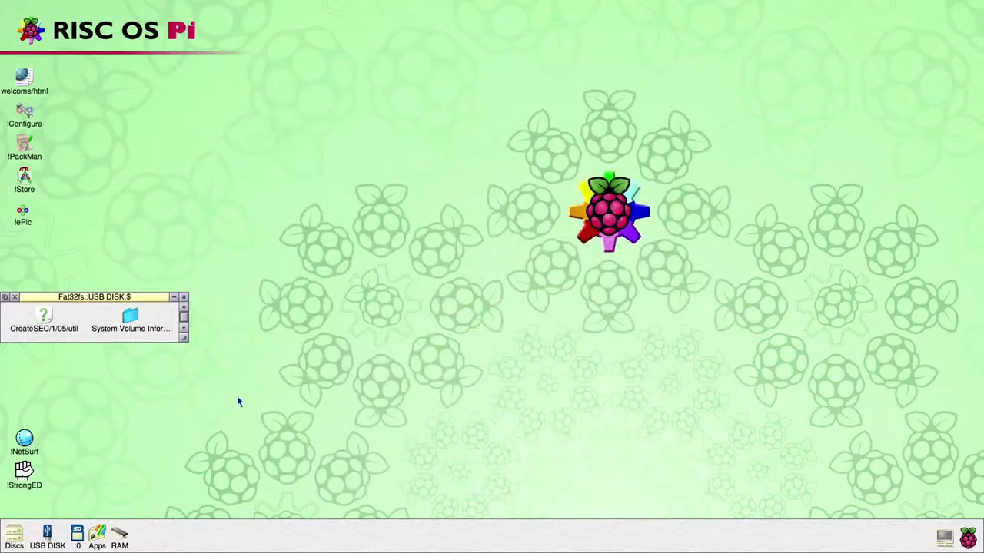
Open the RAM disc beside the USB disk's directory and copy CreateSEC/1/05/util from the USB disk into it.
left_click(119, 538)
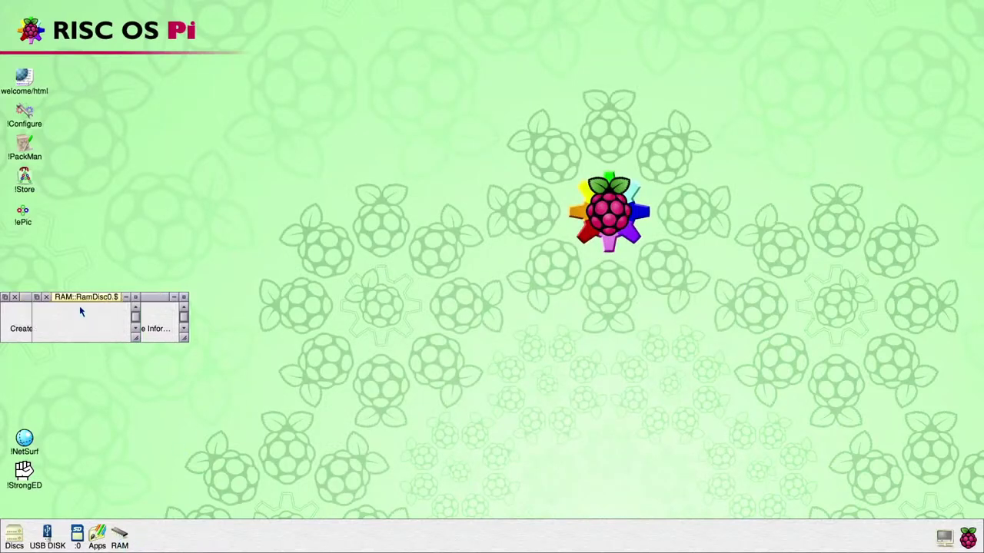
left_click_drag(84, 298, 310, 253)
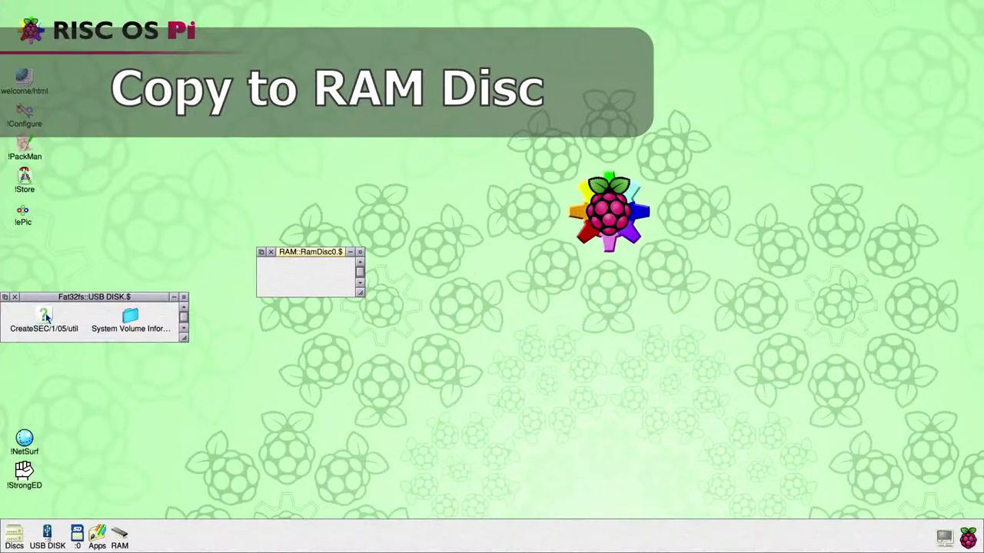
left_click_drag(44, 319, 286, 276)
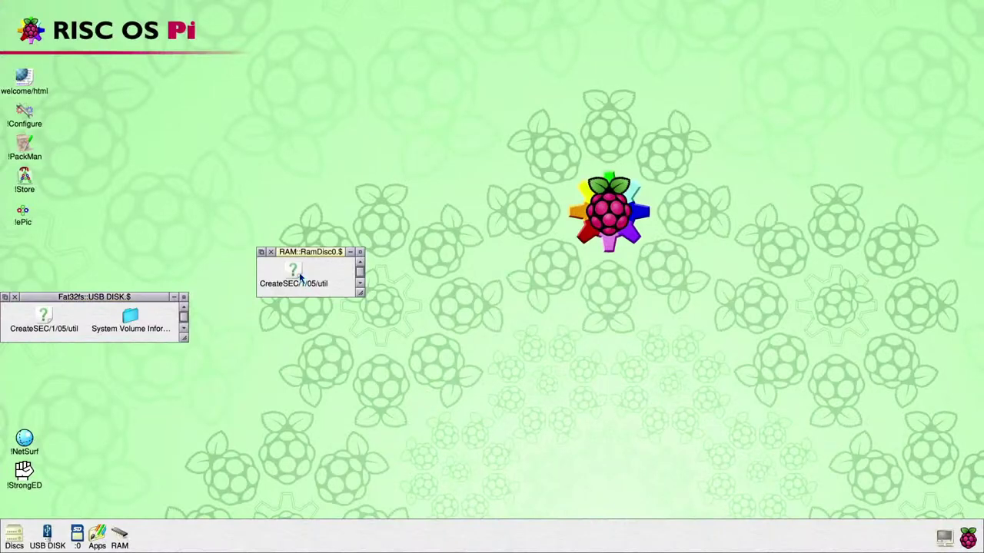
Set the file type of the RAM disc's CreateSEC/1/05/util to Utility and run it to unpack !CreateSEC.
middle_click(300, 279)
mouse_move(380, 290)
mouse_move(444, 381)
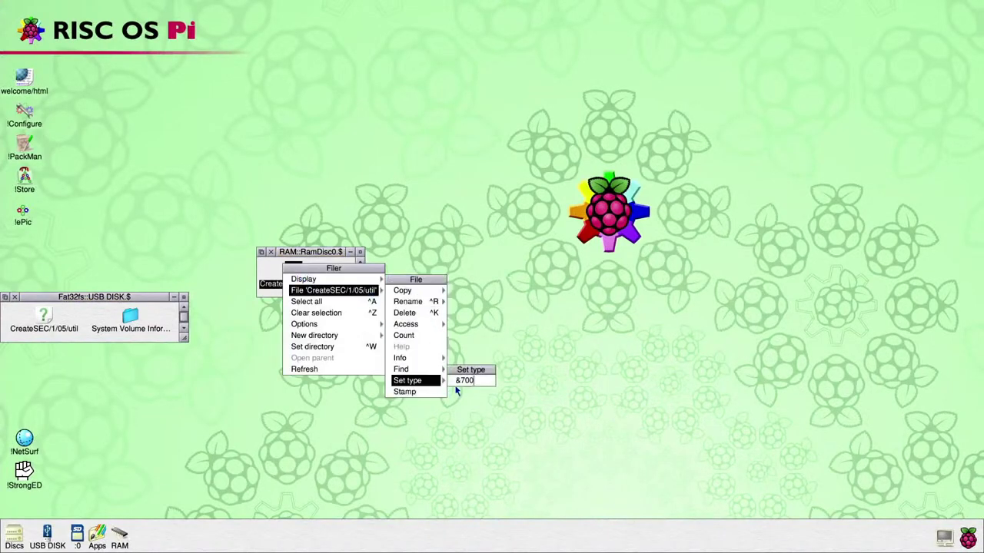
key("BackSpace")
key("BackSpace")
key("BackSpace")
key("BackSpace")
type("Utility")
key("Return")
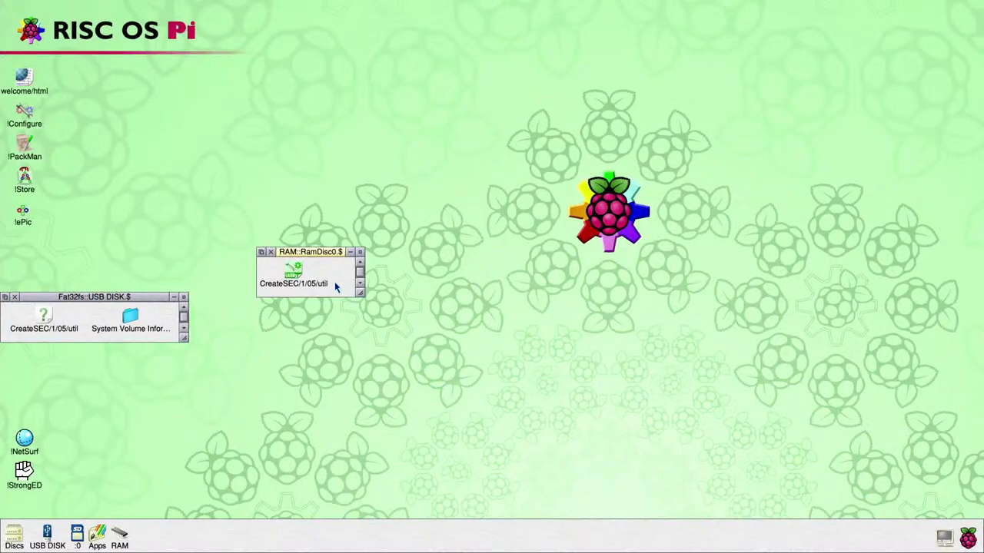
double_click(296, 275)
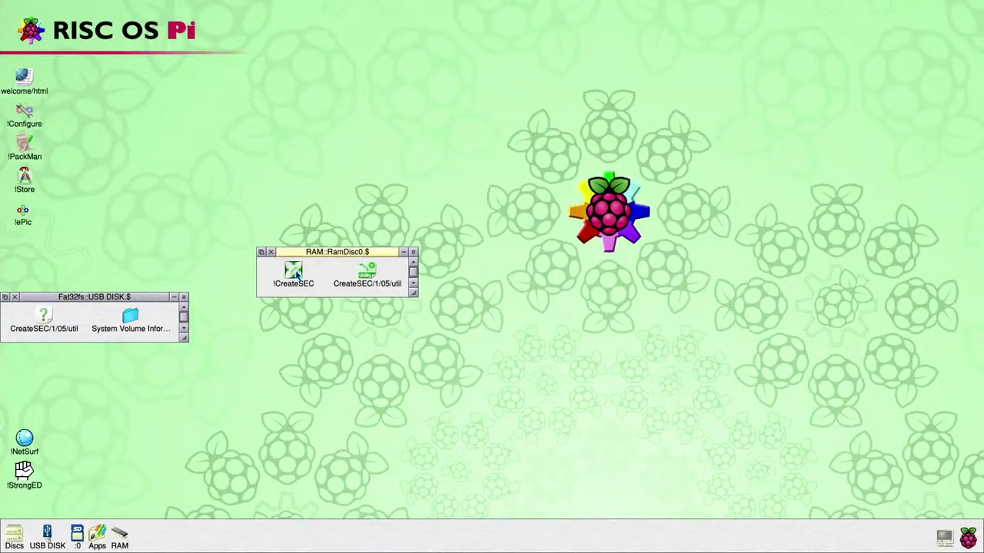
Create a directory named !Boot on the RAM disc and open its contents without running it.
middle_click(326, 296)
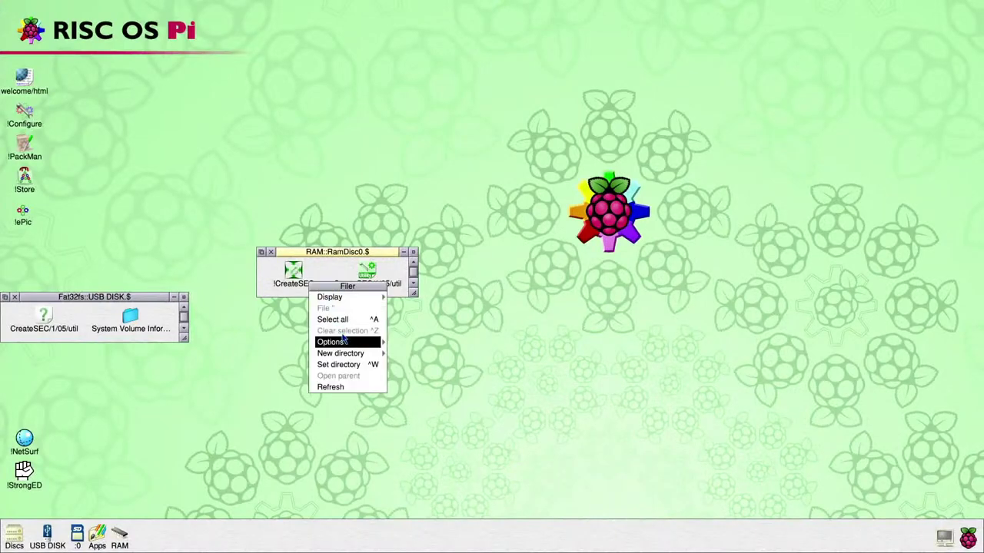
mouse_move(382, 354)
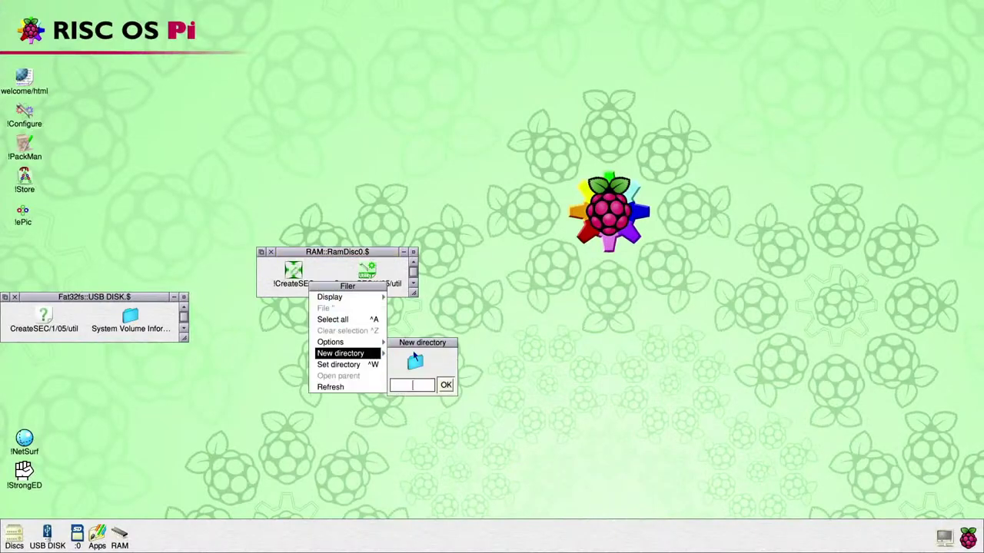
type("!Boot")
key("Return")
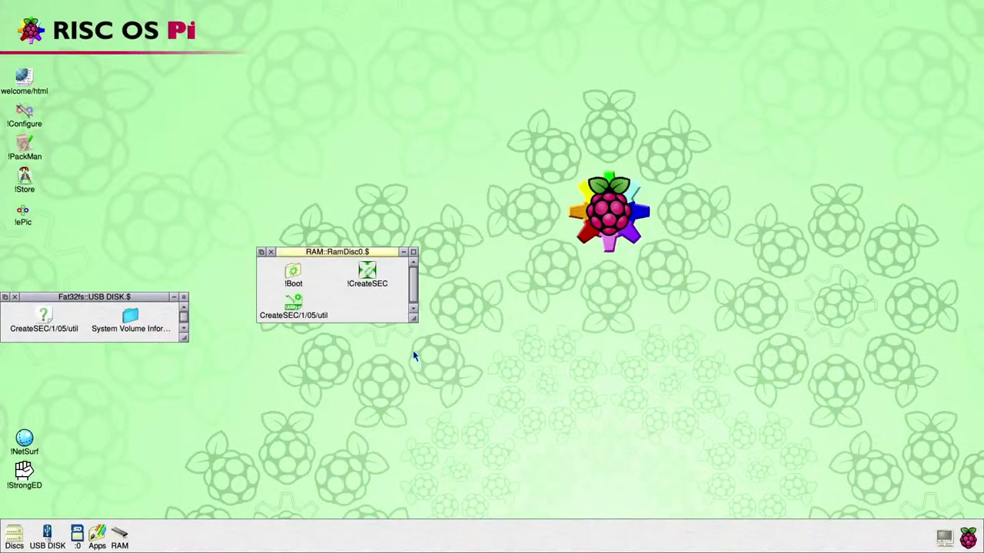
double_click(293, 274, "shift")
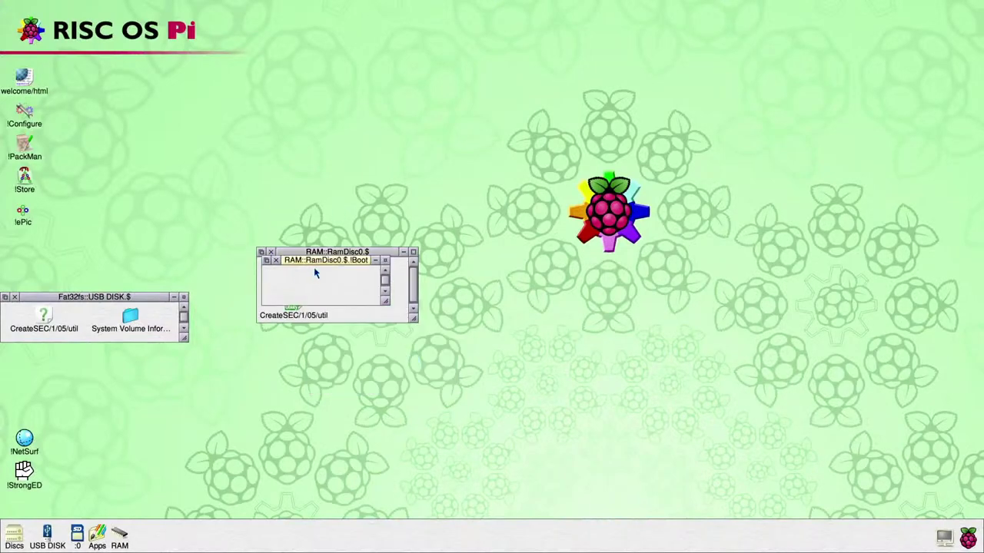
Copy everything except Loader from the SD card's !Boot directory into the RAM disc's !Boot, and close the source !Boot directory.
left_click(81, 535)
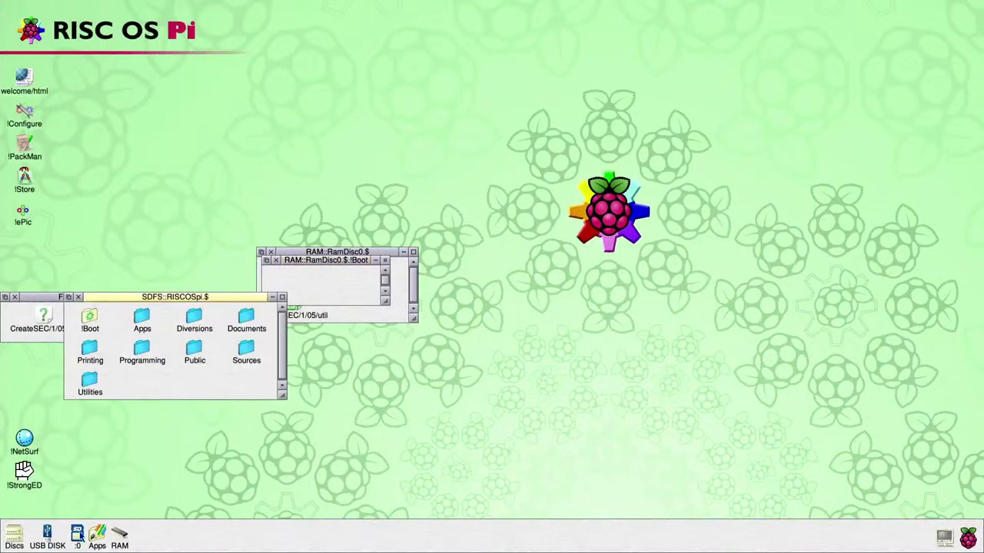
left_click_drag(152, 298, 526, 260)
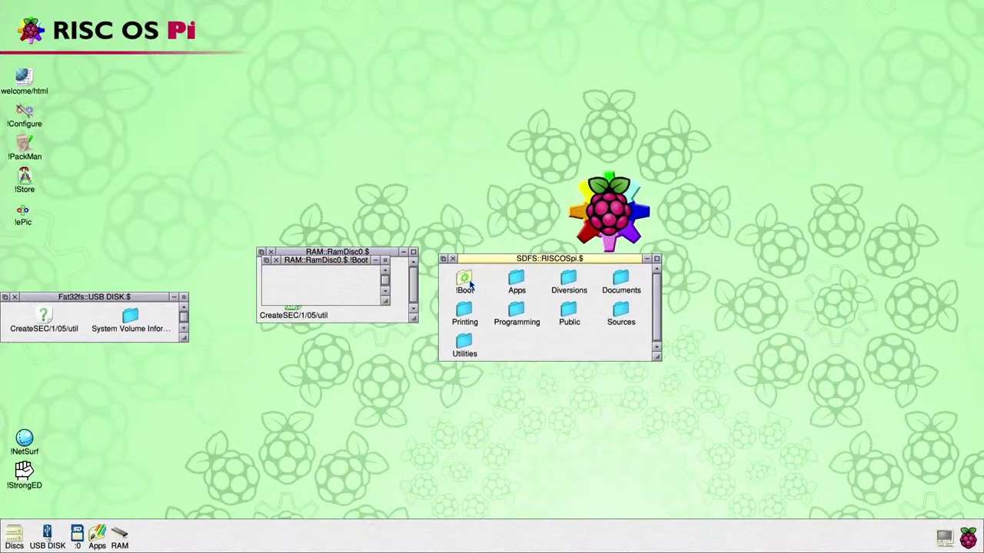
double_click(466, 283, "shift")
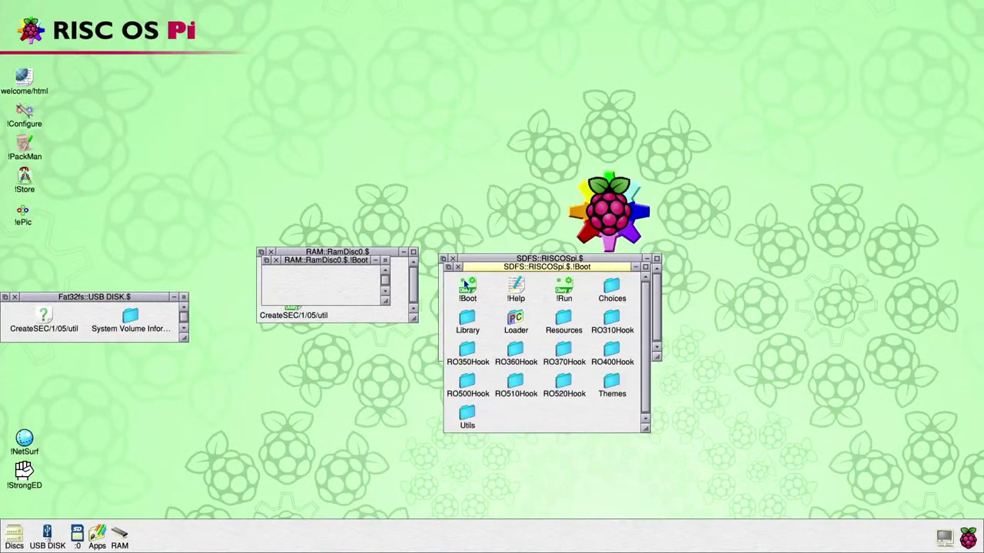
left_click_drag(450, 280, 639, 429)
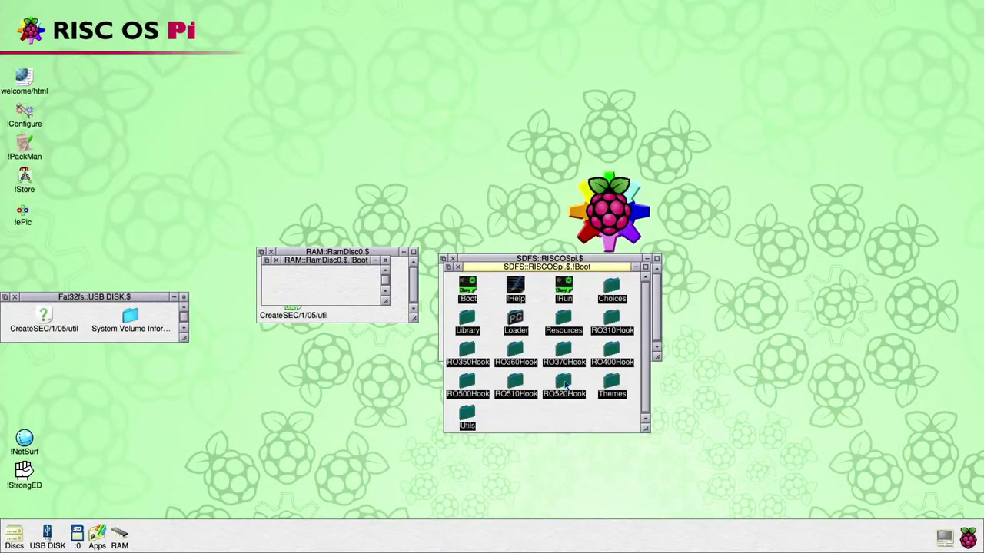
right_click(520, 325)
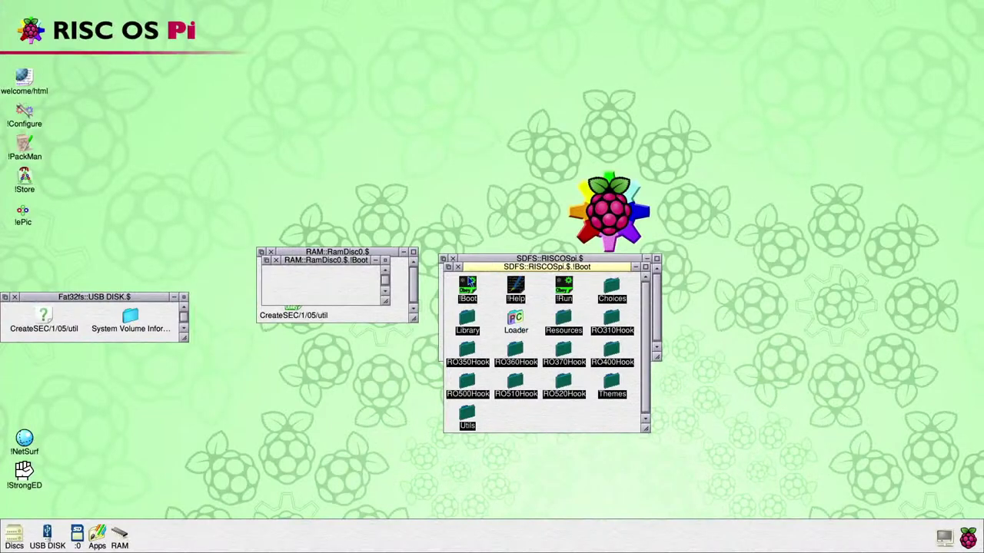
left_click_drag(471, 281, 329, 288)
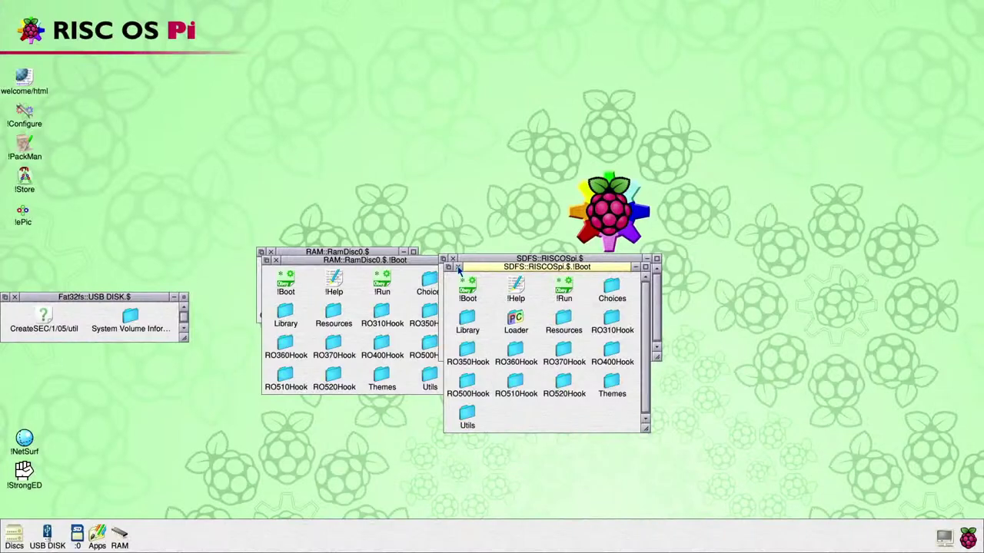
left_click(458, 269)
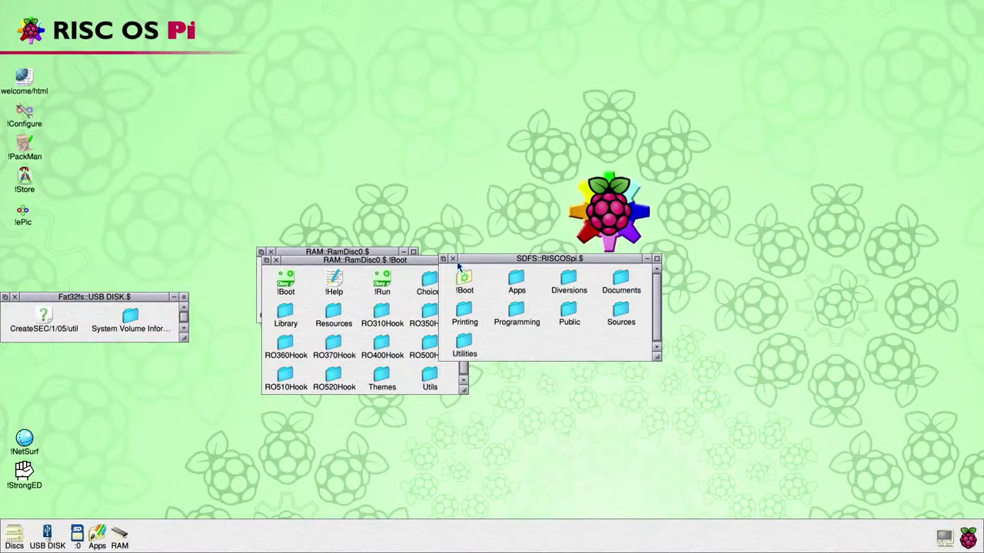
Close the RAM disc's !Boot directory and copy Utilities from the SD card into the RAM disc's root directory.
left_click_drag(468, 260, 515, 235)
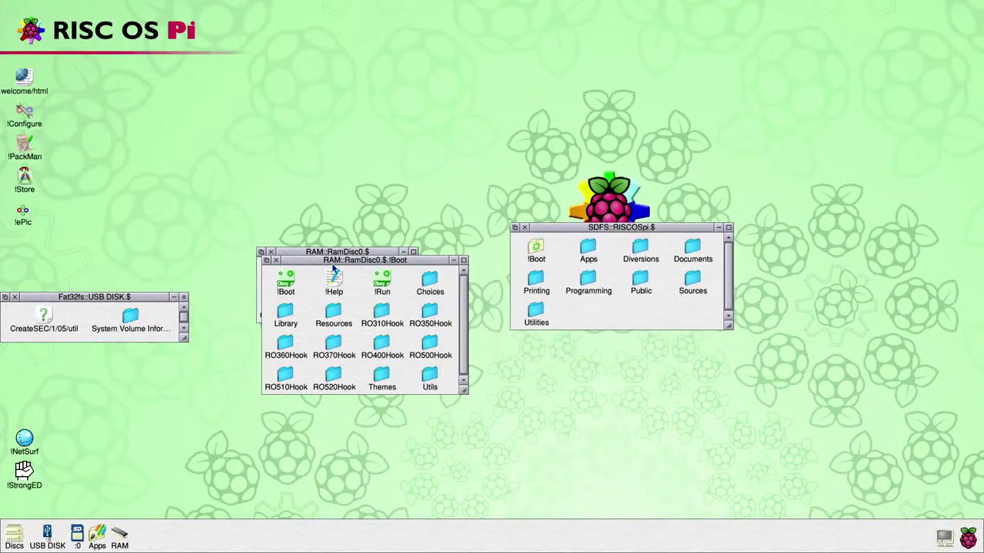
left_click(276, 260)
left_click_drag(535, 311, 372, 307)
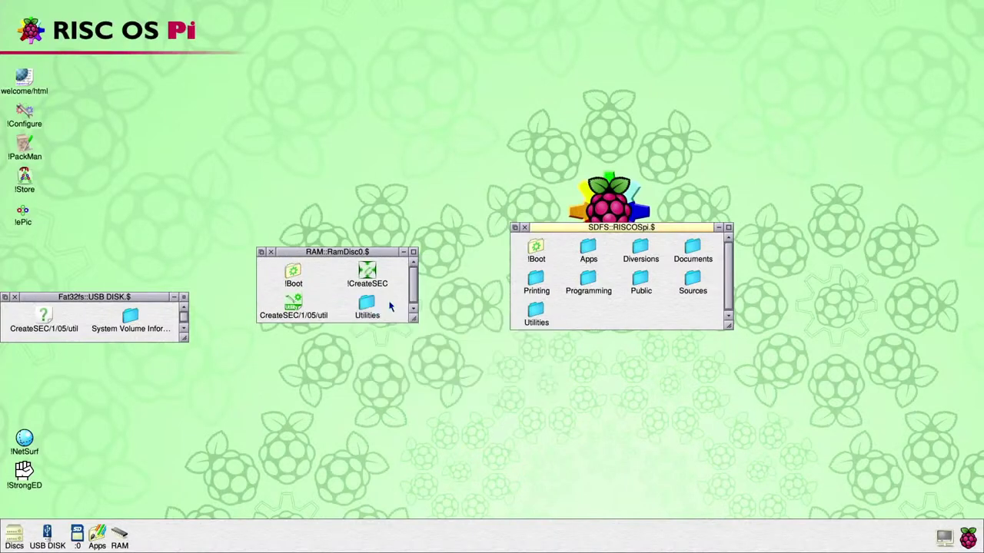
Launch !CreateSEC, set the USB disk as the current directory and archive the RAM disc's !Boot there as !Boot/util.
double_click(367, 269)
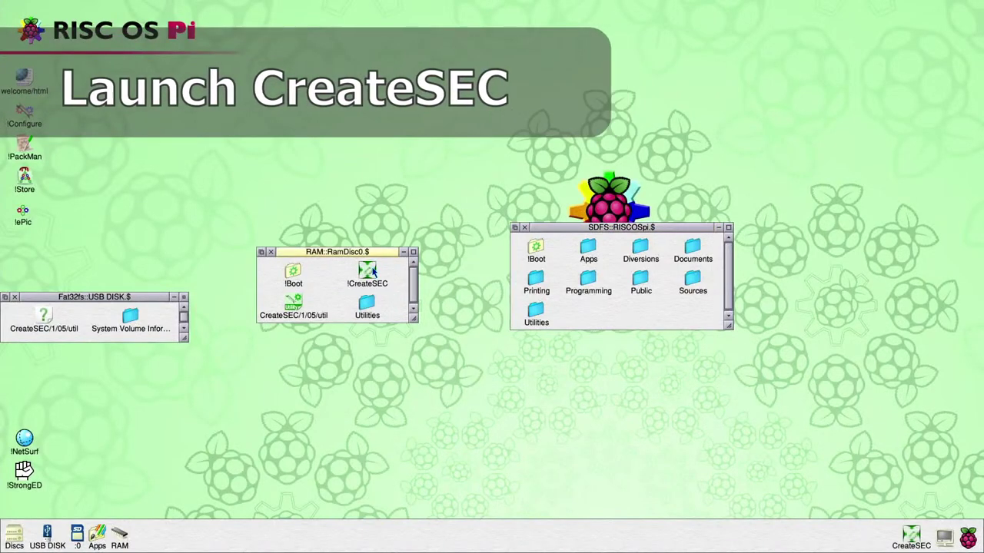
left_click(297, 273)
left_click_drag(297, 273, 913, 540)
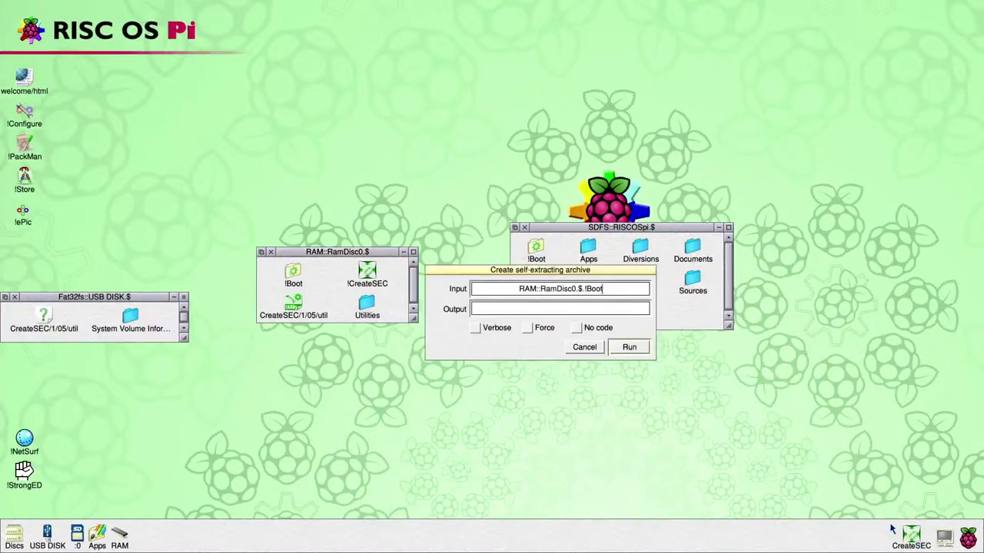
left_click(584, 308)
type("!Boot/util")
middle_click(87, 337)
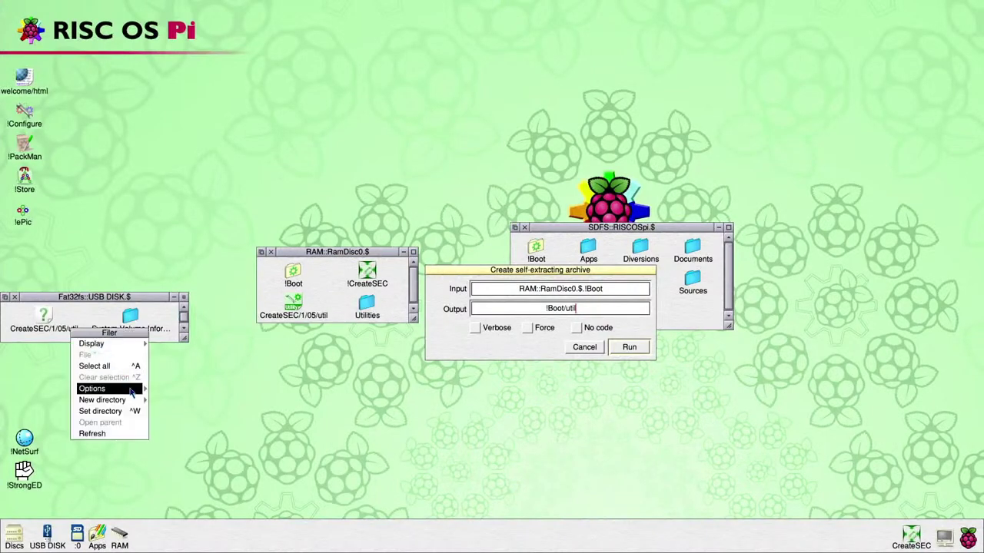
left_click(135, 412)
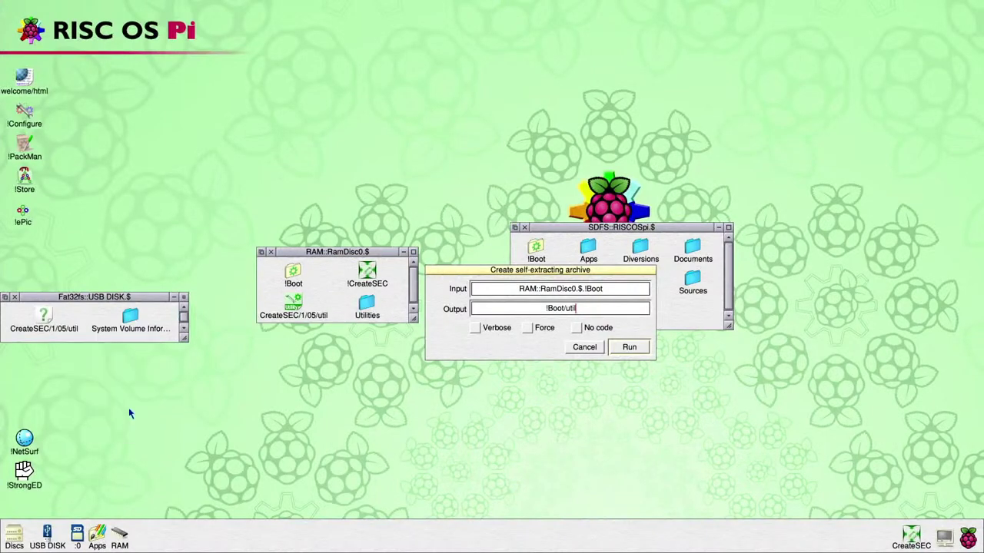
left_click(629, 347)
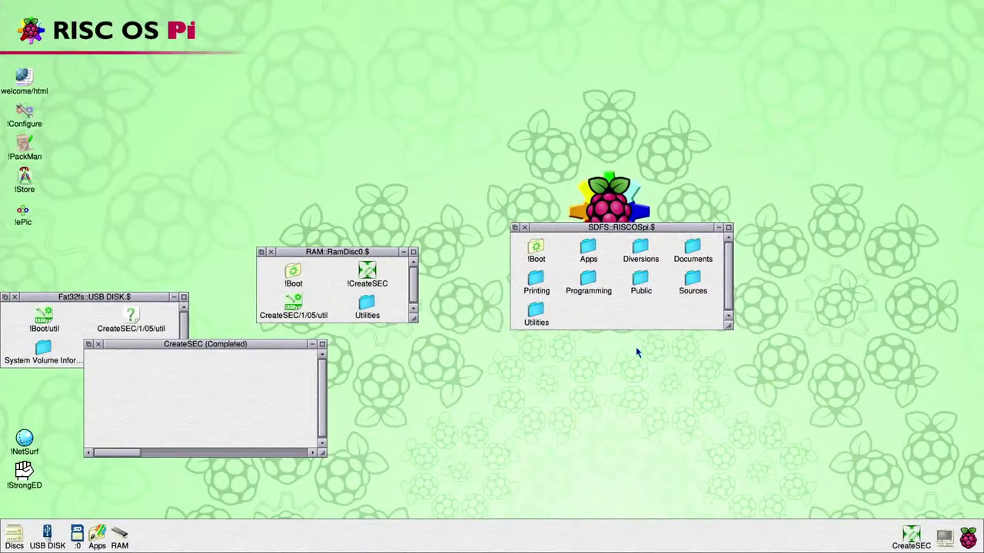
left_click(98, 347)
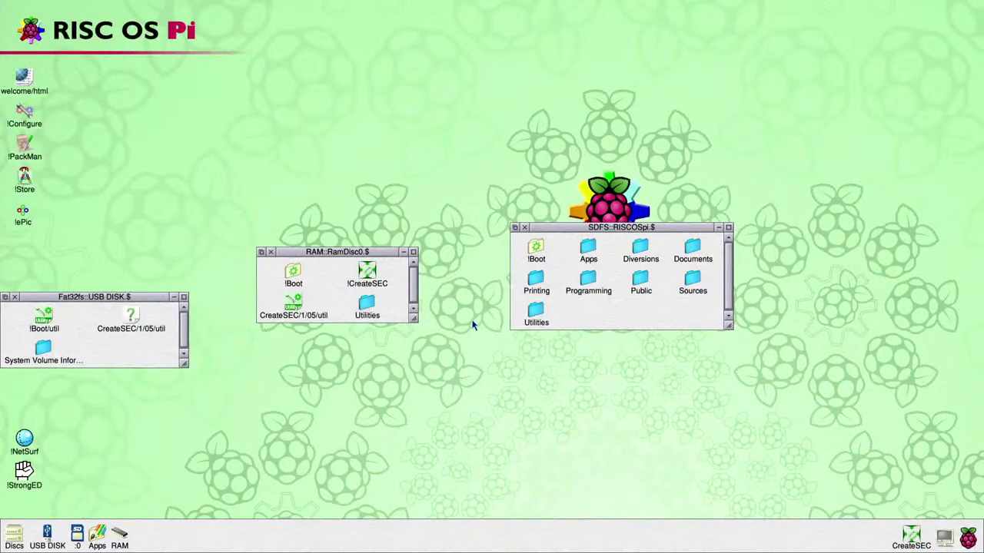
Create a self-extracting archive of the RAM disc's Utilities directory with the output name Utilities/util, closing the finished task window.
left_click_drag(367, 306, 910, 536)
left_click(564, 308)
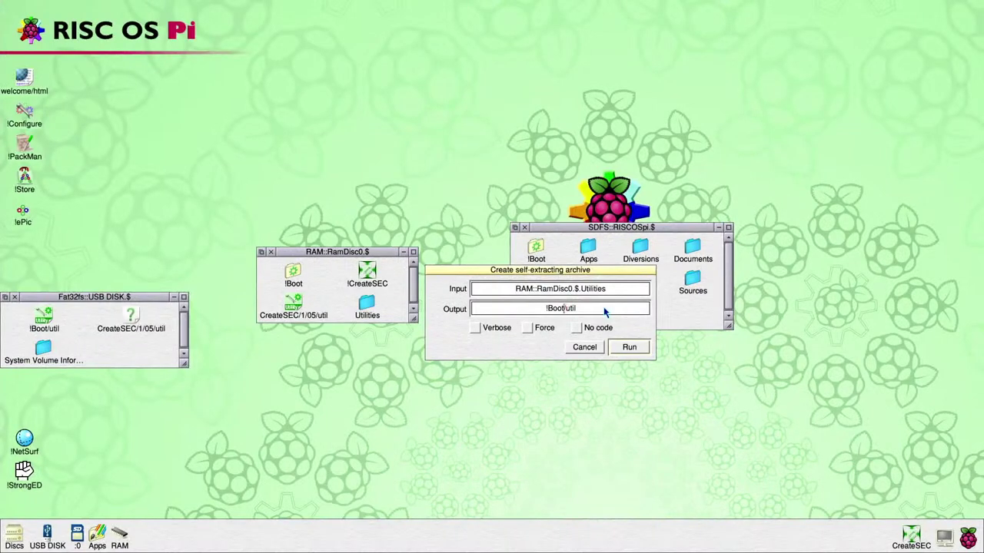
key("BackSpace")
key("BackSpace")
key("BackSpace")
key("BackSpace")
key("BackSpace")
type("Utilities")
left_click(626, 347)
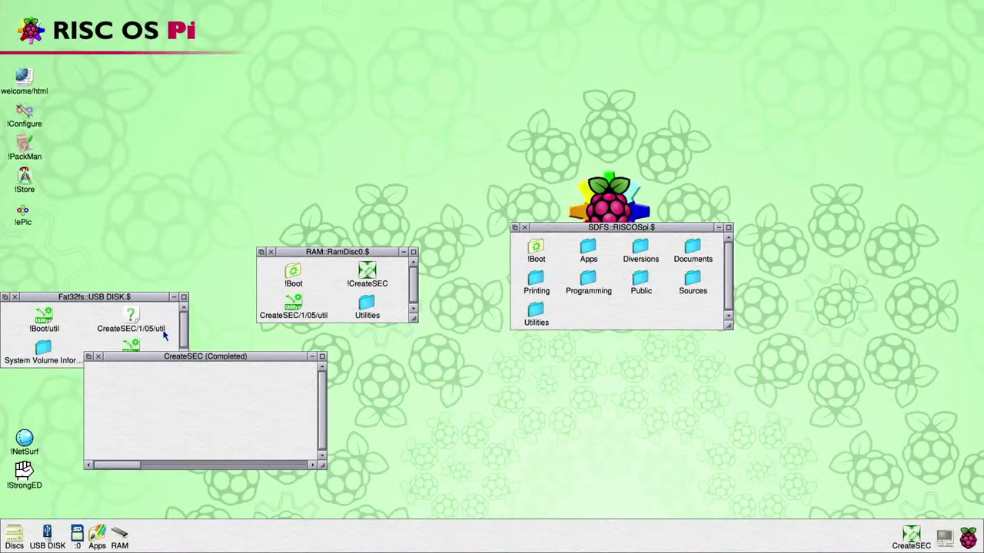
left_click(98, 358)
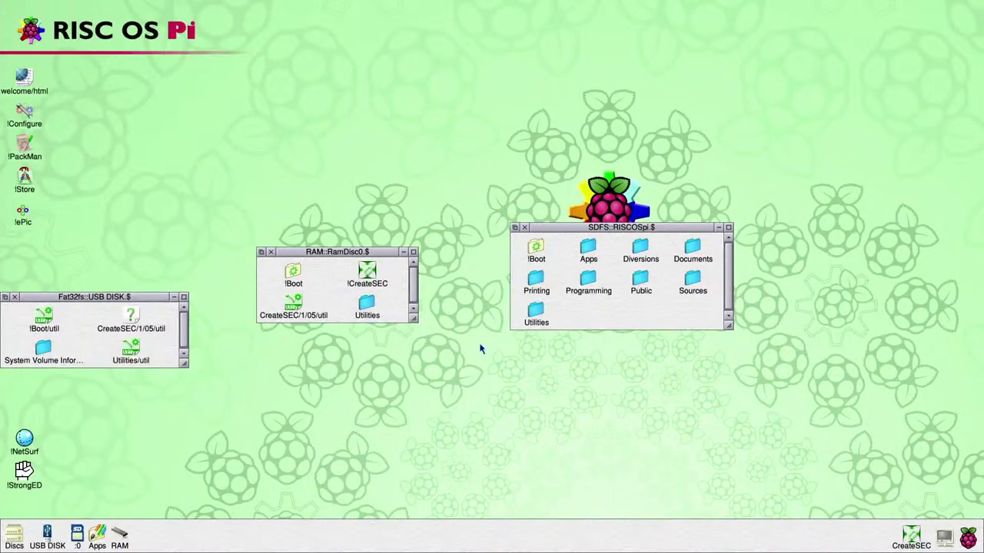
Create a self-extracting archive of the SD card's Apps directory named Apps/util and close the finished task window.
left_click(590, 251)
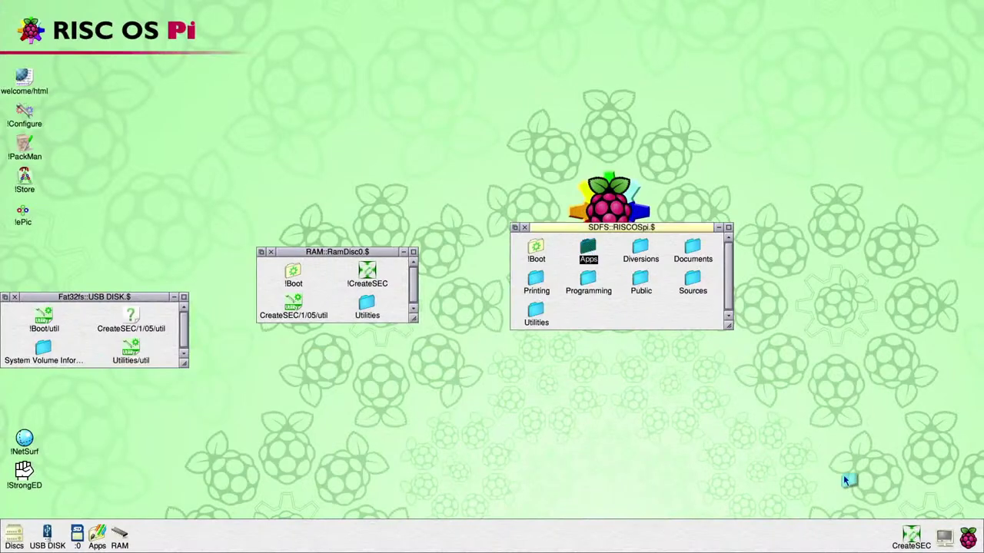
left_click(911, 533)
left_click(567, 309)
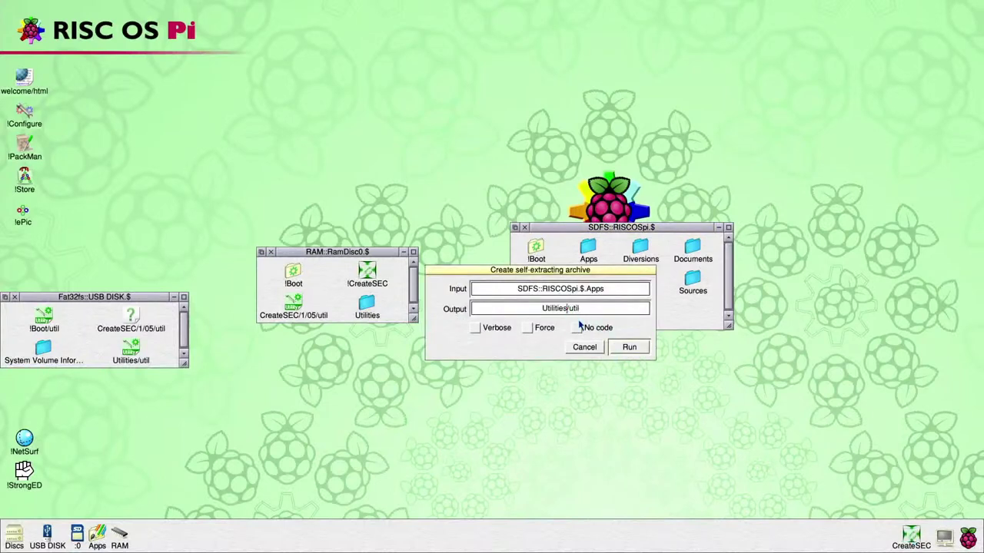
key("BackSpace")
key("BackSpace")
key("BackSpace")
key("BackSpace")
key("BackSpace")
key("BackSpace")
key("BackSpace")
key("BackSpace")
key("BackSpace")
type("Apps")
left_click(629, 348)
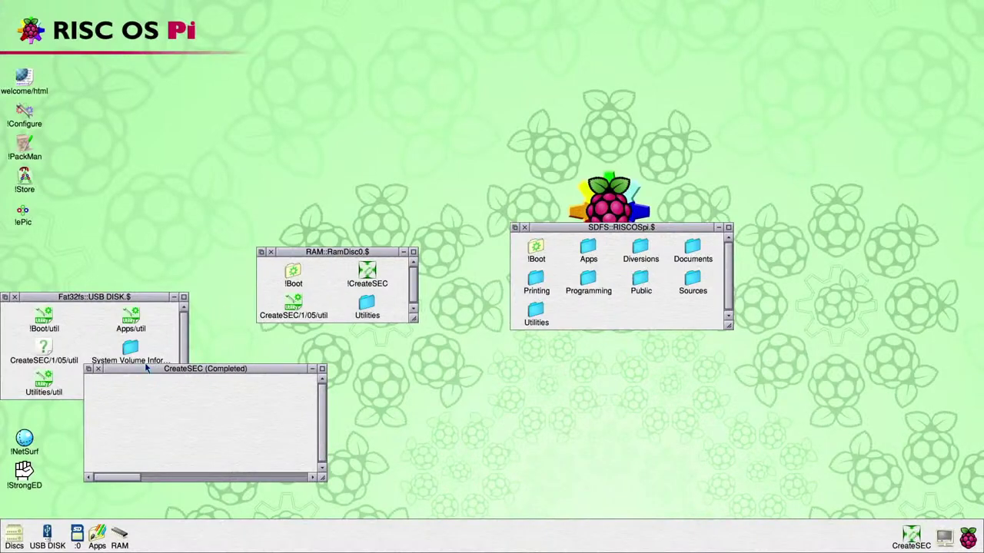
left_click(98, 370)
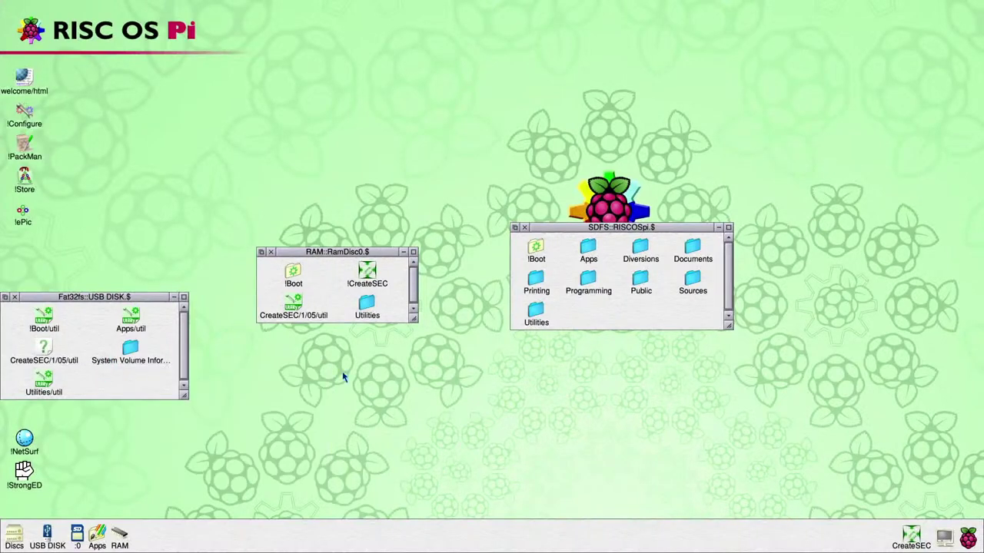
Archive the SD card's Diversions directory with CreateSEC as Diversions/util and close its task window.
left_click(641, 250)
left_click(905, 530)
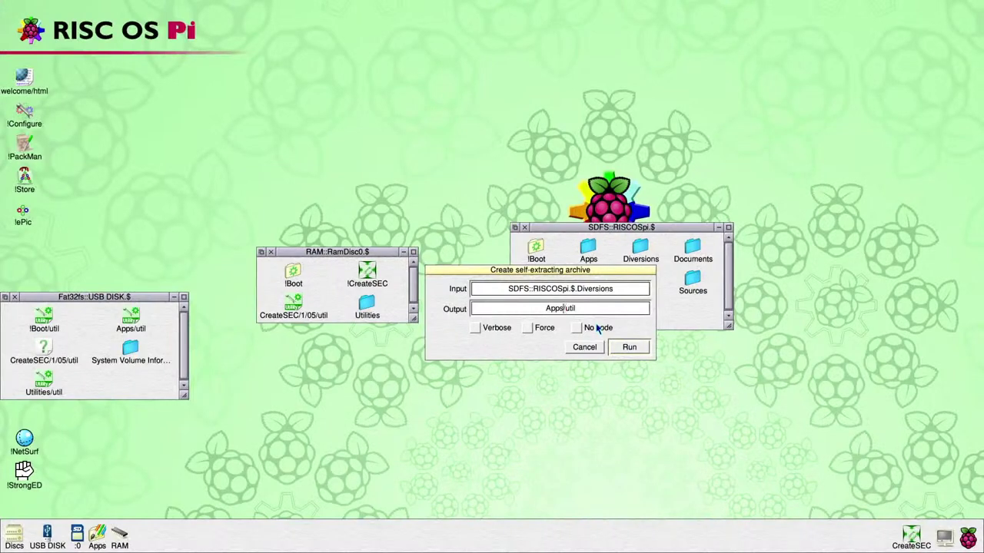
key("BackSpace")
key("BackSpace")
key("BackSpace")
key("BackSpace")
type("Diversions")
key("Return")
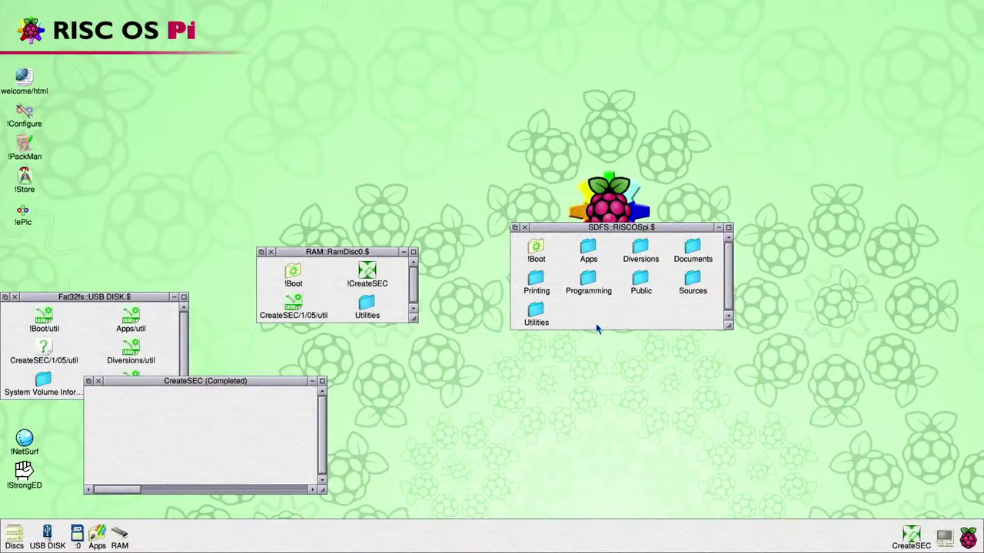
left_click(97, 380)
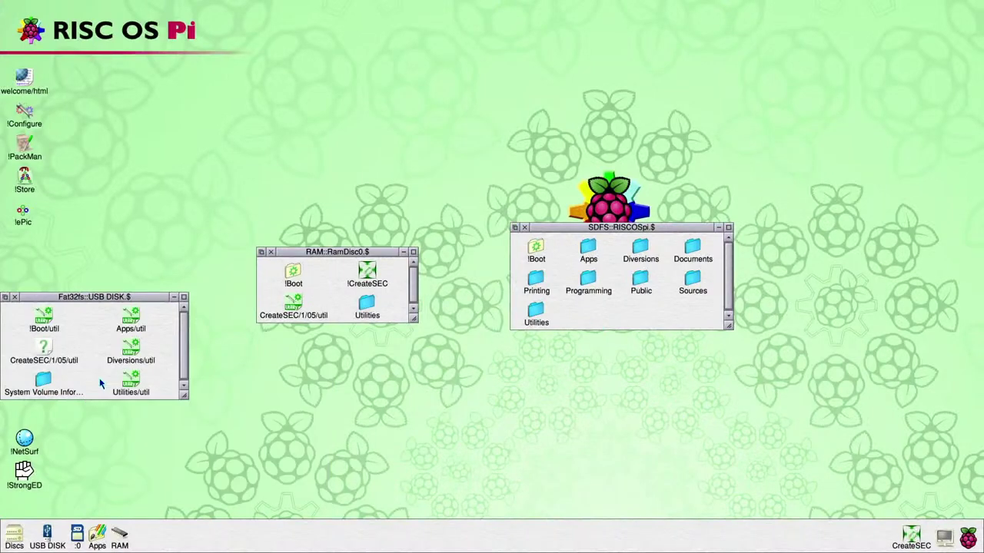
Archive the SD card's Documents directory with CreateSEC as Documents/util and close its task window.
left_click(693, 247)
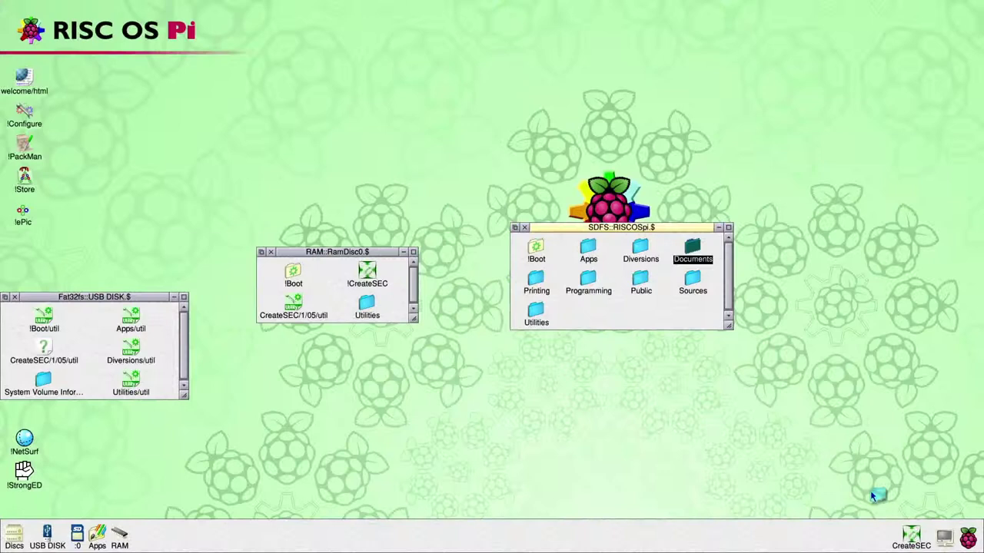
left_click(909, 534)
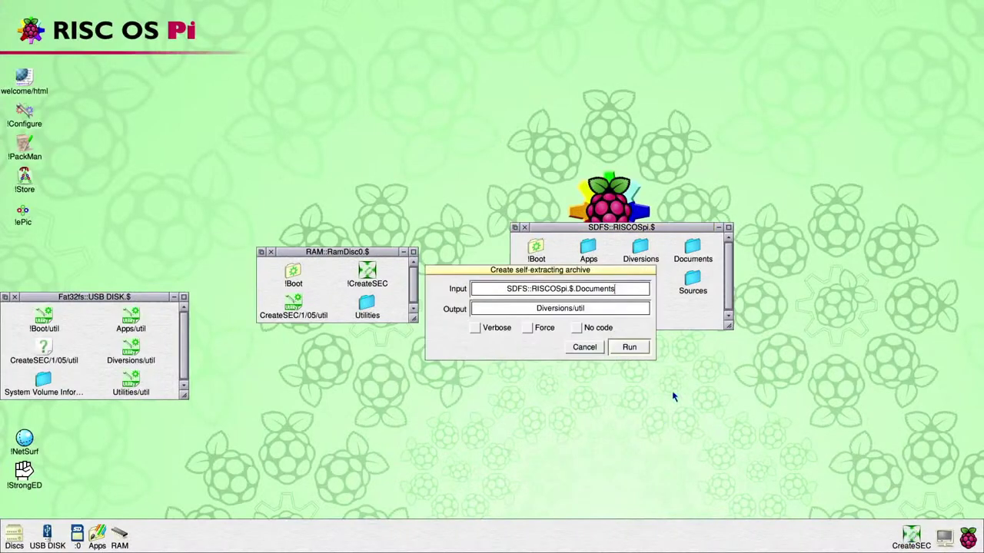
left_click(575, 311)
key("BackSpace")
key("BackSpace")
key("BackSpace")
key("BackSpace")
key("BackSpace")
key("BackSpace")
key("BackSpace")
key("BackSpace")
key("BackSpace")
type("ocuments")
left_click(629, 351)
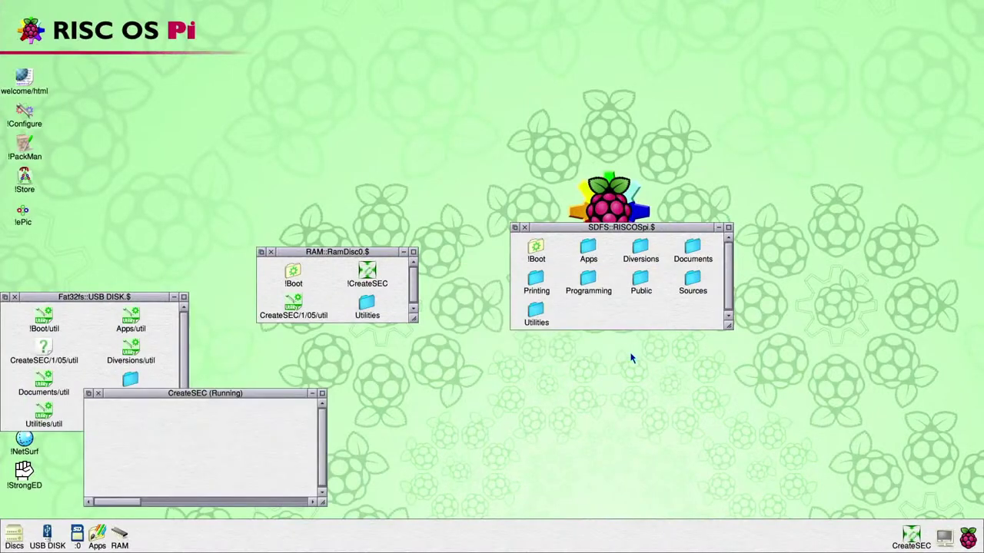
left_click(99, 394)
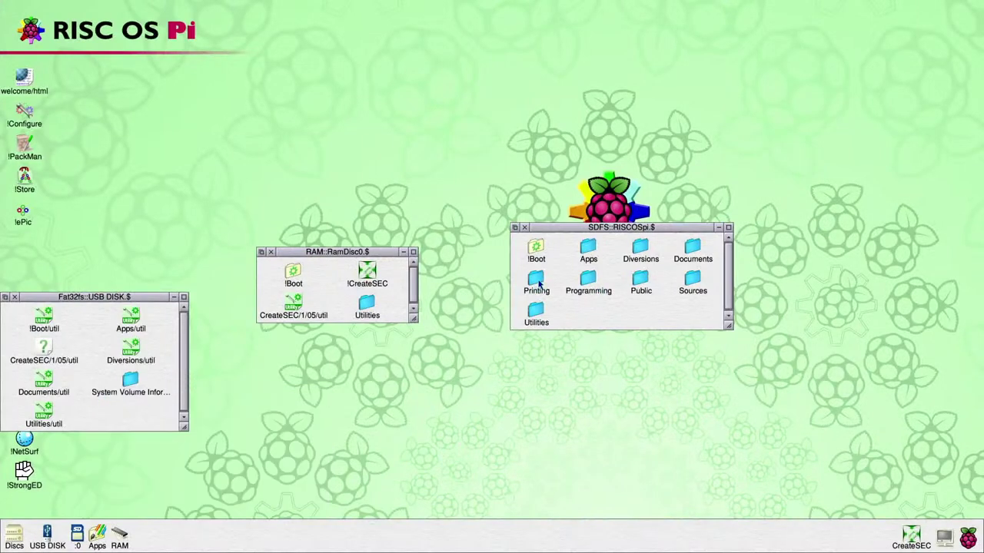
Archive the SD card's Printing directory with CreateSEC as Printing/util and close its task window.
left_click_drag(538, 286, 913, 537)
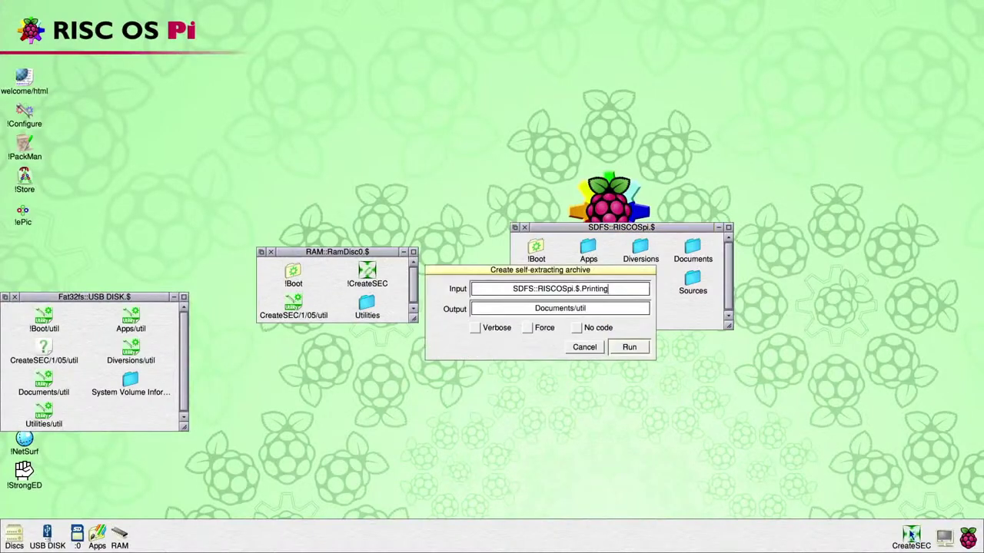
left_click(575, 309)
key("BackSpace")
key("BackSpace")
key("BackSpace")
key("BackSpace")
key("BackSpace")
key("BackSpace")
key("BackSpace")
key("BackSpace")
key("BackSpace")
type("Printing")
left_click(630, 347)
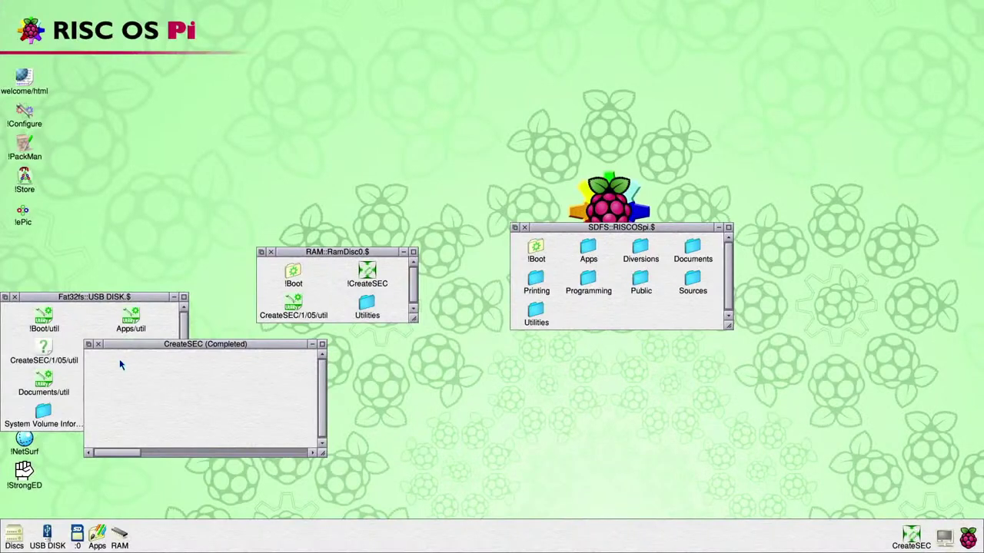
left_click(98, 344)
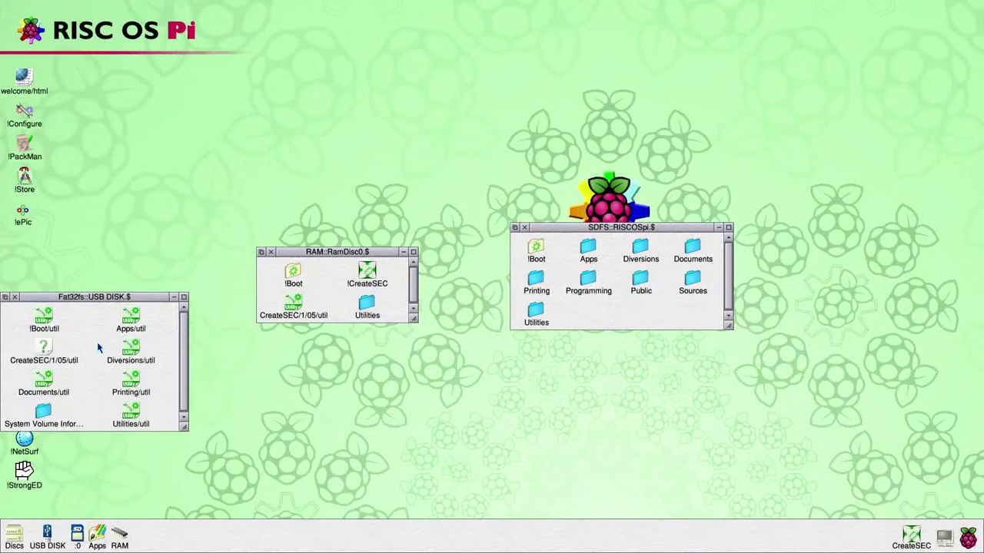
Archive the SD card's Programming directory with CreateSEC as Programming/util and close its task window.
left_click(589, 280)
left_click_drag(589, 281, 911, 535)
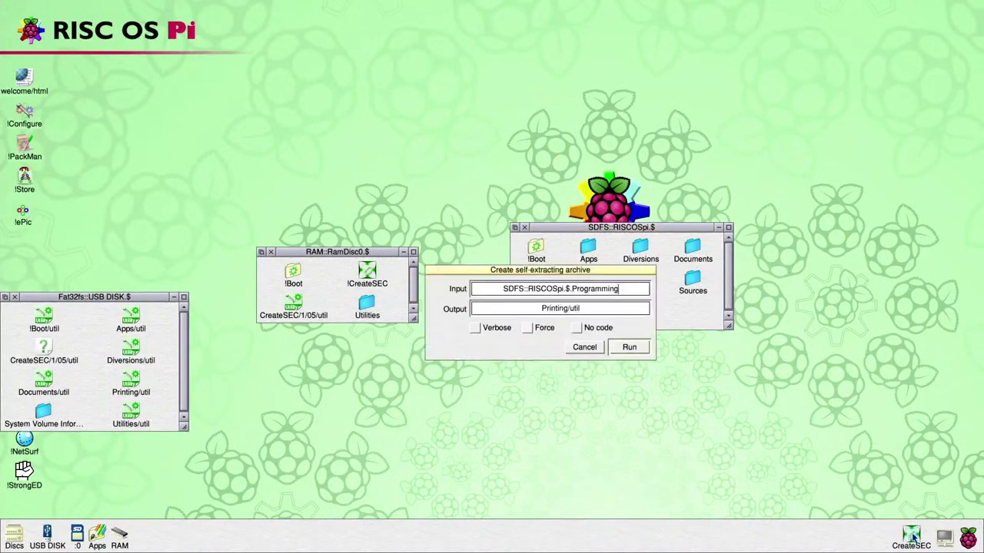
left_click(570, 310)
key("BackSpace")
key("BackSpace")
key("BackSpace")
key("BackSpace")
key("BackSpace")
key("BackSpace")
type("ogramming")
left_click(636, 349)
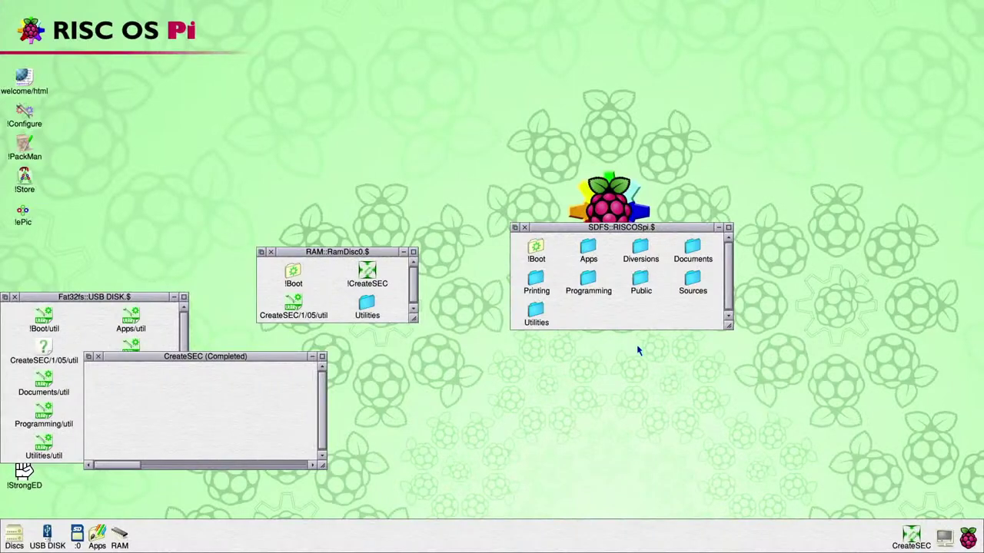
left_click(98, 357)
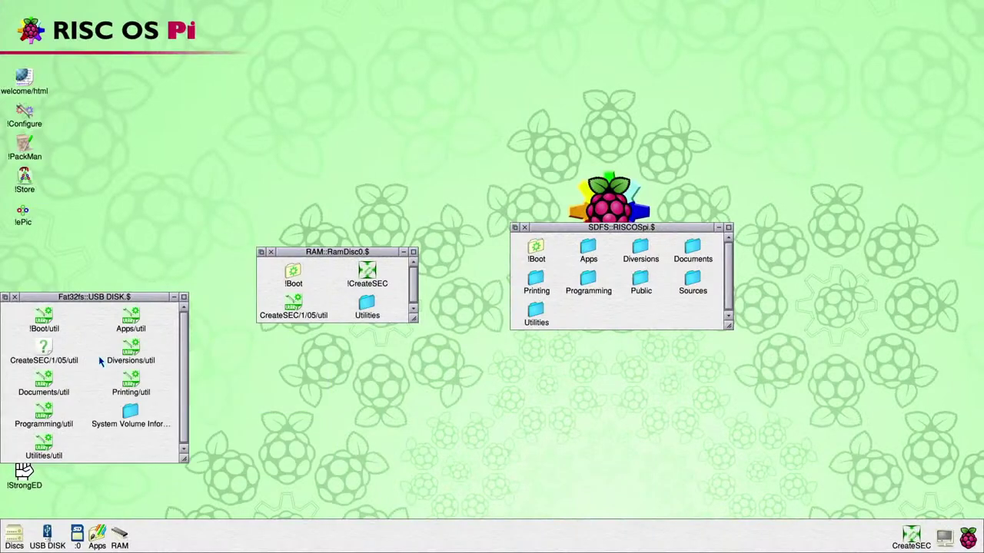
Archive the SD card's Public directory with CreateSEC as Public/util and close its task window.
left_click(645, 285)
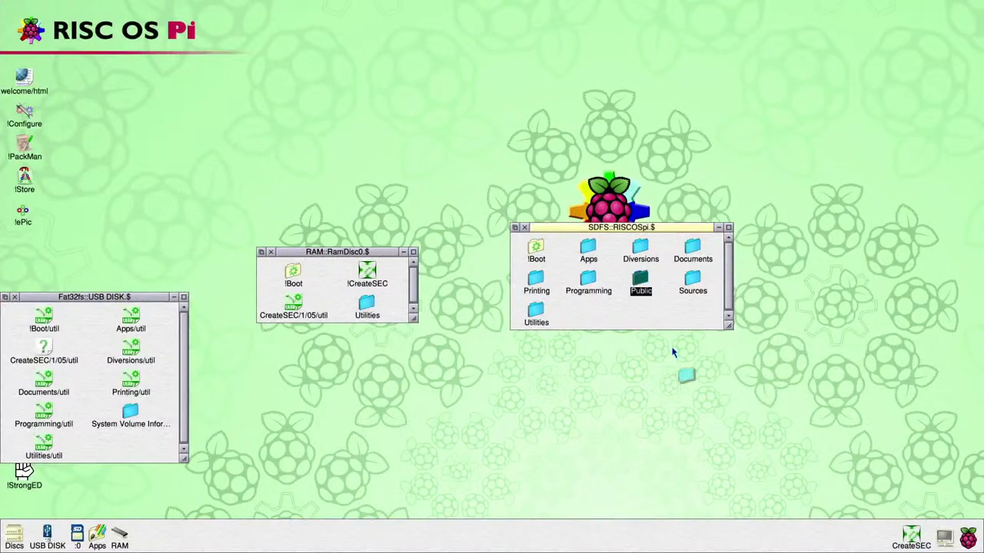
left_click(909, 534)
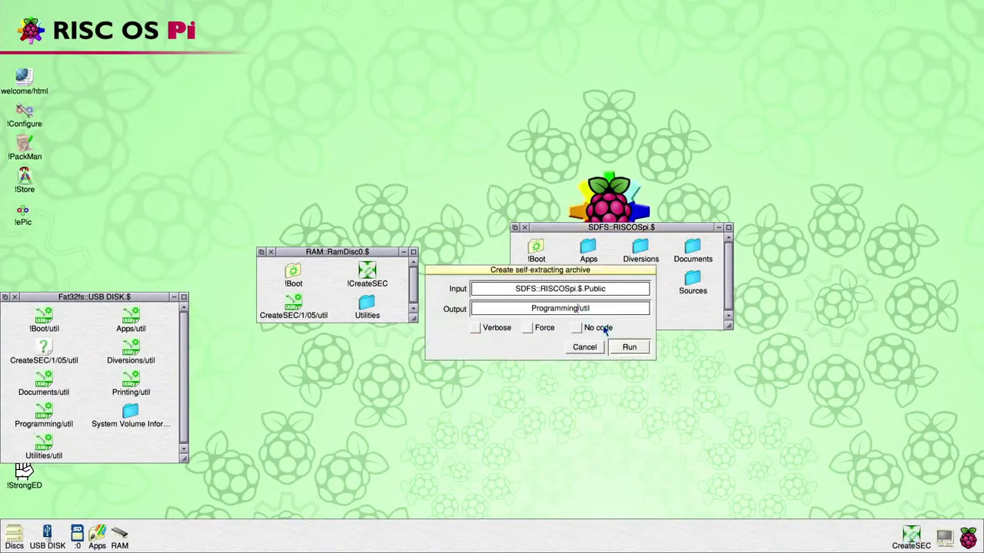
key("BackSpace")
key("BackSpace")
key("BackSpace")
key("BackSpace")
key("BackSpace")
key("BackSpace")
key("BackSpace")
key("BackSpace")
key("BackSpace")
key("BackSpace")
type("ublic")
left_click(627, 348)
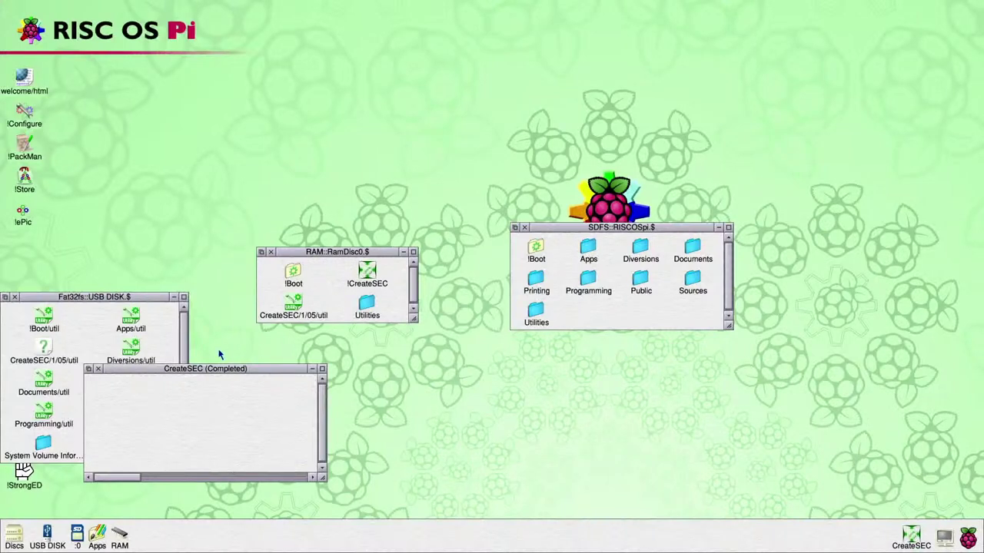
left_click(98, 370)
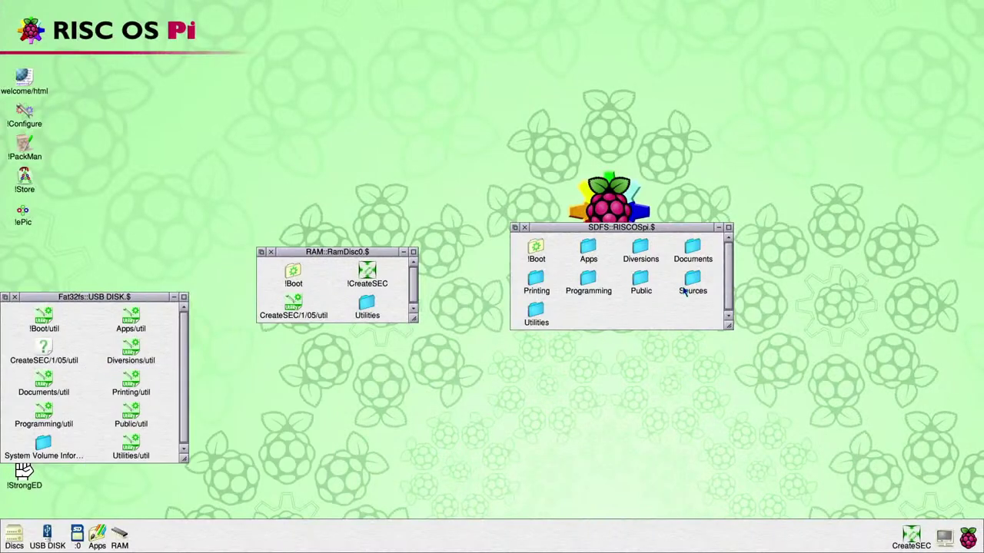
Archive the SD card's Sources directory with CreateSEC as Sources/util and close its task window.
left_click_drag(686, 290, 910, 536)
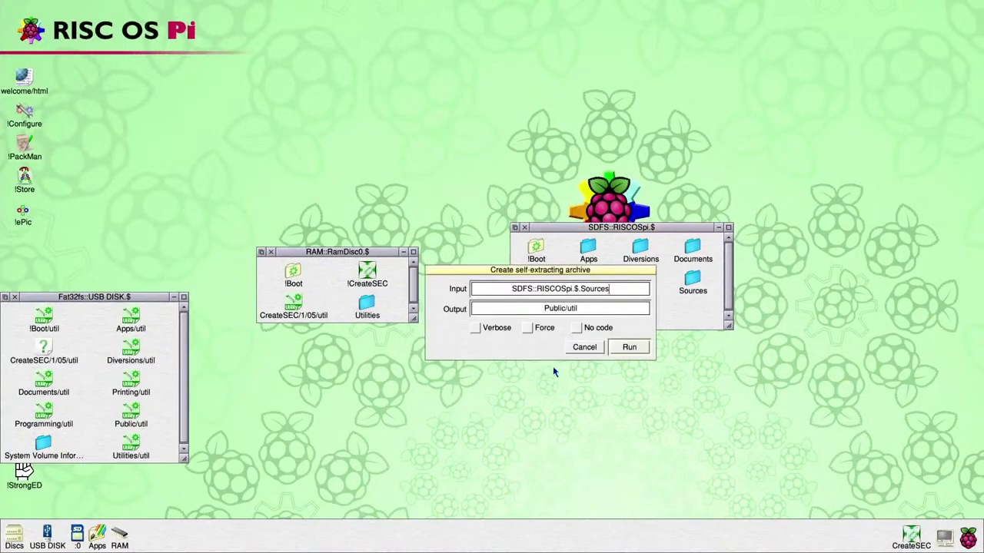
left_click(567, 308)
key("Left")
key("BackSpace")
key("BackSpace")
key("BackSpace")
key("BackSpace")
key("BackSpace")
key("BackSpace")
type("Sources")
left_click(628, 346)
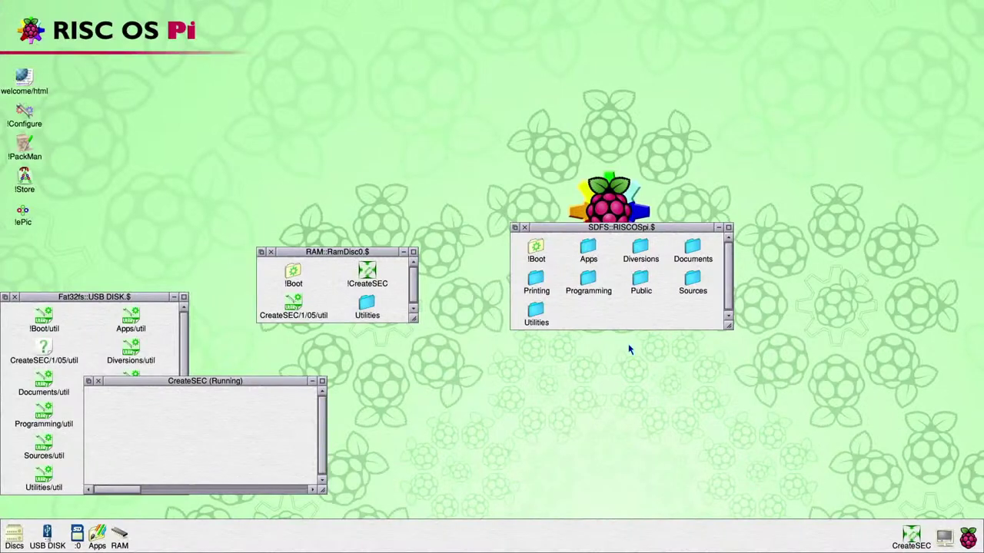
left_click(99, 382)
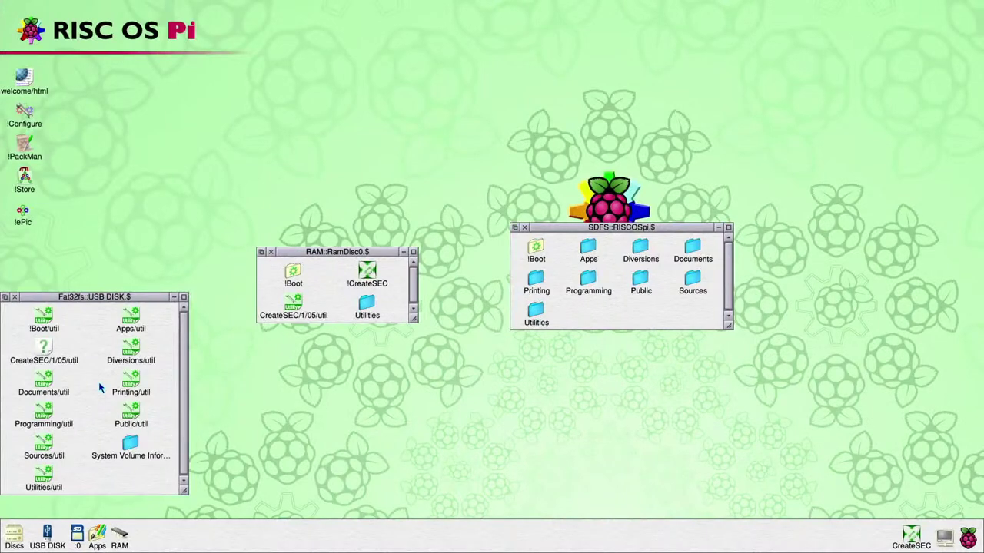
Quit the CreateSEC application.
middle_click(911, 540)
left_click(910, 522)
middle_click(644, 315)
left_click(678, 384)
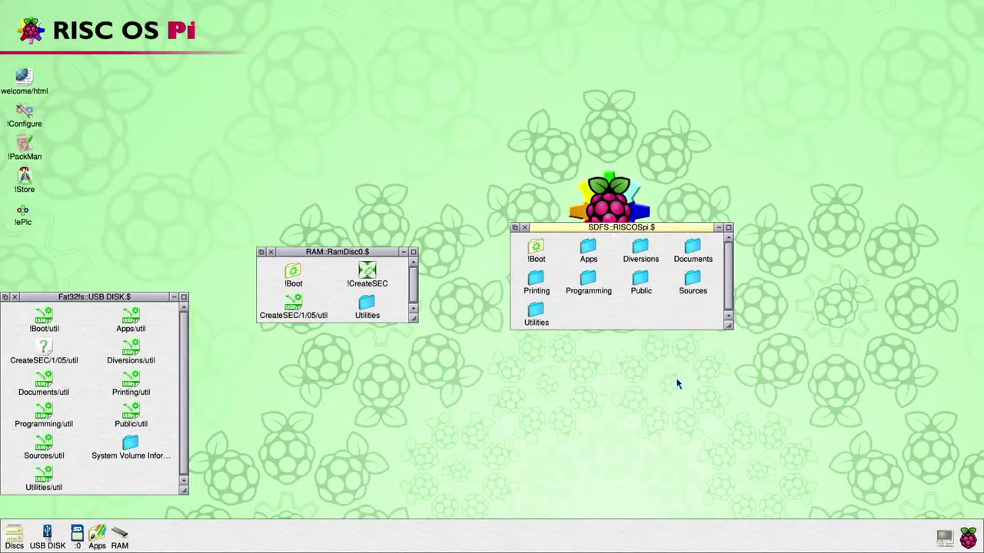
Quit the RAM disc and dismount the USB DISK.
middle_click(122, 534)
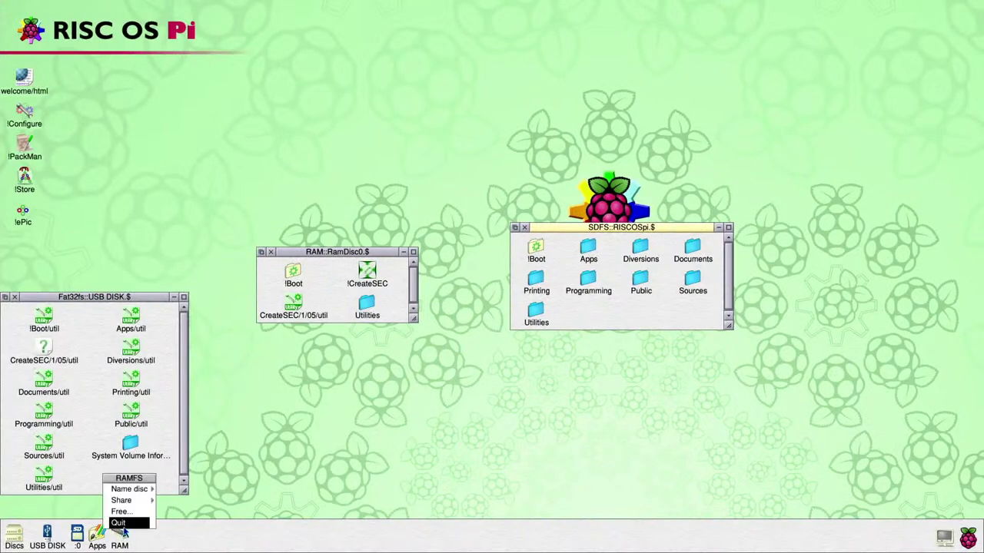
left_click(120, 523)
left_click(550, 322)
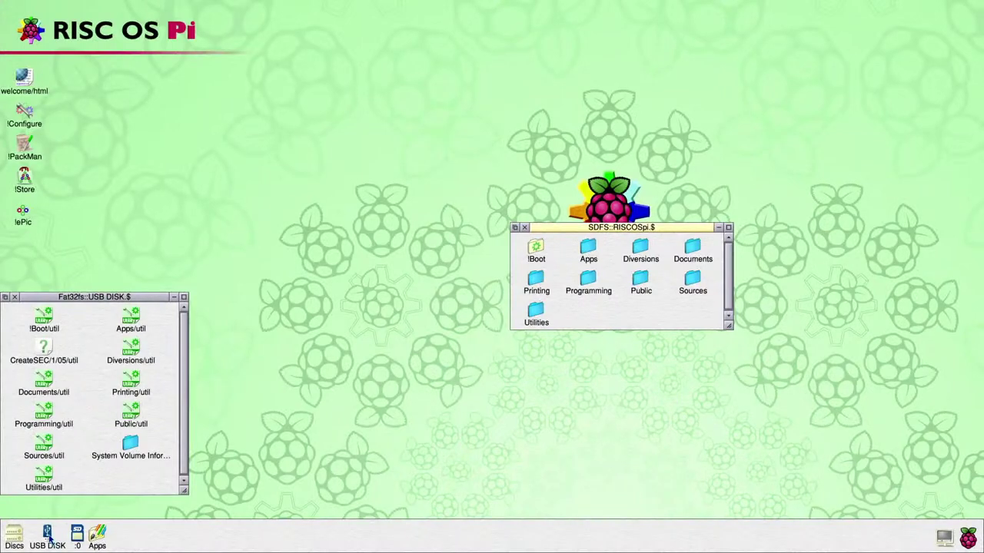
middle_click(48, 535)
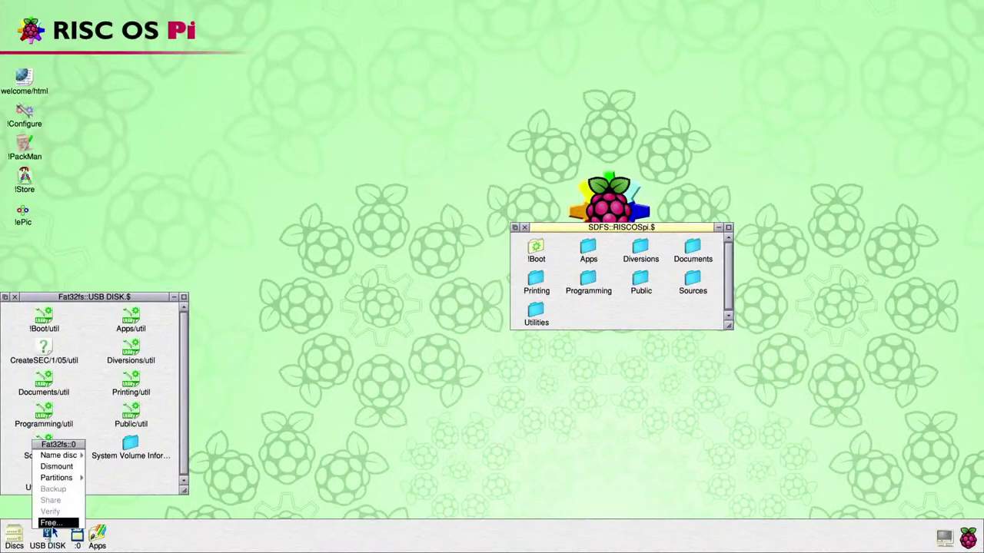
left_click(56, 466)
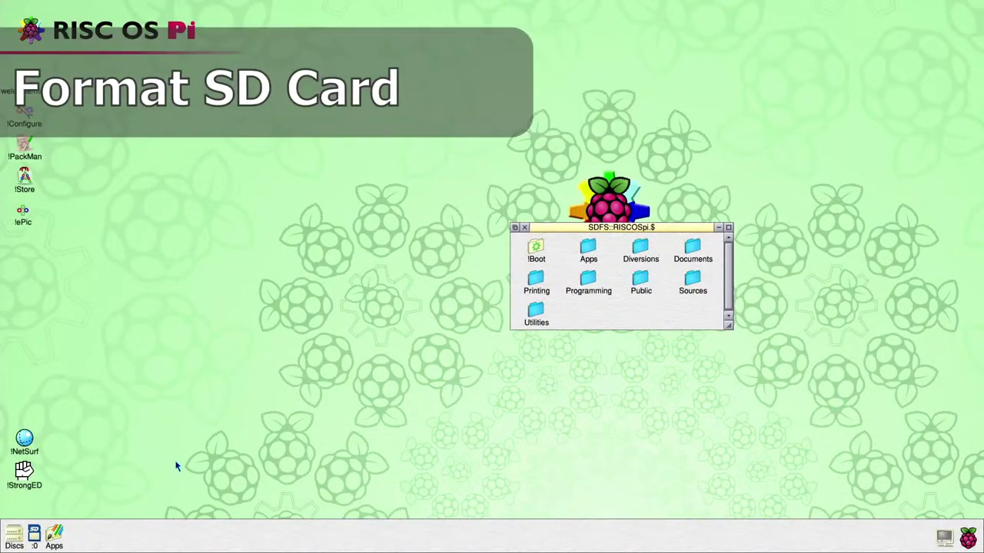
Run !HForm from the SD card's Utilities.Caution directory and choose SDFS (M) drive 0 for formatting.
double_click(536, 314)
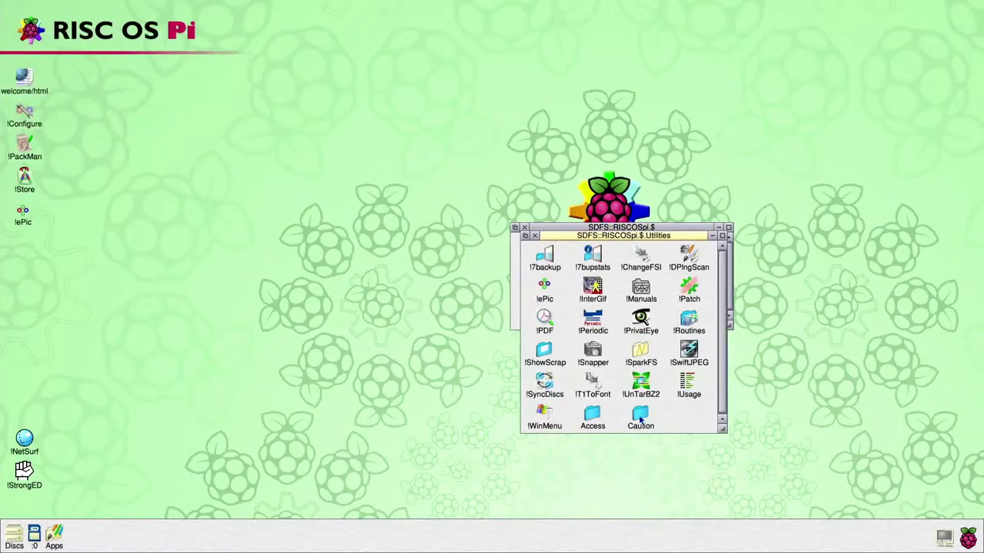
double_click(641, 419)
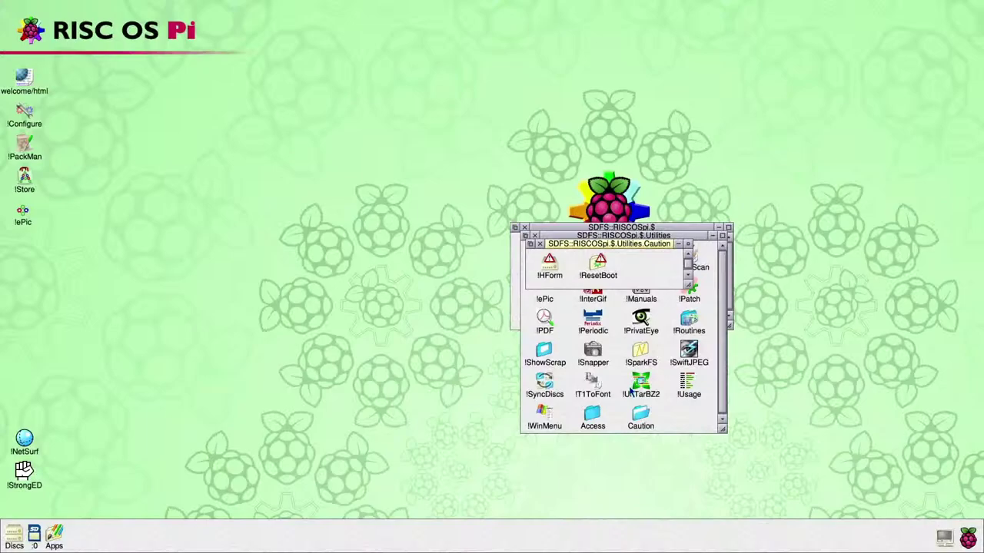
double_click(549, 269)
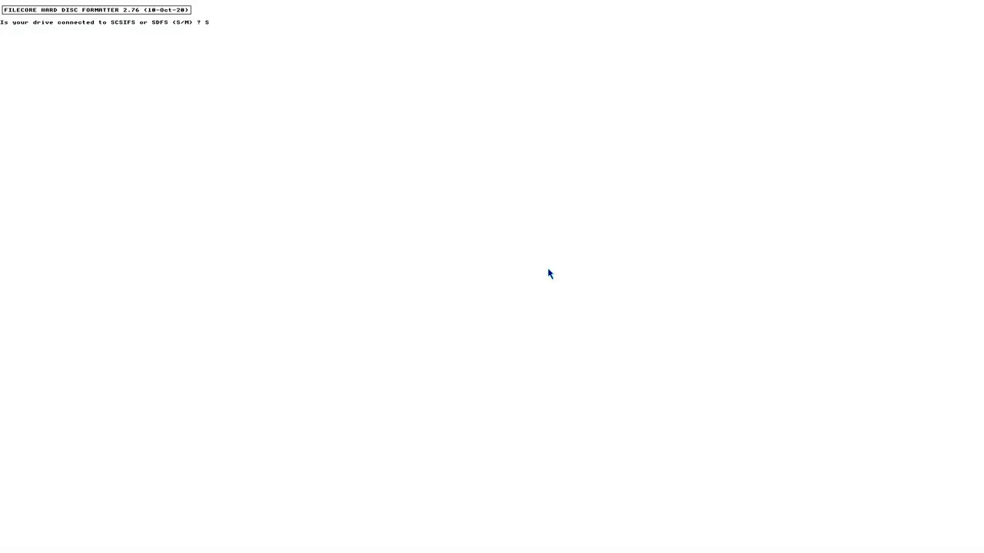
key("Return")
type("0")
key("Return")
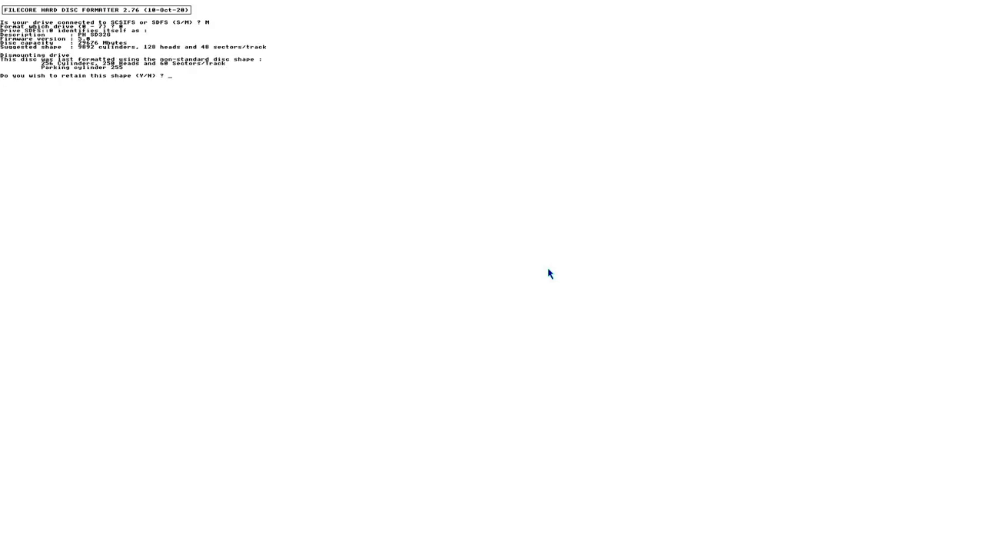
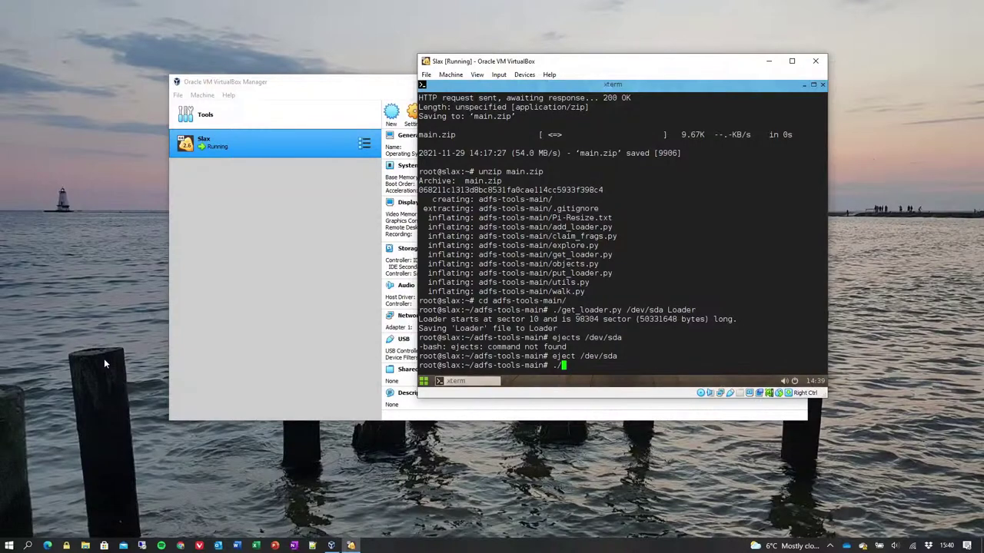
Switch to the Slax virtual machine's terminal, run ./put_loader.py /dev/sda Loader, and close the sda1 file window.
type("put_loader.py /dev/sda Loader")
key("Return")
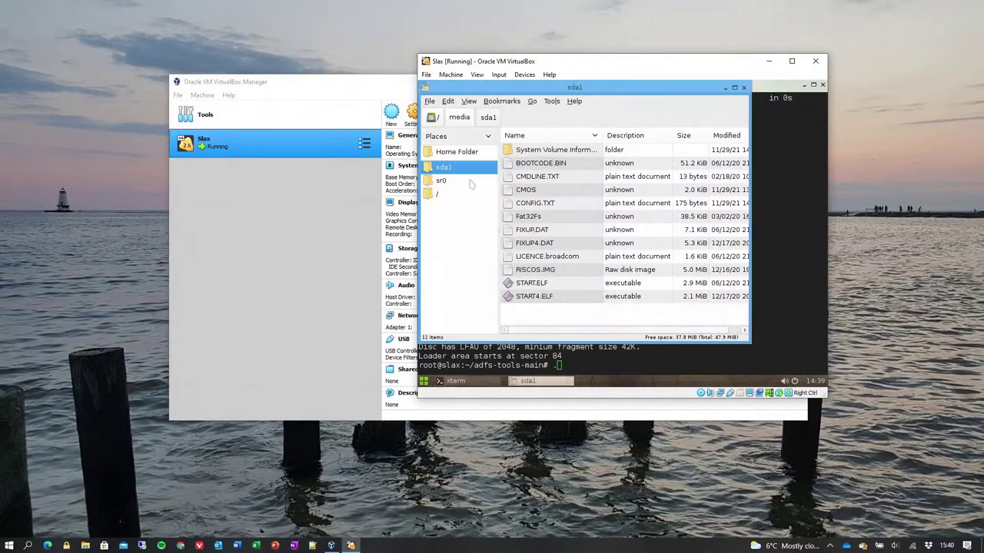
left_click(744, 87)
left_click(744, 87)
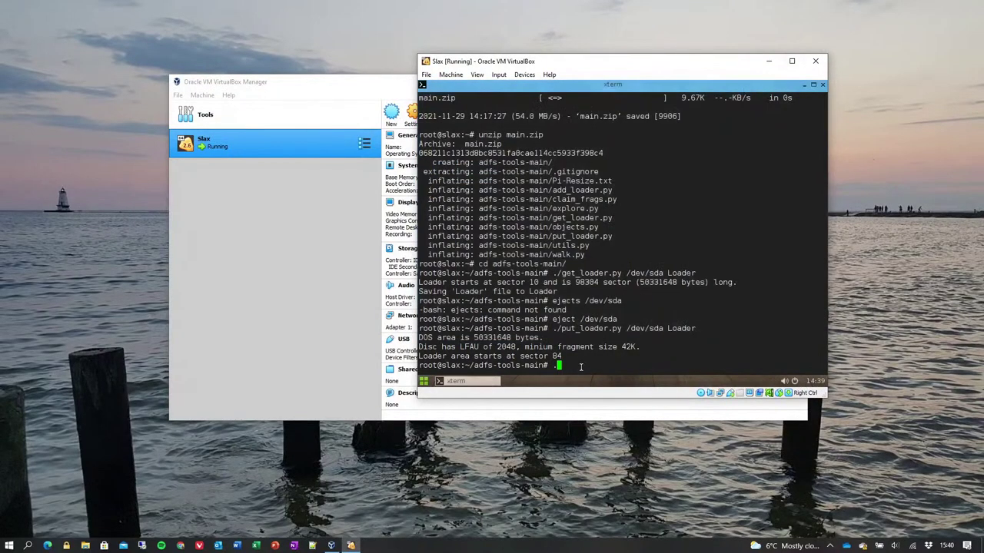
Claim the Loader's map fragments on the SD card by running ./claim_frags.py /dev/sda.
type("/cla")
key("Tab")
type("/dev/")
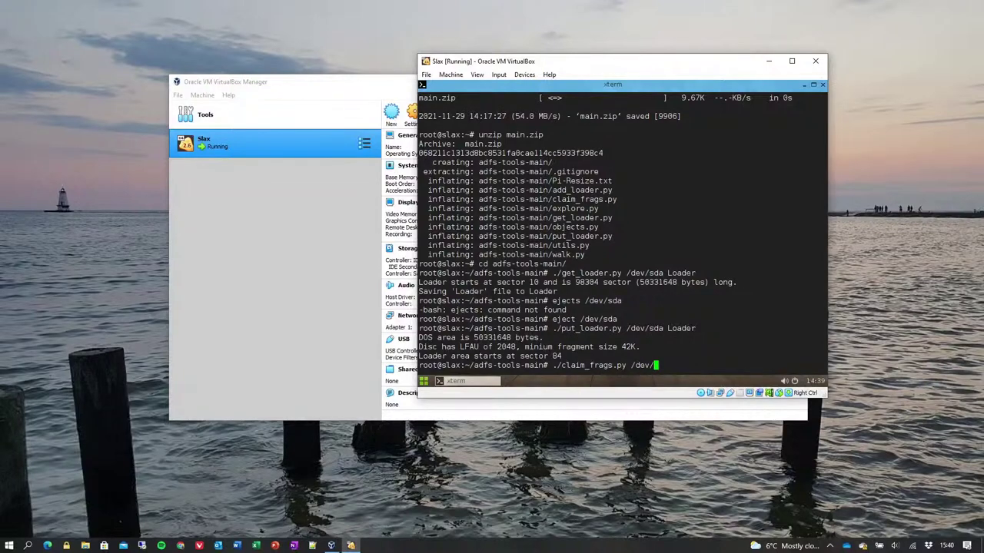
type("saa")
key("Return")
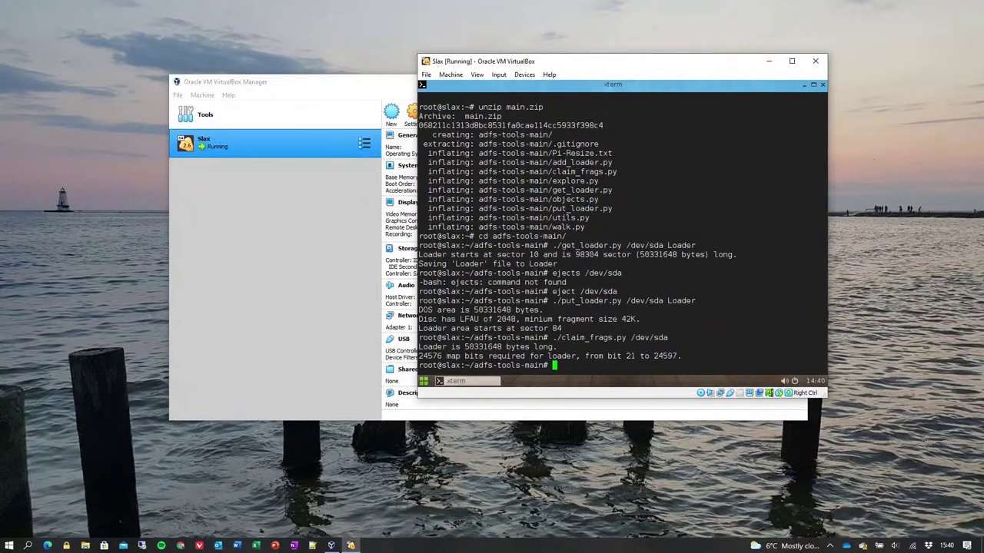
Add the Loader directory entry with ./add_loader.py /dev/sda and eject the card with eject /dev/sda.
type("./add_loader.py /dev/sda")
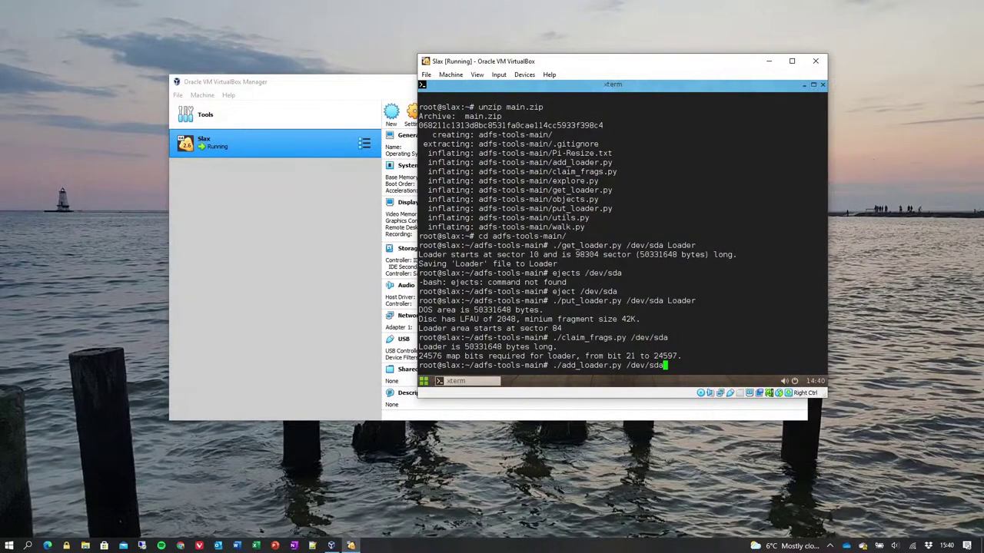
key("Return")
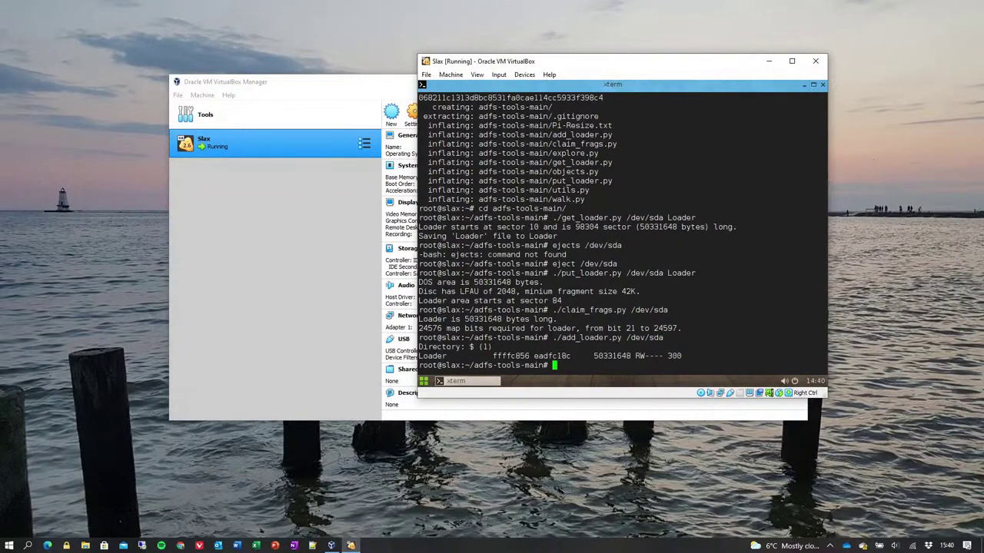
type("eject")
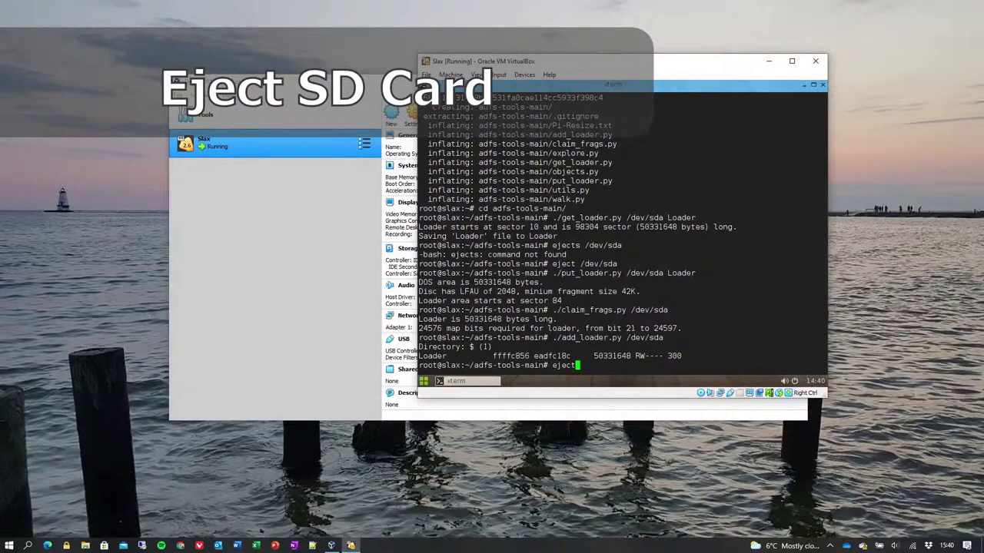
type(" /dev/")
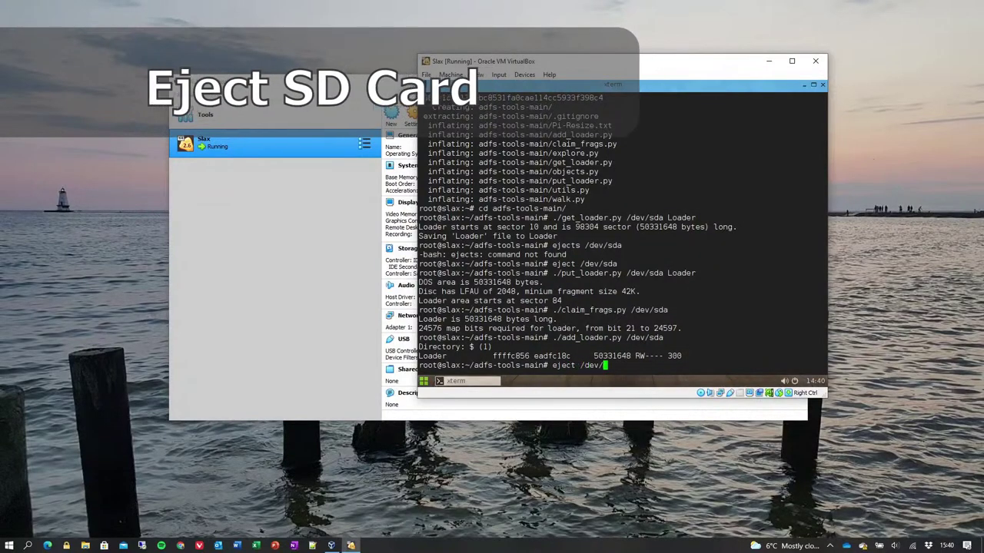
type("sda")
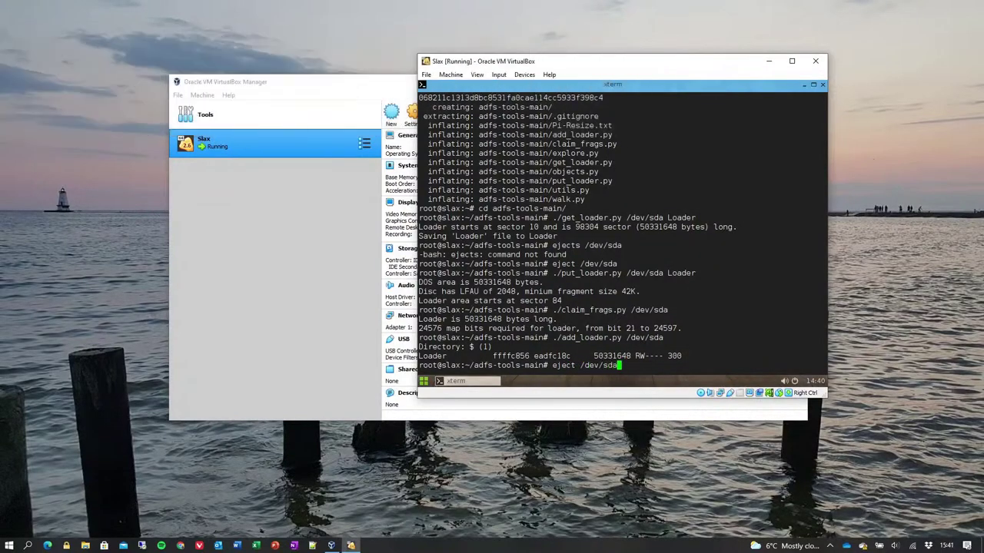
key("Return")
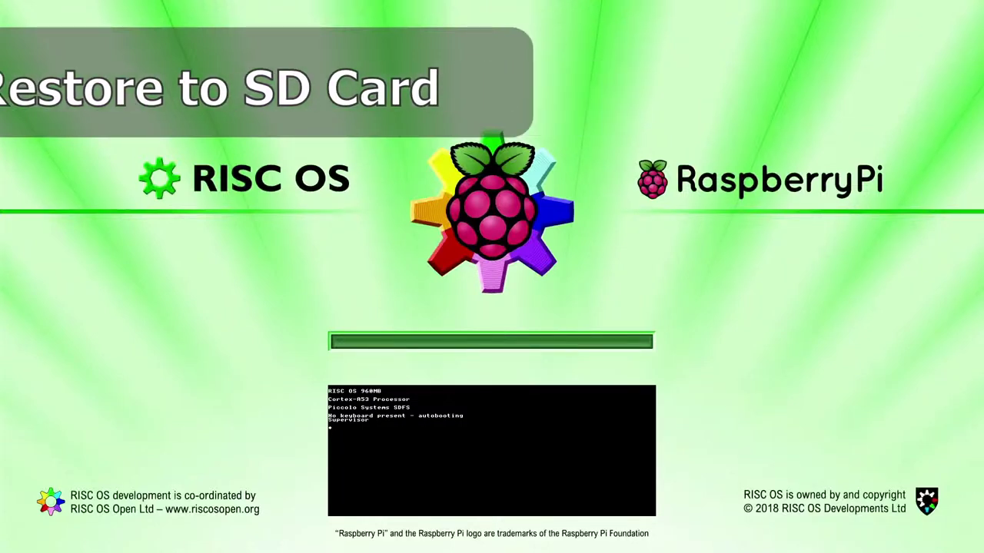
Switch to the Raspberry Pi, start the RISC OS desktop from the Supervisor prompt, and cancel the startup error.
type("des")
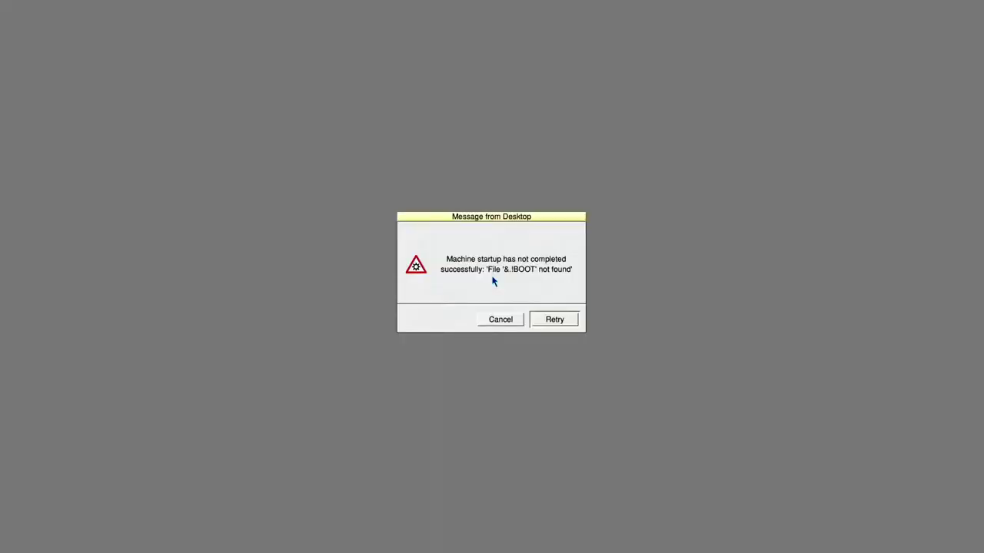
left_click(506, 319)
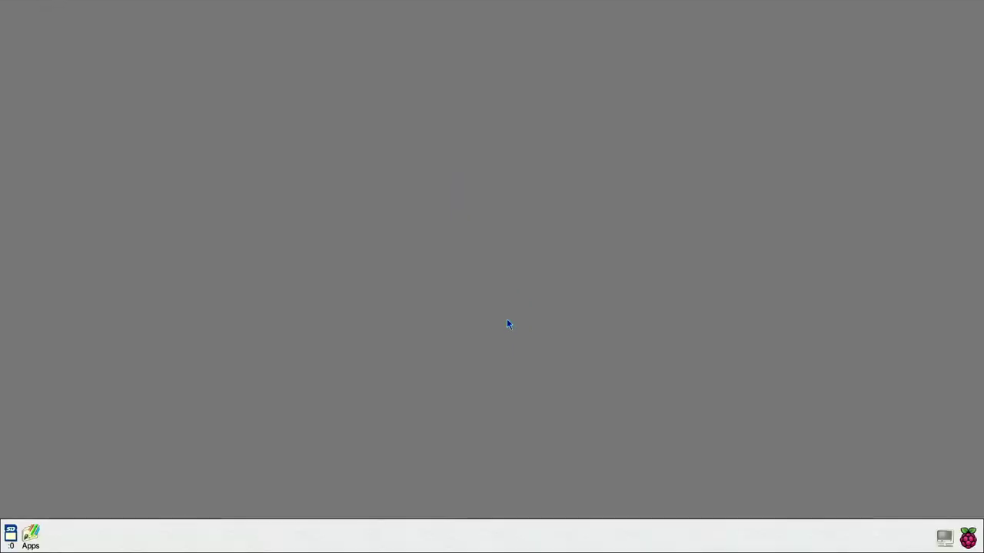
Load the Fat32Fs module from the SD card's Loader and close both directory windows.
left_click(10, 533)
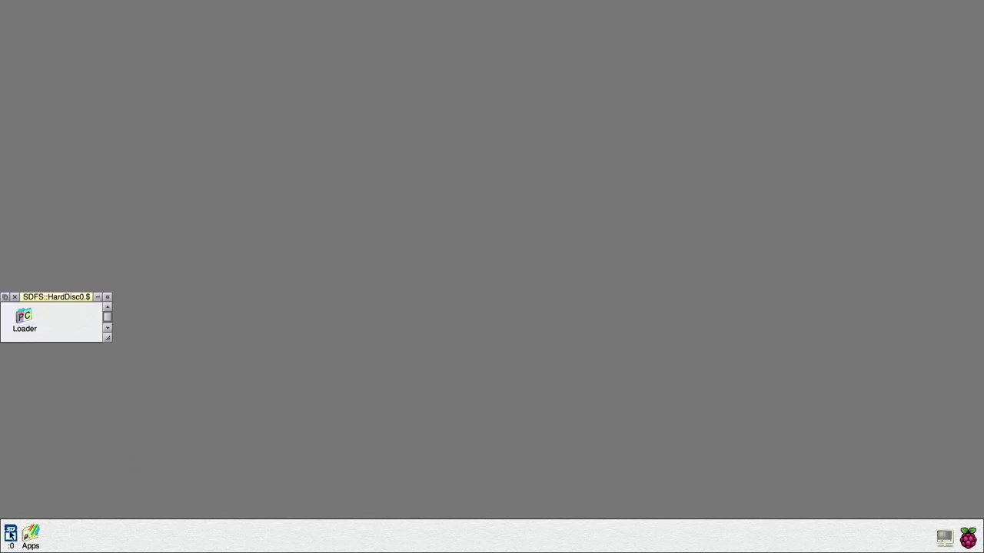
double_click(26, 317)
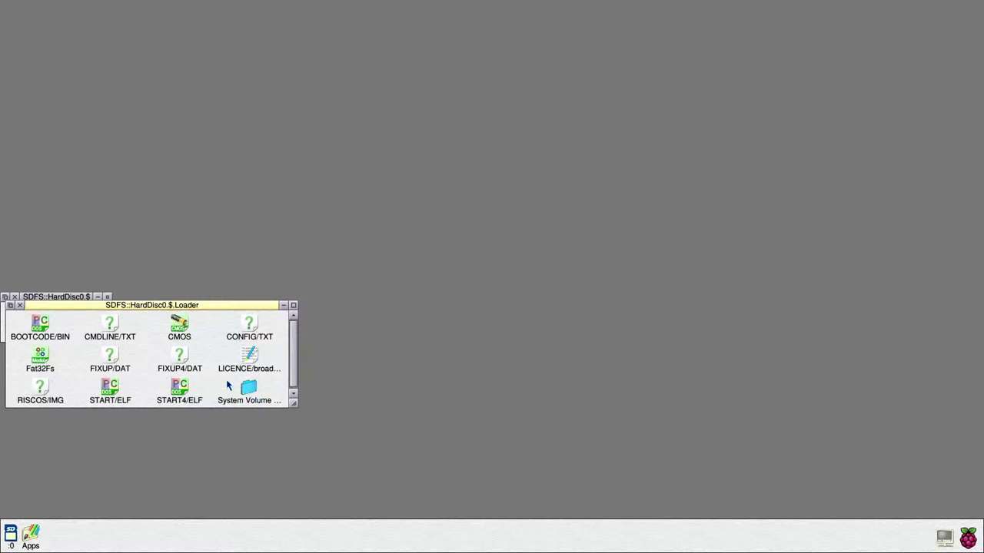
double_click(43, 364)
left_click(20, 305)
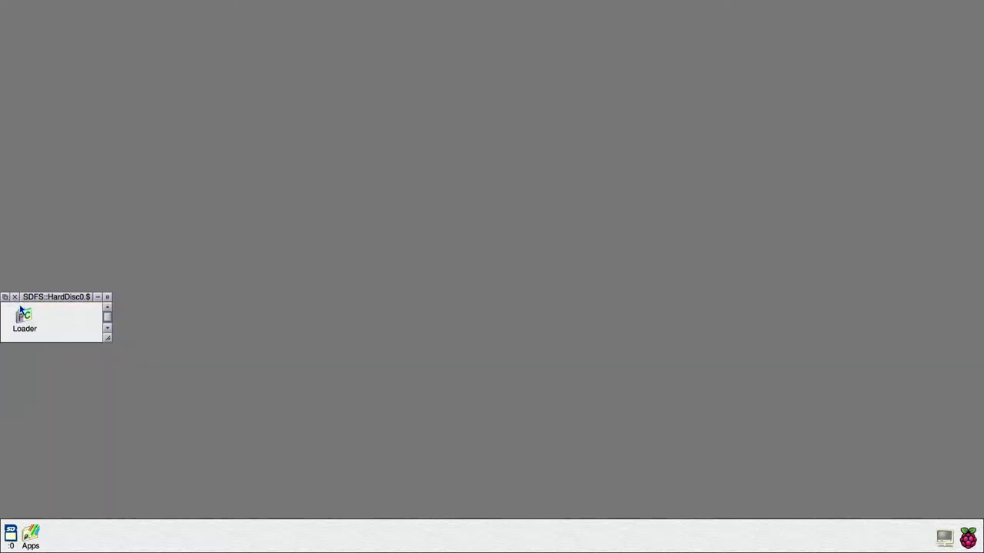
left_click(15, 297)
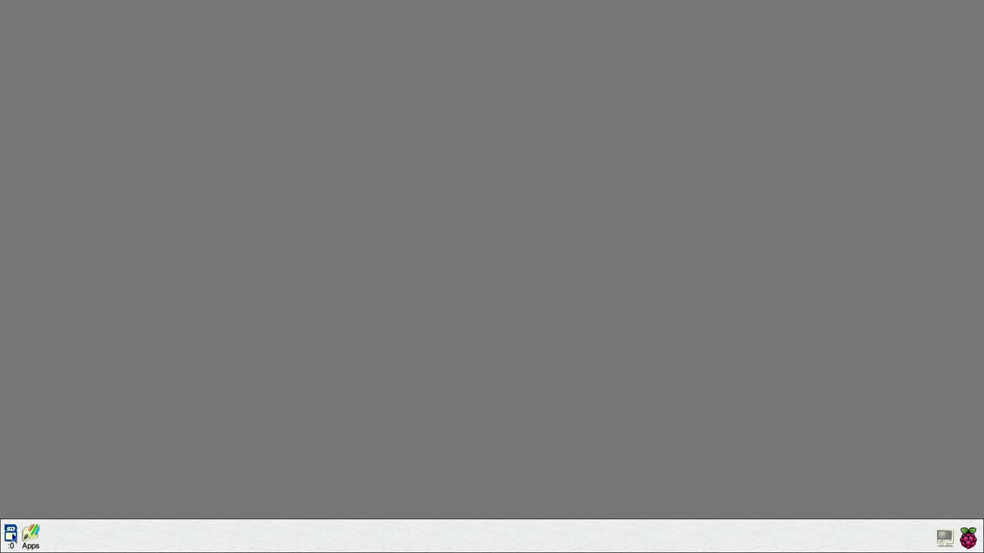
Name the SD card disc RISCOSpi.
middle_click(10, 542)
mouse_move(49, 455)
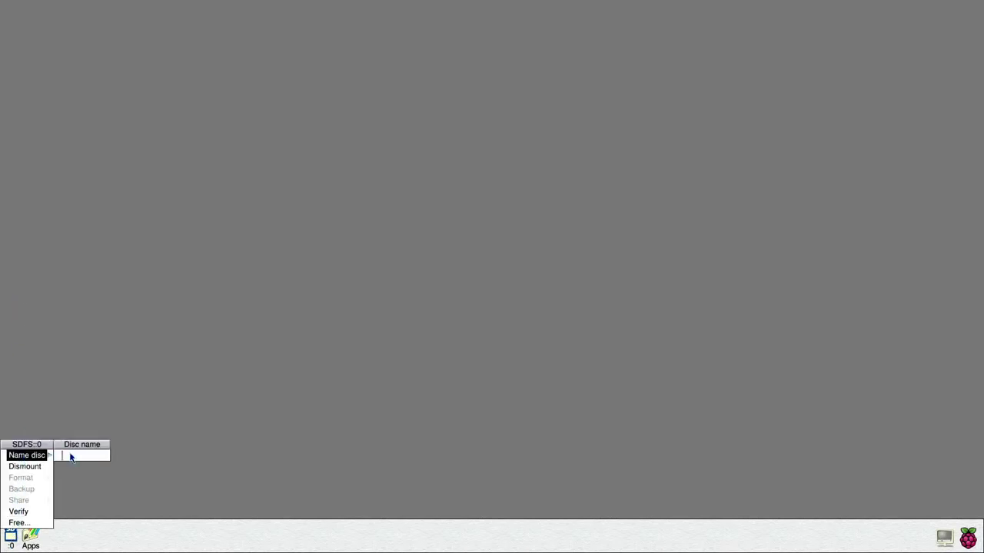
type("RISCOSpi")
key("Return")
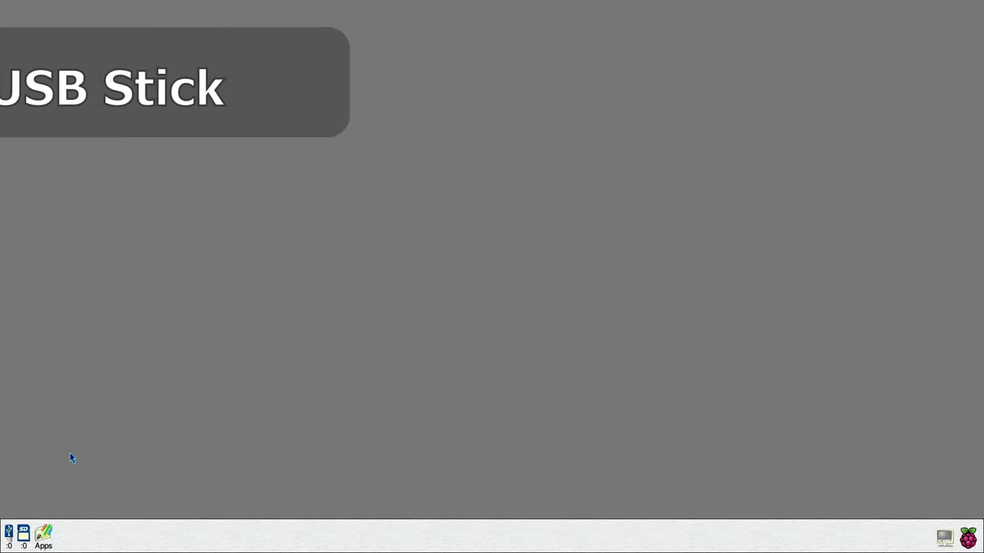
Open the USB disk and SD card directories and move the SD card's window clear above the USB disk's window.
left_click(9, 533)
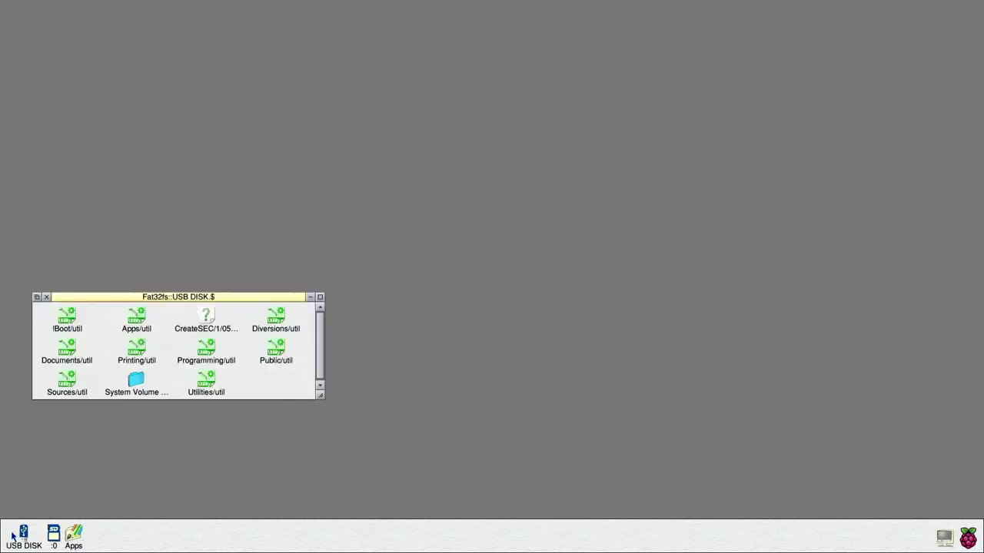
left_click(55, 538)
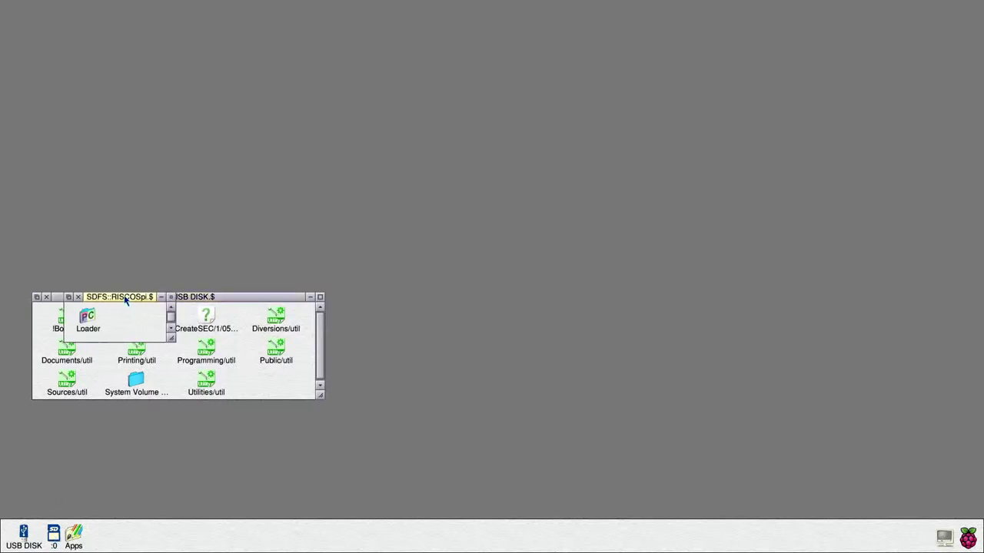
left_click_drag(126, 300, 214, 166)
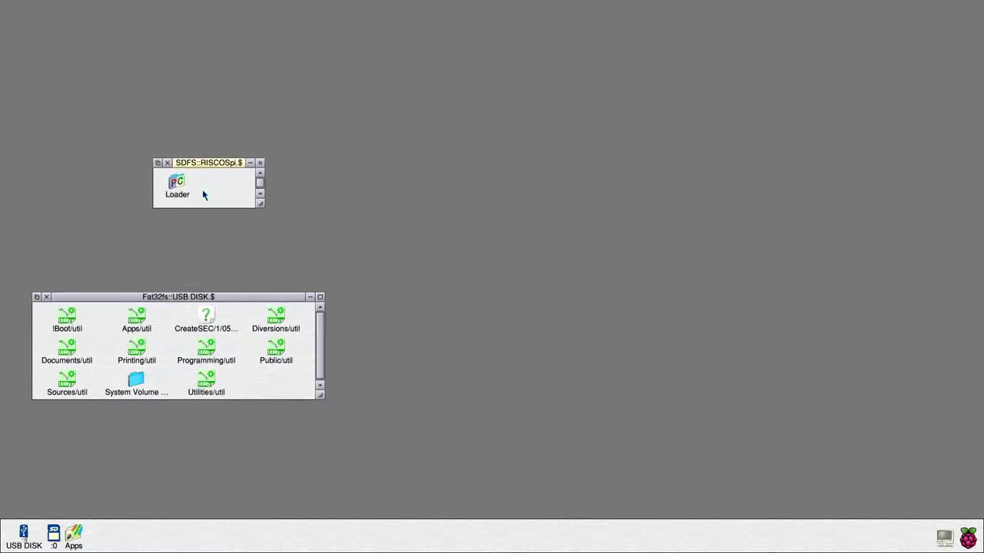
Copy the nine util archives from the USB disk to the SD card's root directory and widen the SD card's window.
left_click(69, 323)
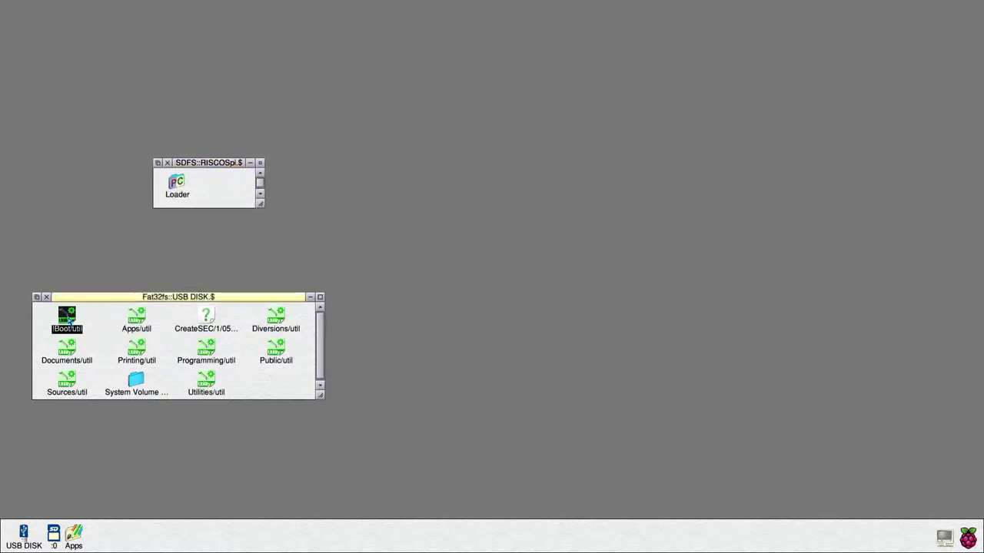
right_click(135, 320)
right_click(278, 316)
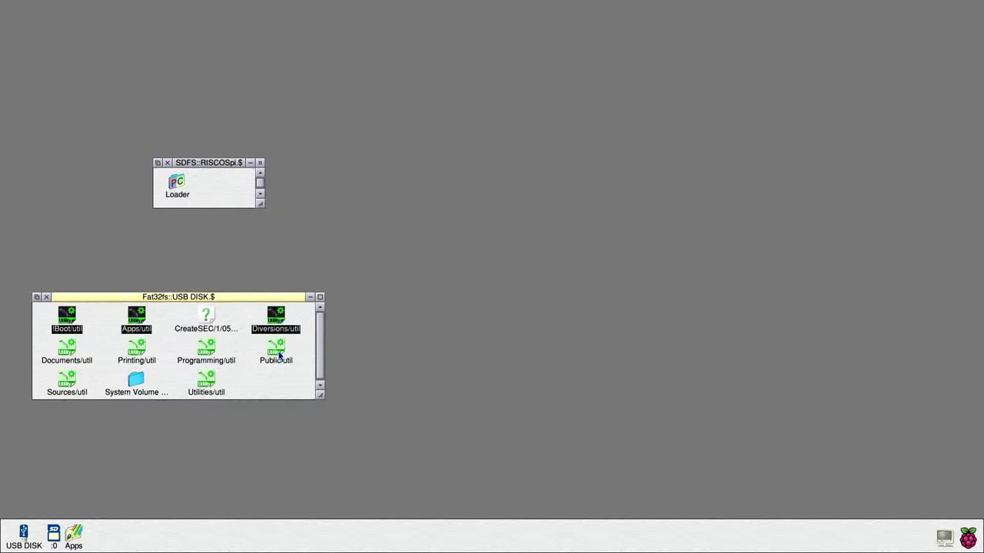
right_click(280, 356)
right_click(215, 353)
right_click(145, 352)
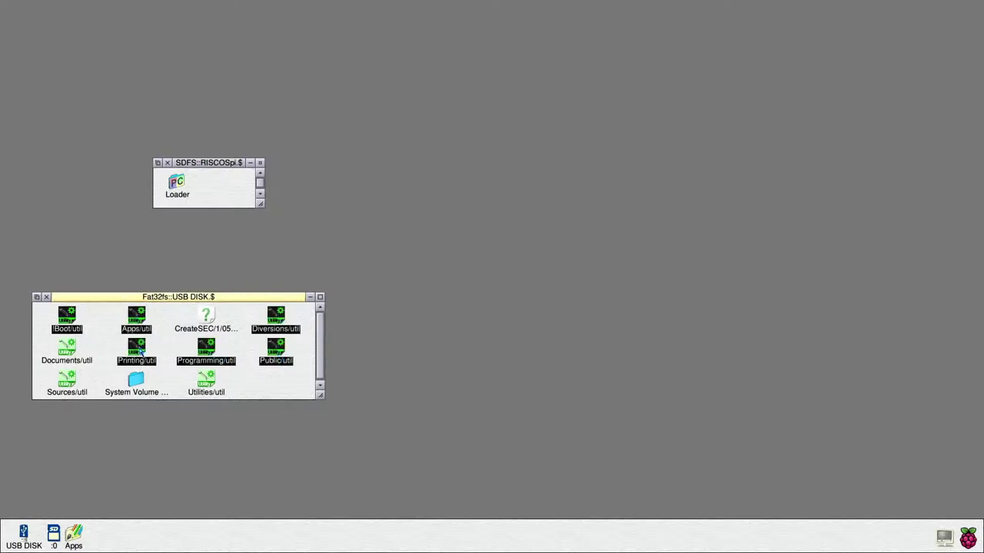
right_click(74, 352)
right_click(74, 389)
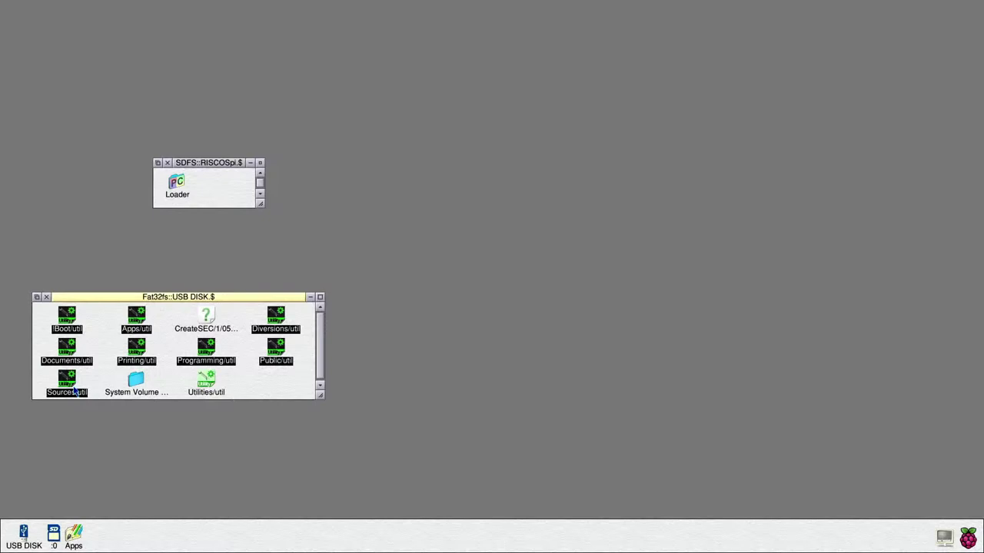
right_click(209, 384)
left_click_drag(66, 318, 221, 193)
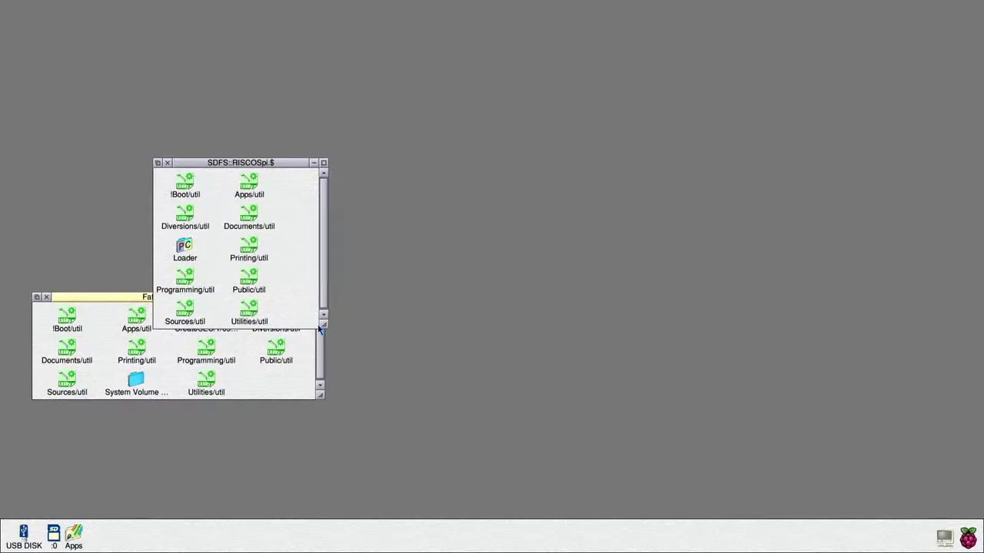
left_click_drag(327, 327, 424, 263)
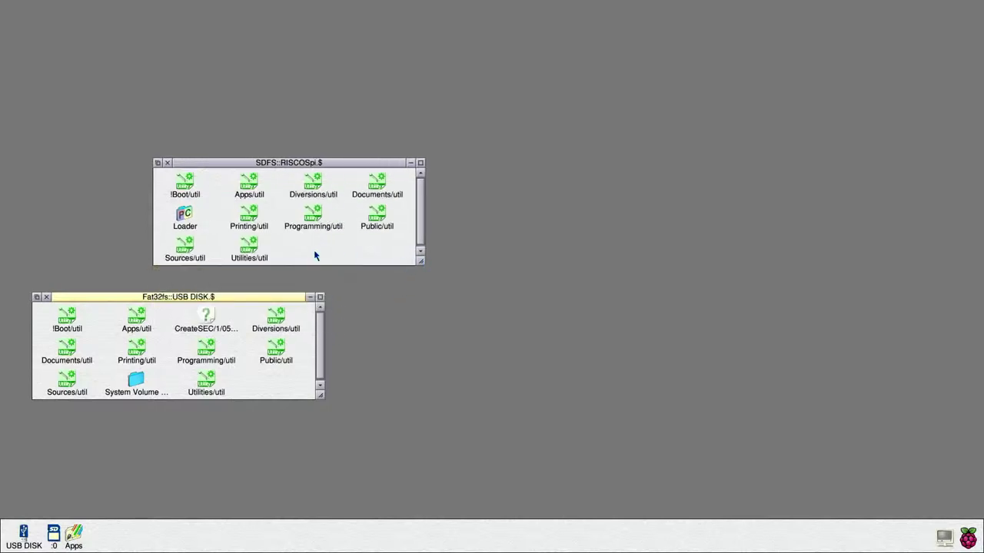
Expand the !Boot/util archive on the SD card, dismissing the boot error, and dismount the USB disk.
left_click(191, 184)
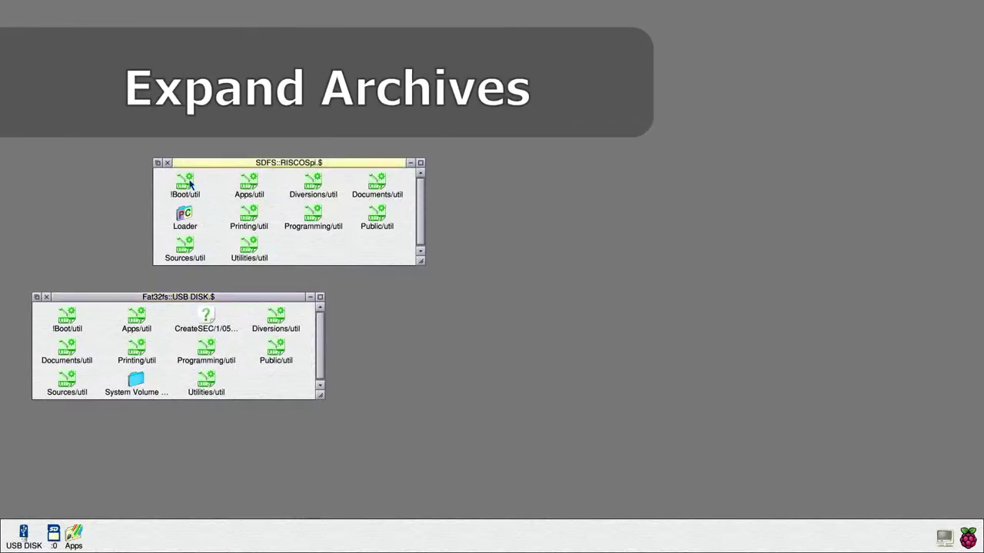
double_click(190, 184)
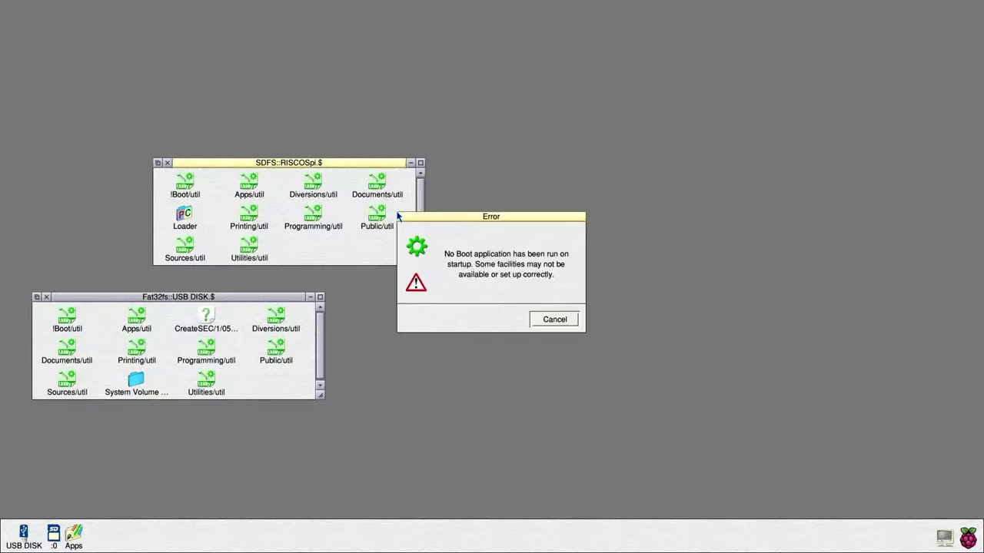
left_click(569, 325)
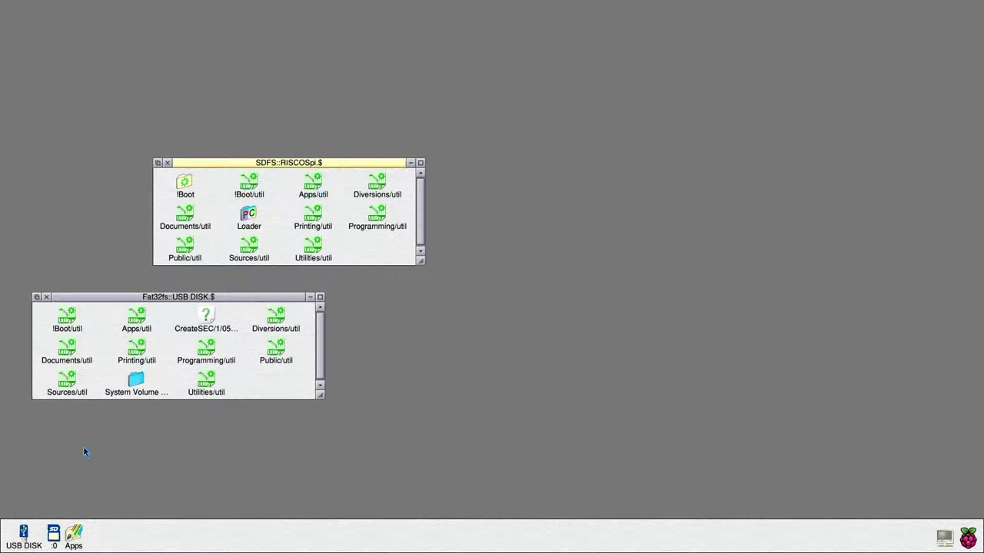
middle_click(25, 534)
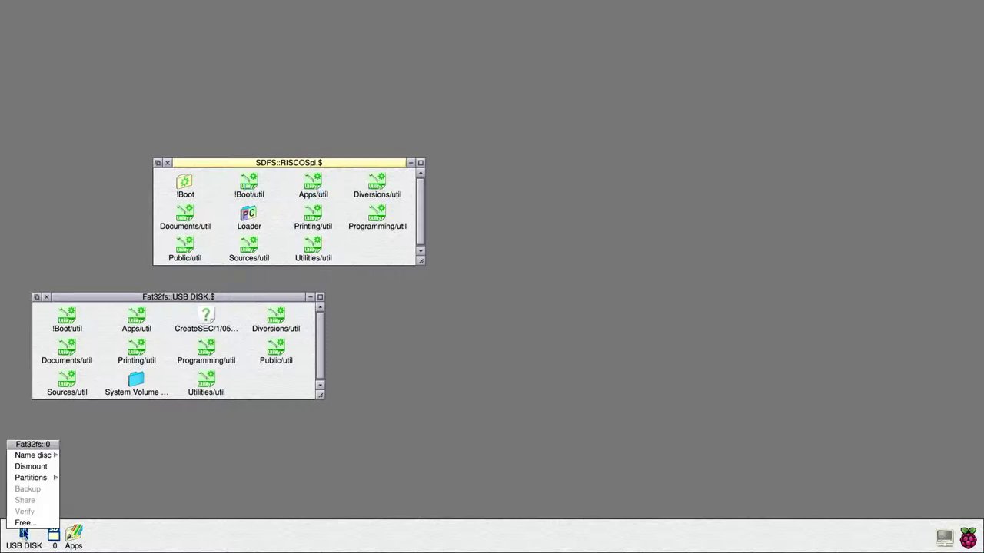
left_click(28, 466)
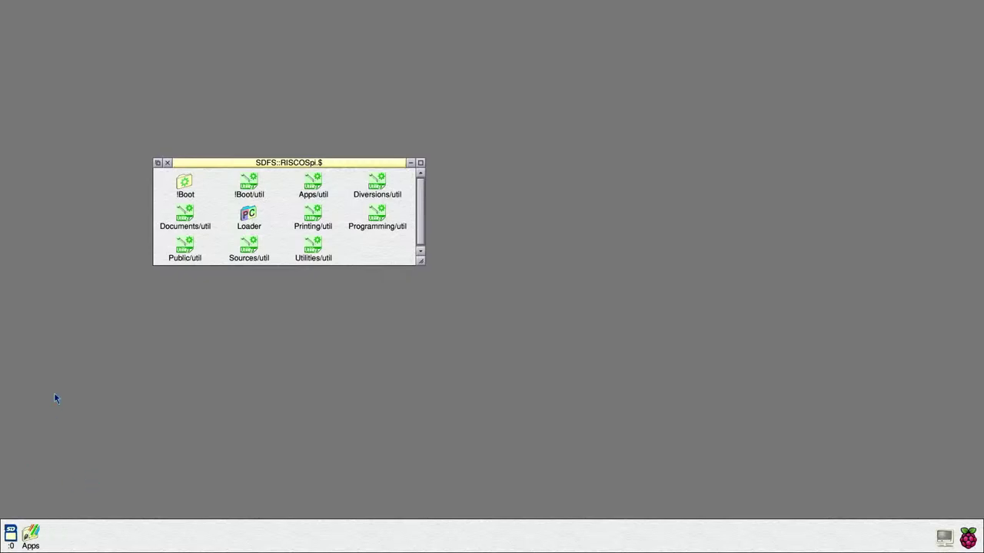
Expand the Apps, Diversions, Documents, Printing, Programming, Public, Sources and Utilities archives on the SD card.
double_click(309, 177)
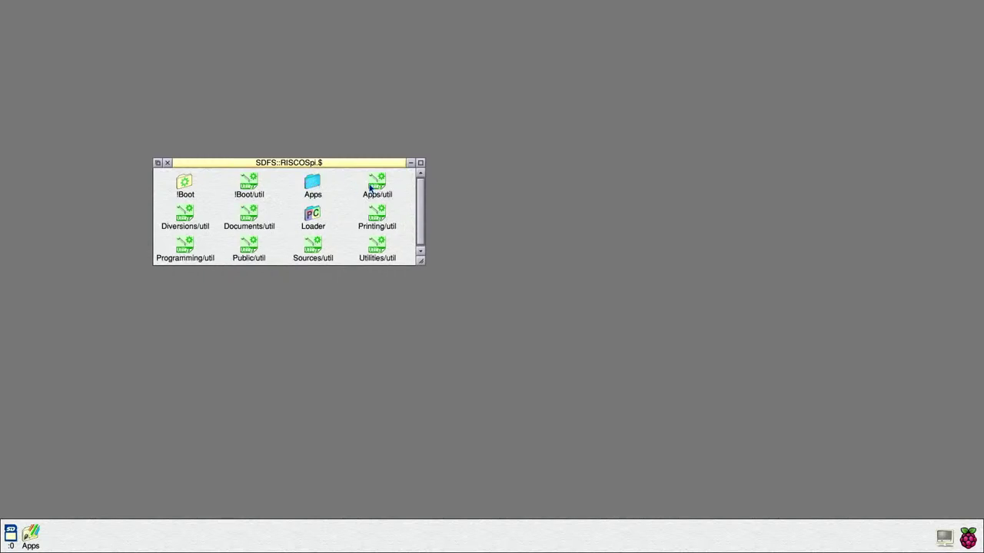
double_click(183, 218)
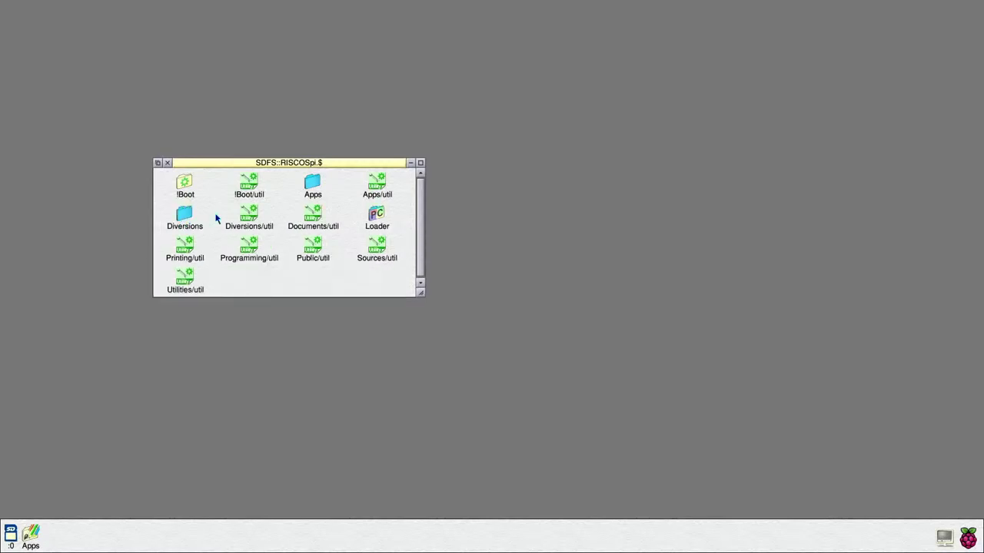
double_click(312, 216)
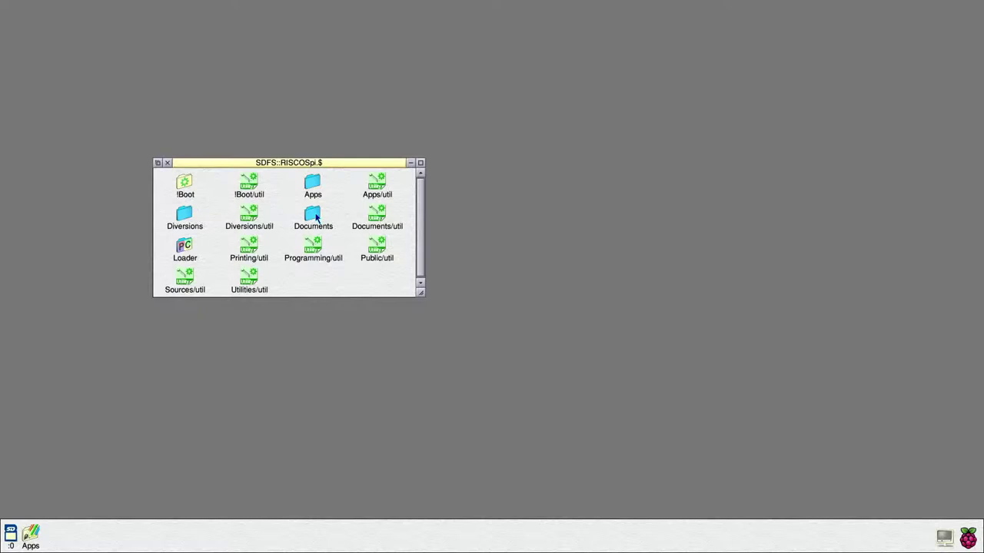
double_click(248, 252)
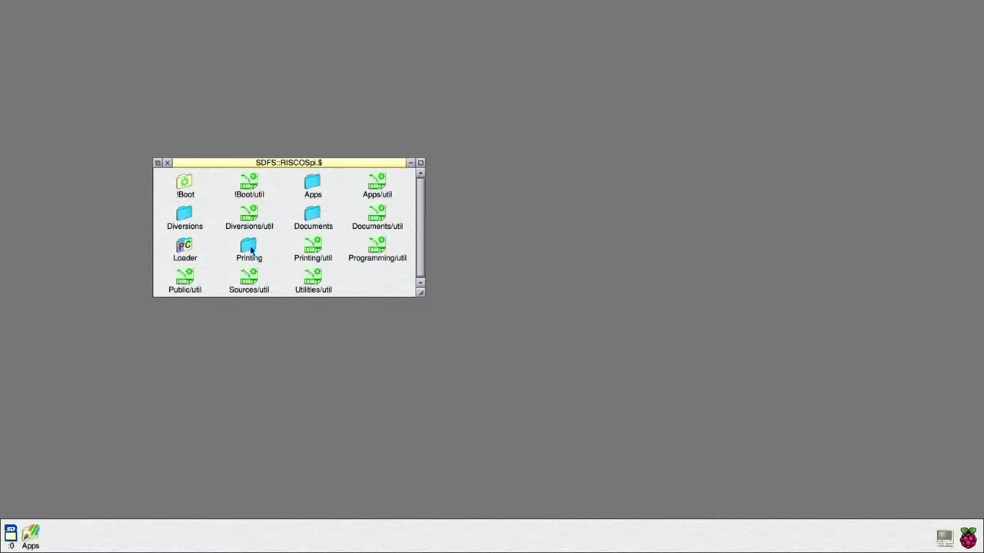
double_click(376, 248)
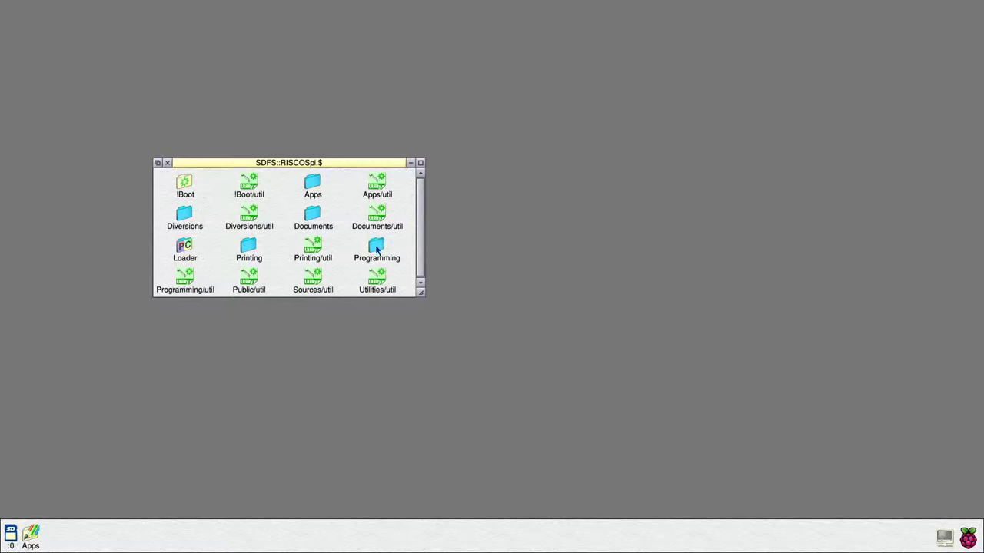
double_click(249, 281)
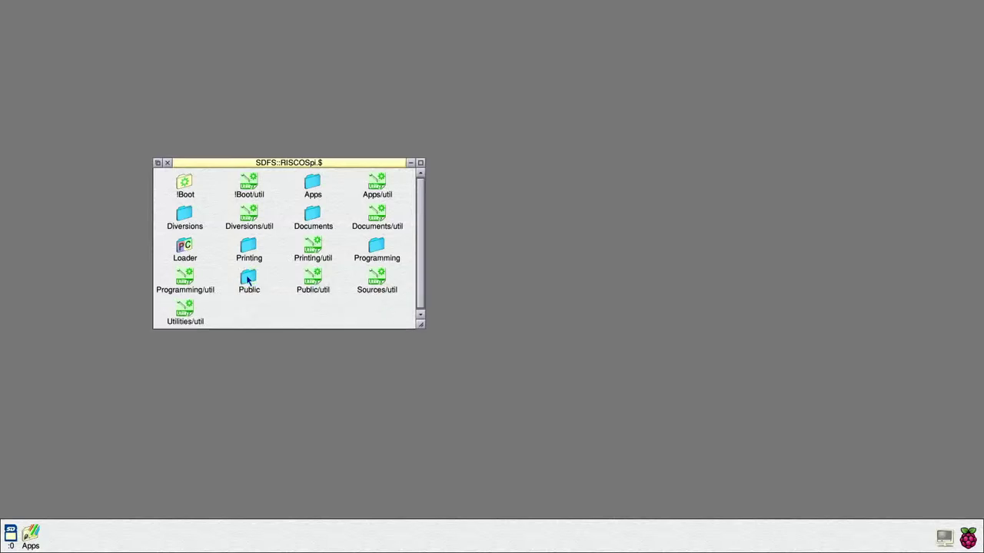
double_click(378, 282)
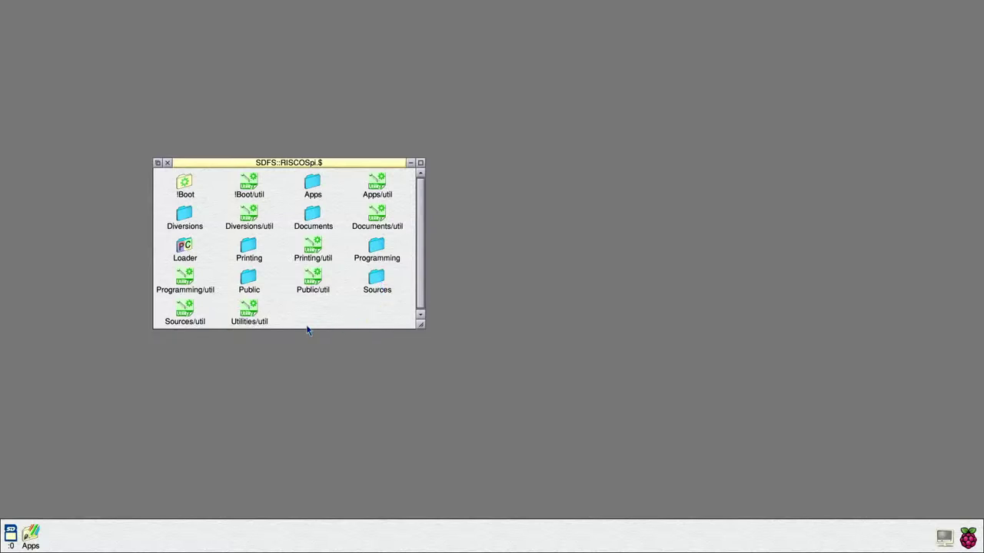
double_click(249, 312)
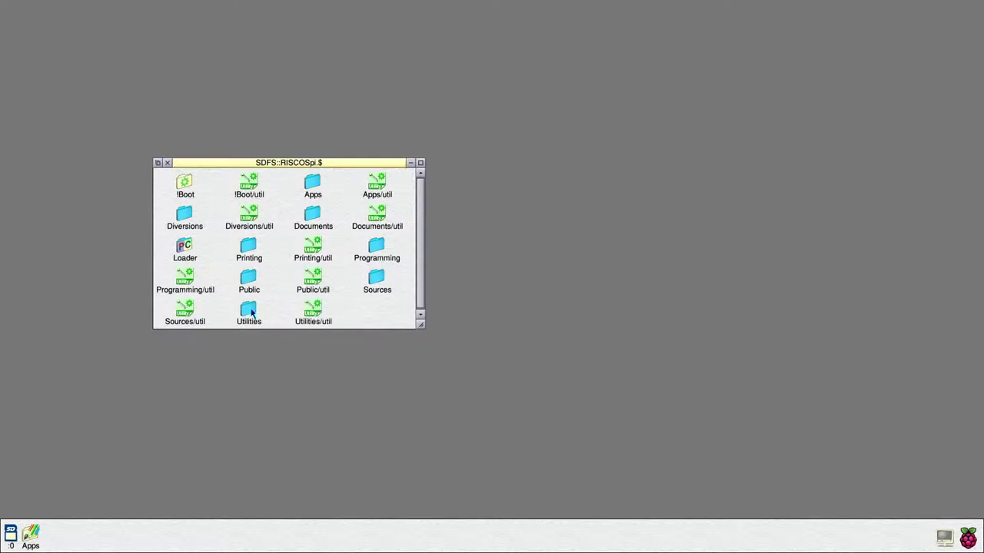
Delete all nine util archives from the SD card's root directory, keeping the expanded directories, !Boot and Loader.
left_click(249, 182)
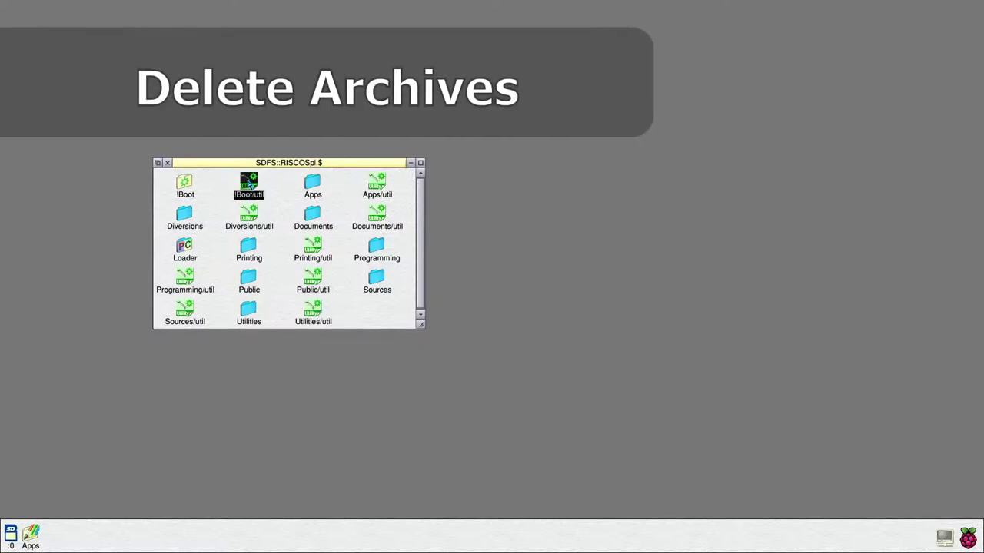
right_click(376, 184)
right_click(377, 217)
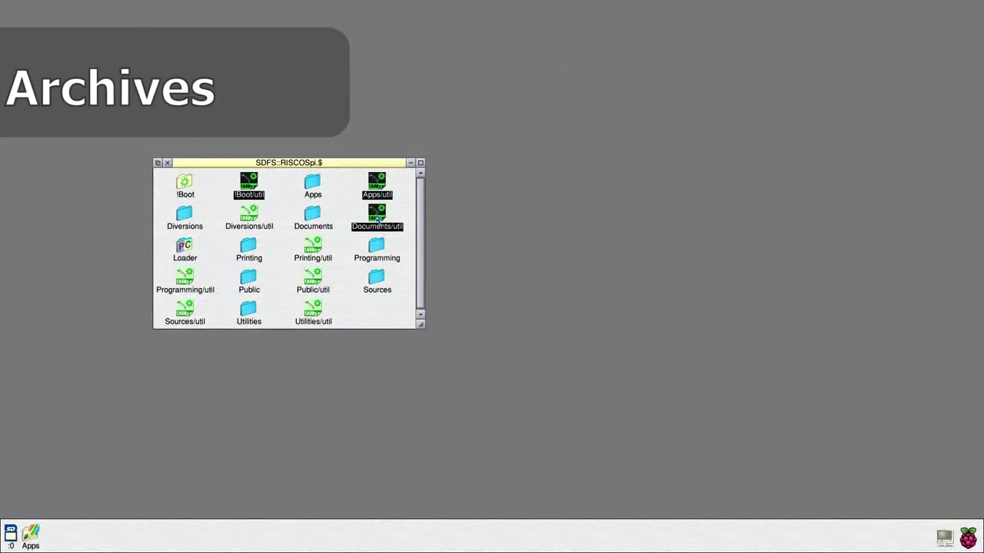
right_click(250, 217)
right_click(312, 250)
right_click(312, 283)
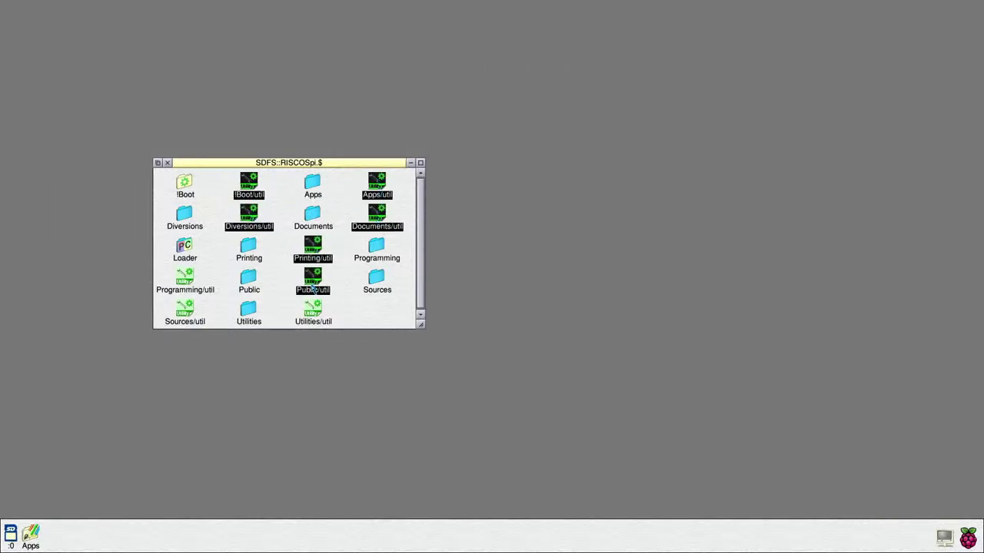
right_click(314, 308)
right_click(188, 275)
right_click(189, 311)
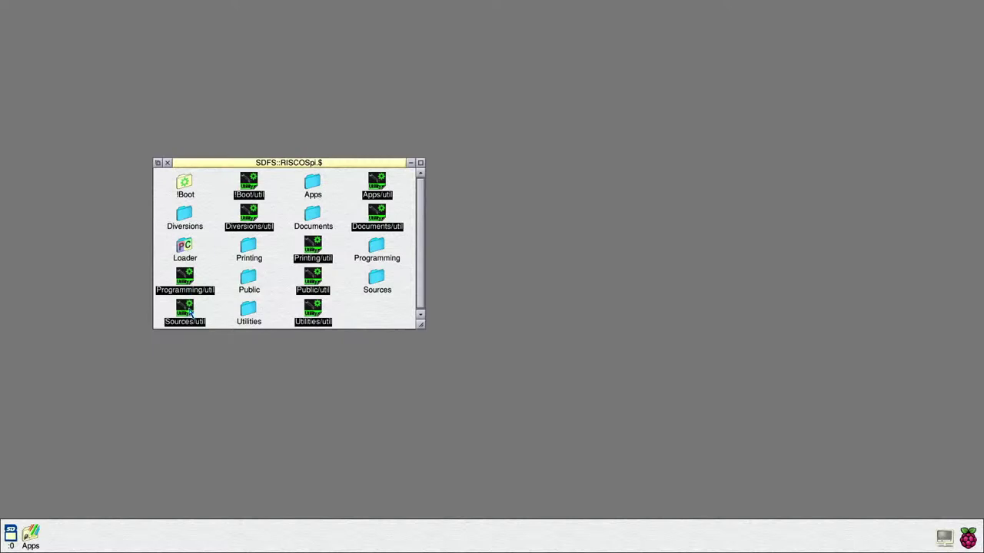
middle_click(186, 273)
mouse_move(220, 289)
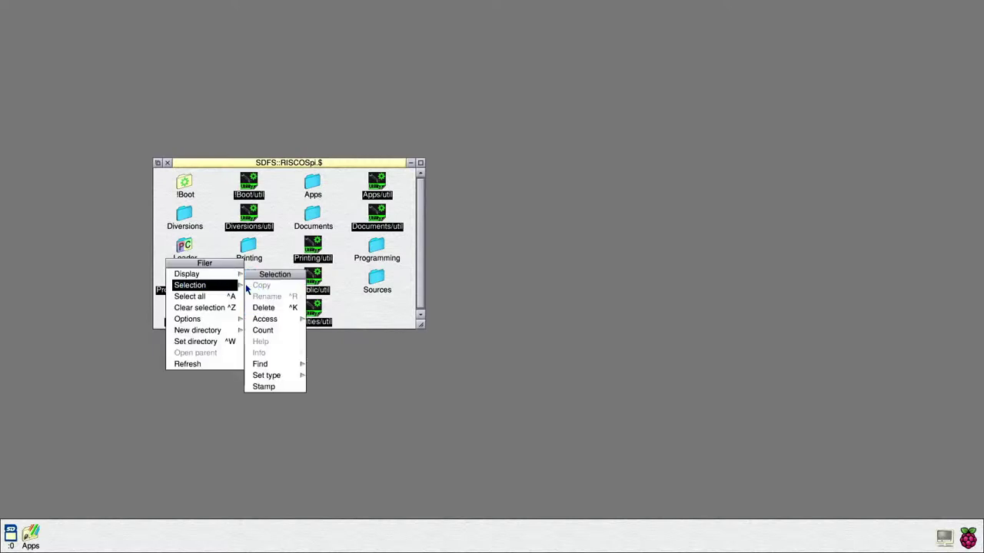
left_click(279, 307)
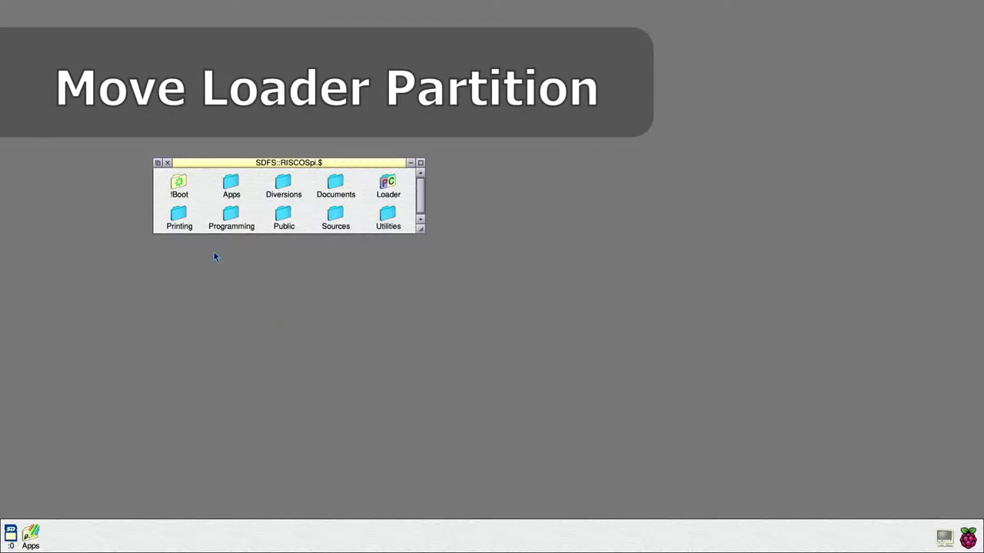
Move Loader from the SD card's root into the !Boot application directory and close both directory windows.
double_click(182, 188, "shift")
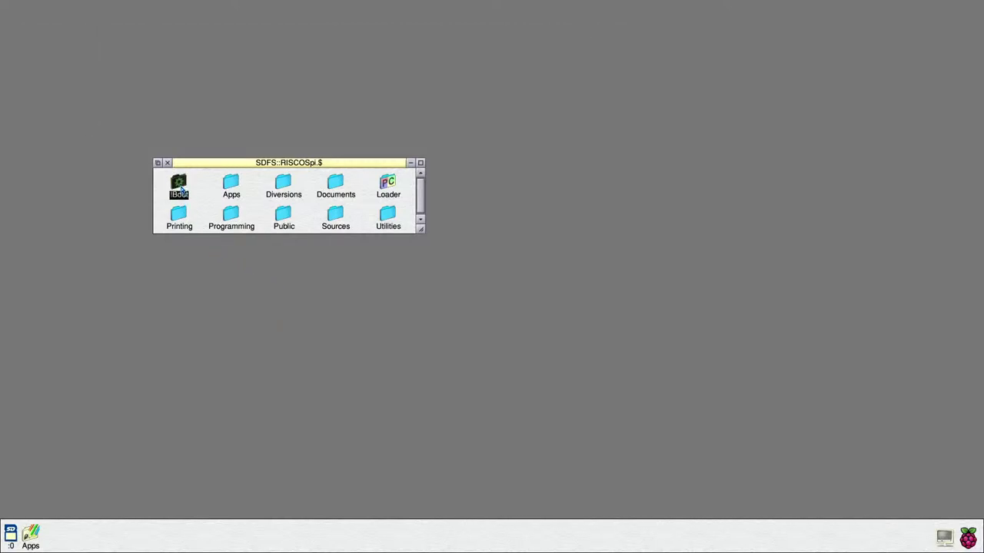
left_click_drag(229, 174, 235, 269)
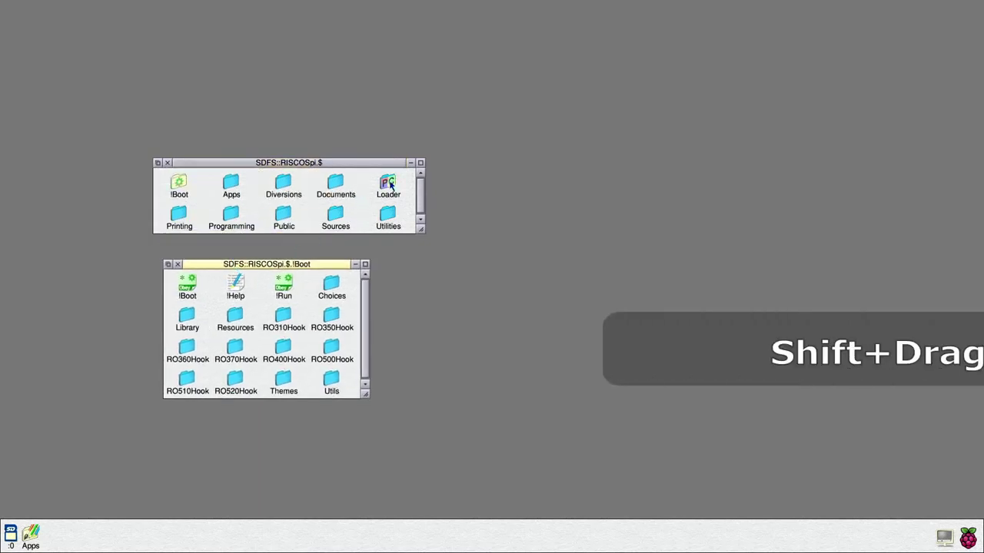
left_click_drag(389, 185, 308, 304)
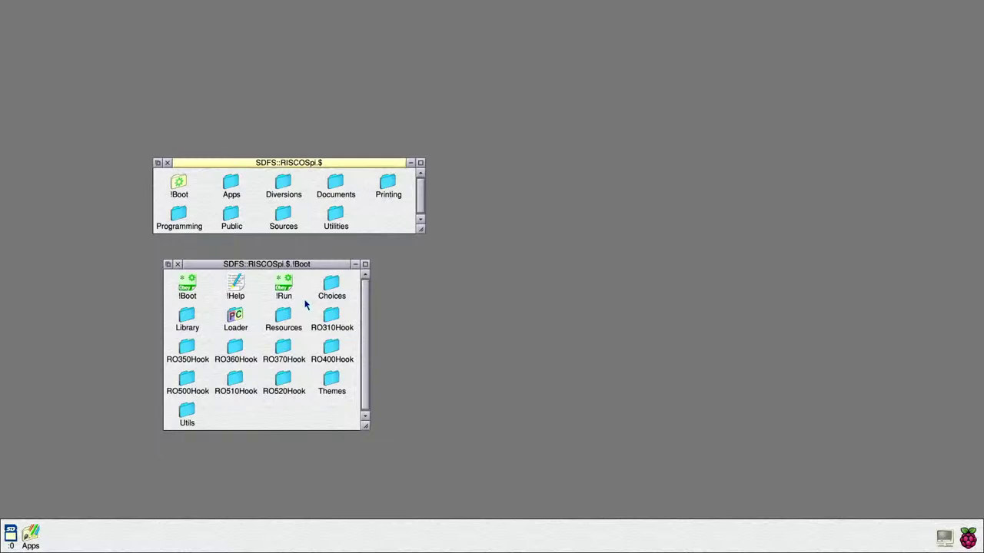
left_click(178, 263)
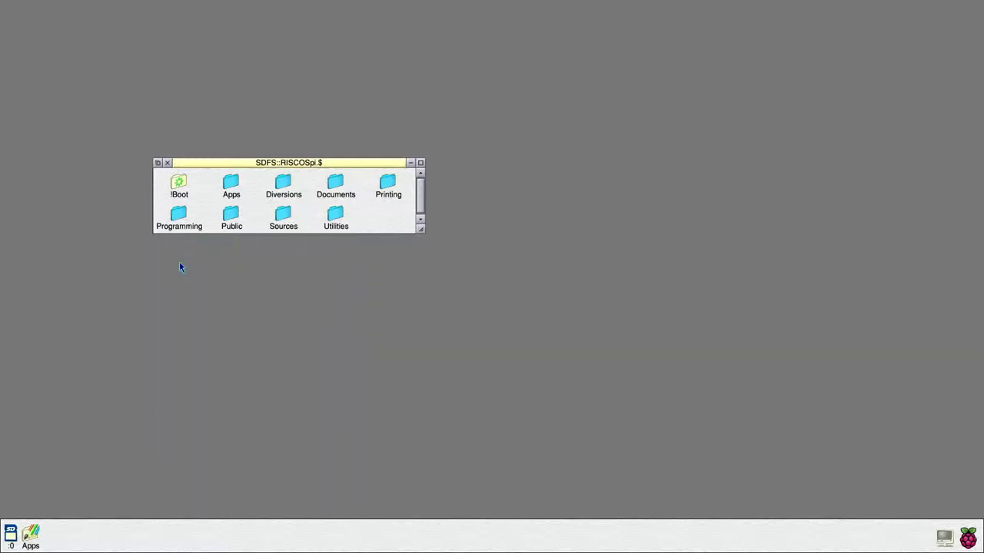
left_click(168, 163)
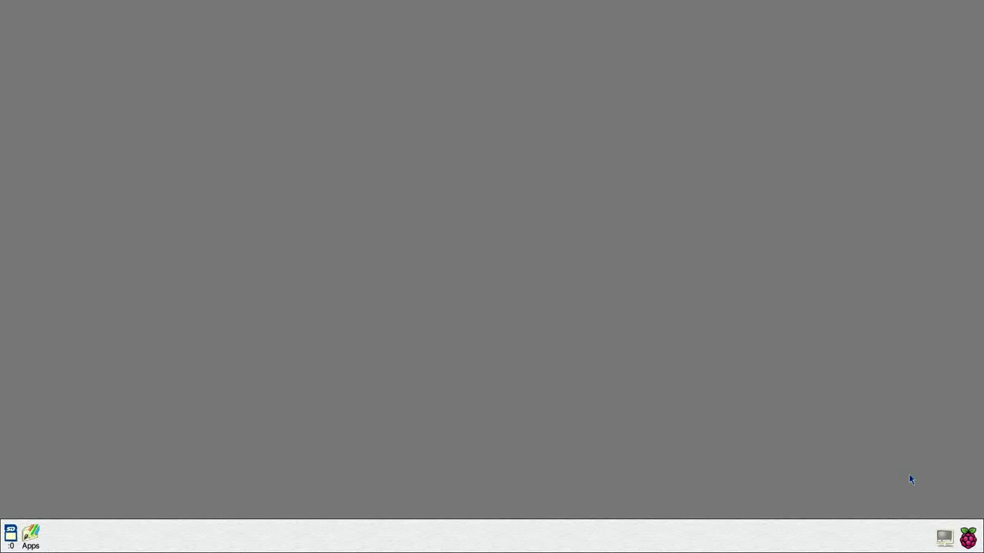
Shut down RISC OS and restart the computer.
middle_click(970, 541)
left_click(961, 525)
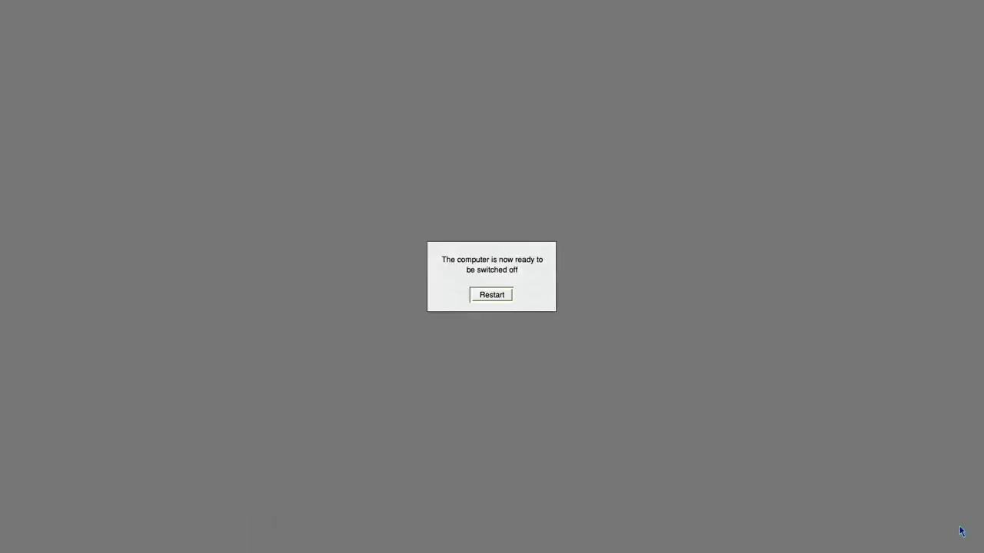
left_click(498, 296)
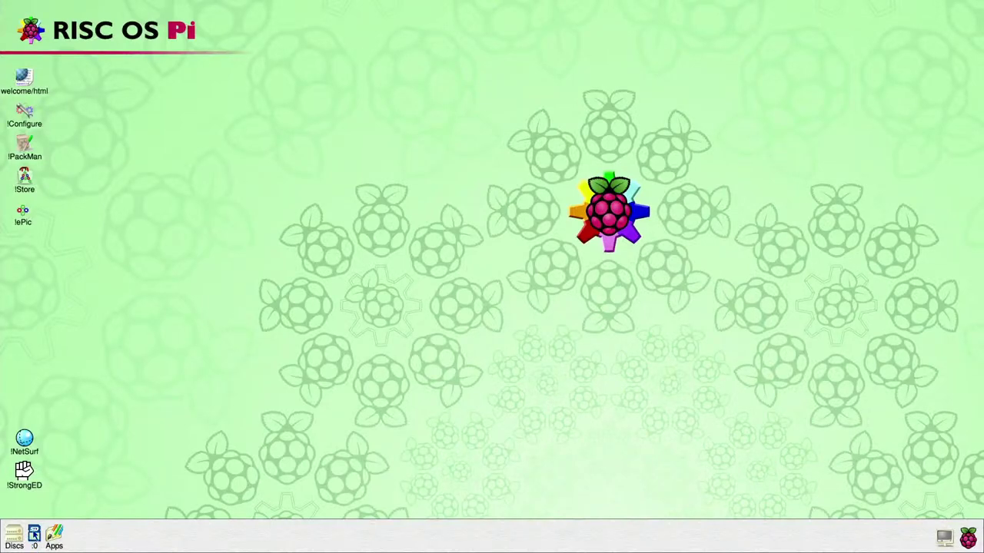
Check the free space on the SD card, close the read-out, and open the card's root directory.
middle_click(34, 534)
left_click(47, 522)
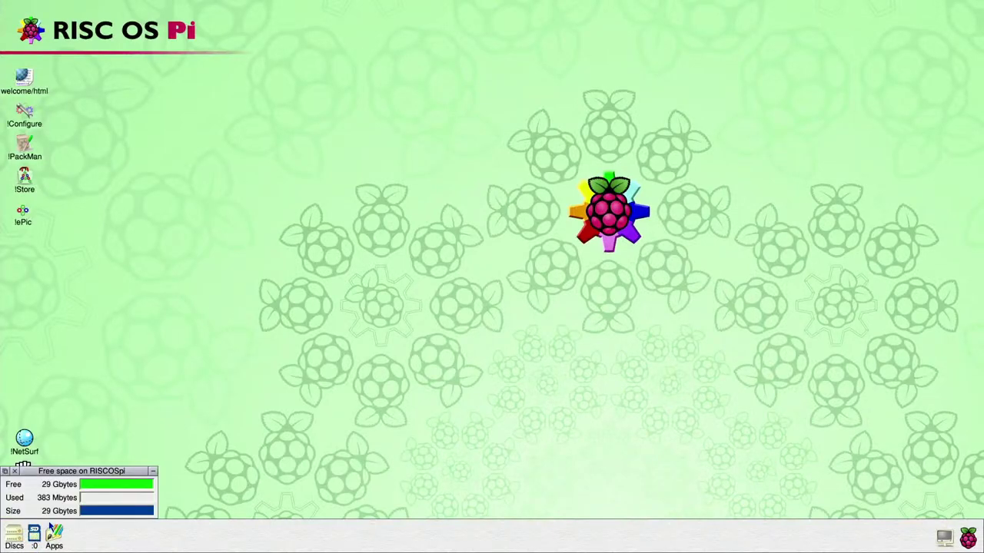
left_click(14, 471)
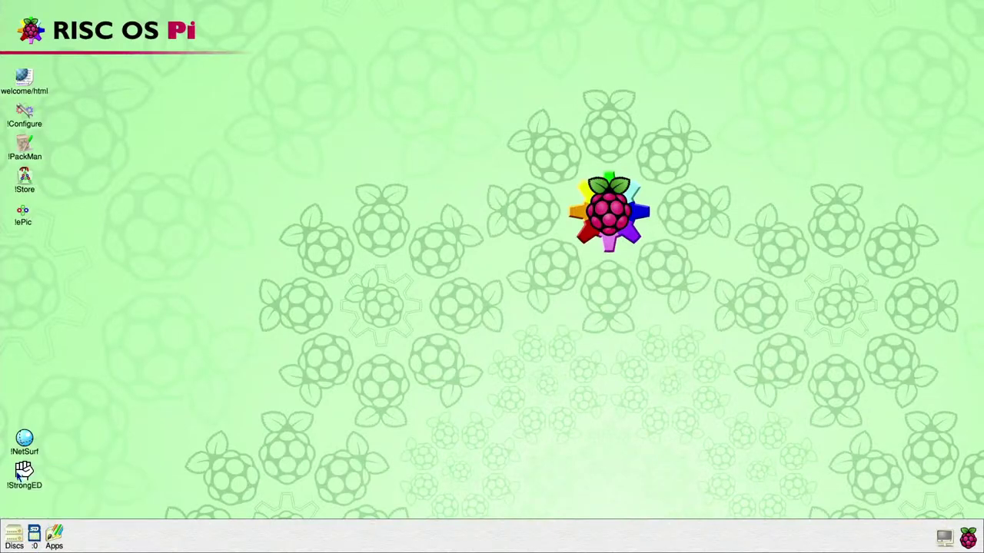
left_click(35, 536)
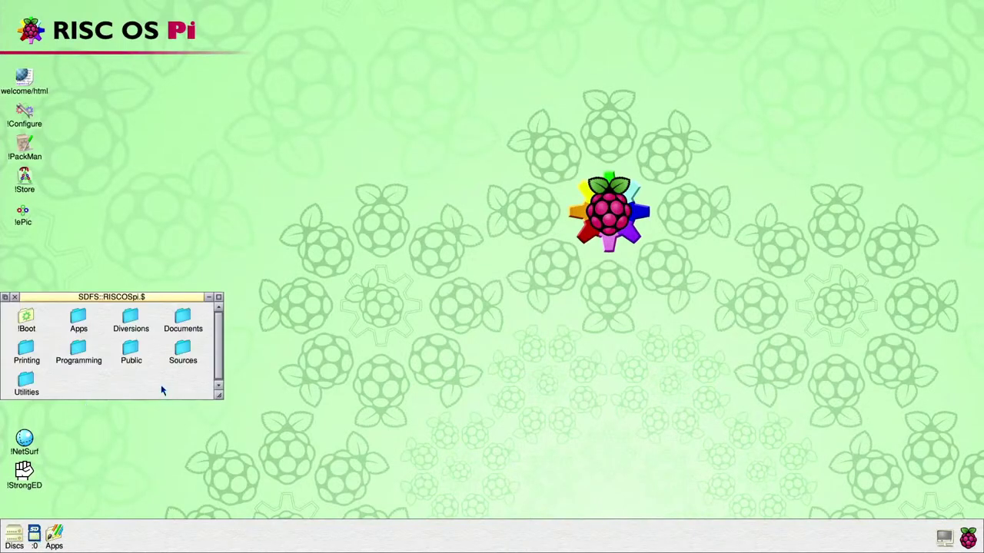